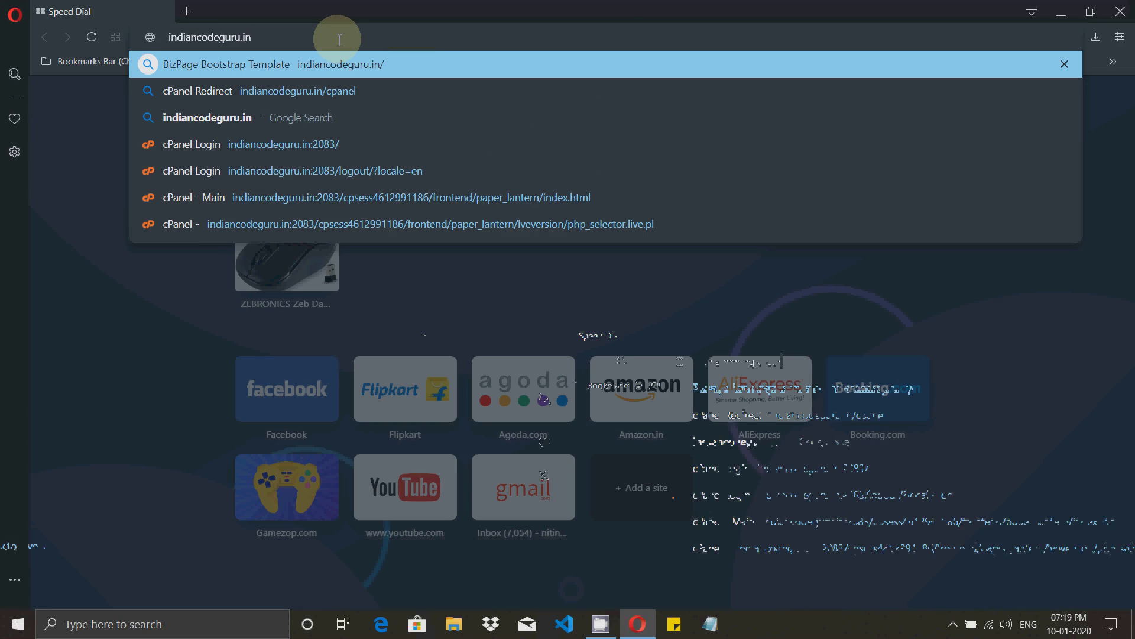
Load the website indiancodeguru.in.
key("Return")
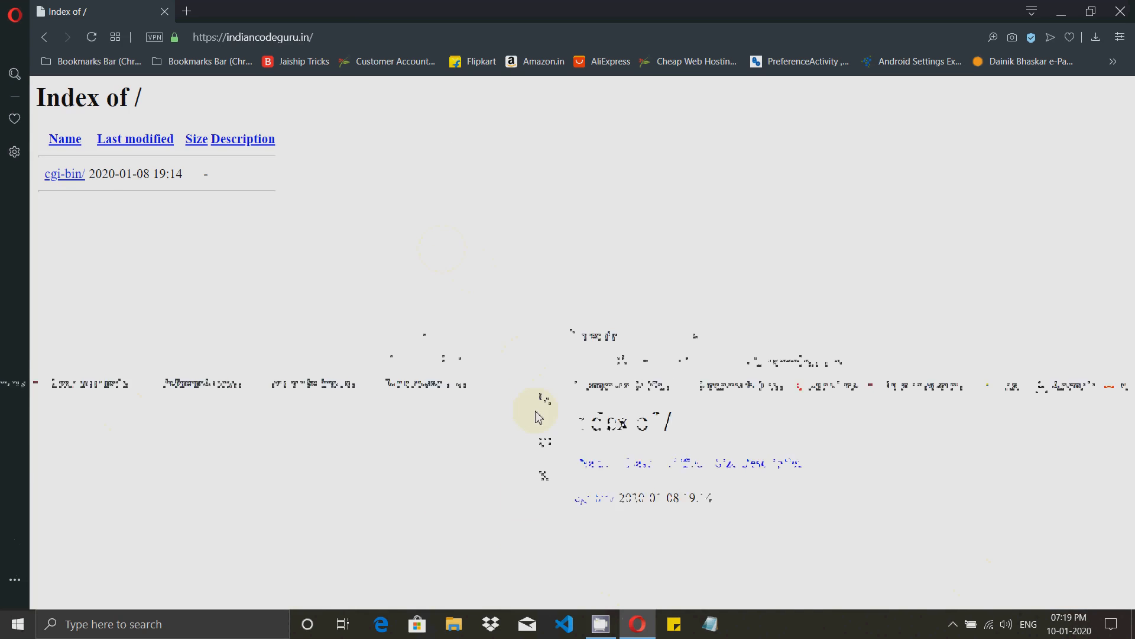
Switch to File Explorer and open the inner BizPage folder of the extracted template in Downloads.
left_click(454, 624)
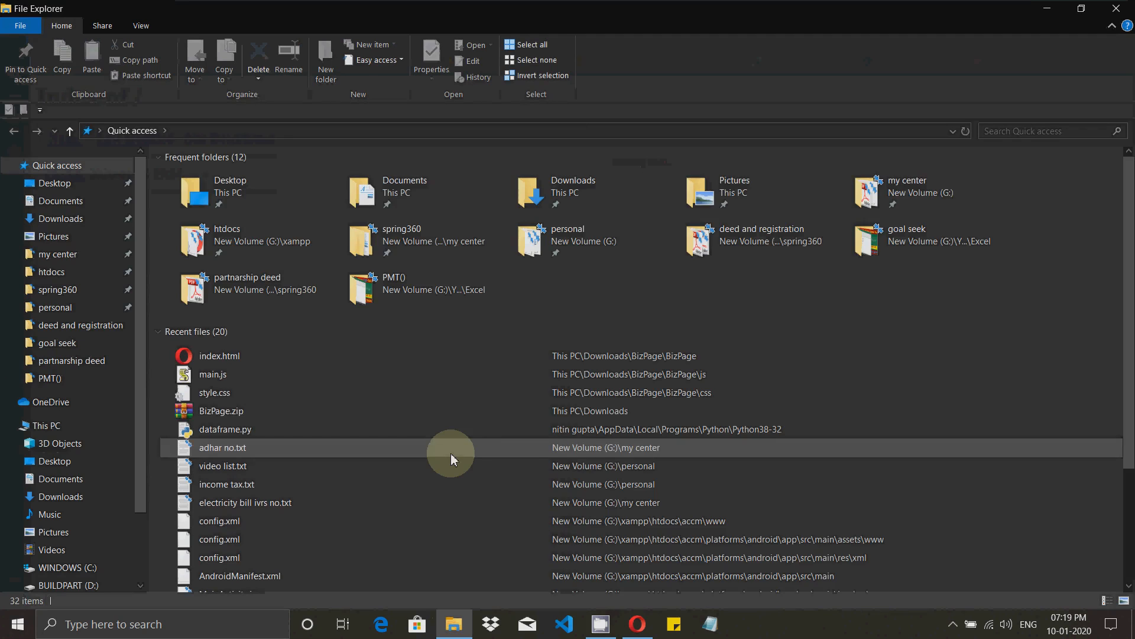
left_click(62, 219)
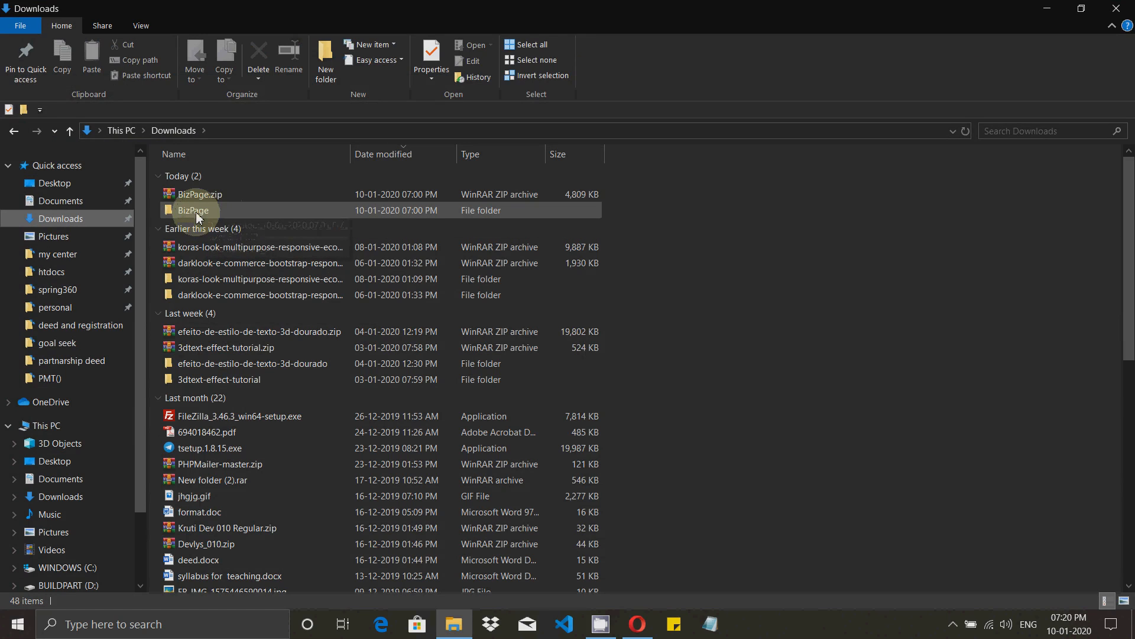
left_click(201, 194)
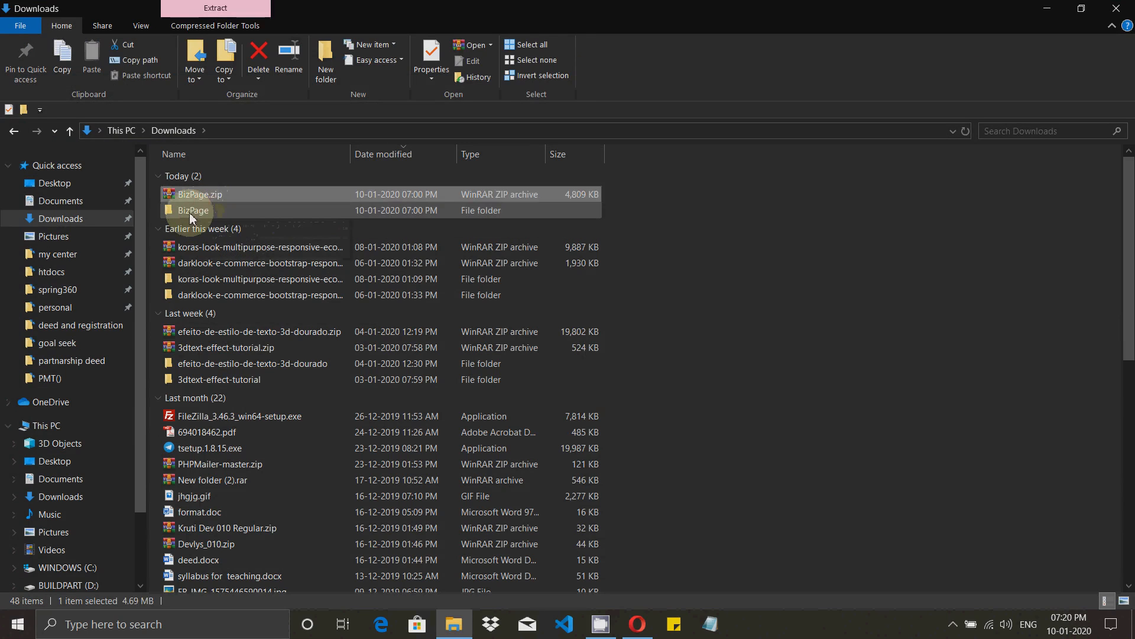
left_click(192, 213)
double_click(192, 212)
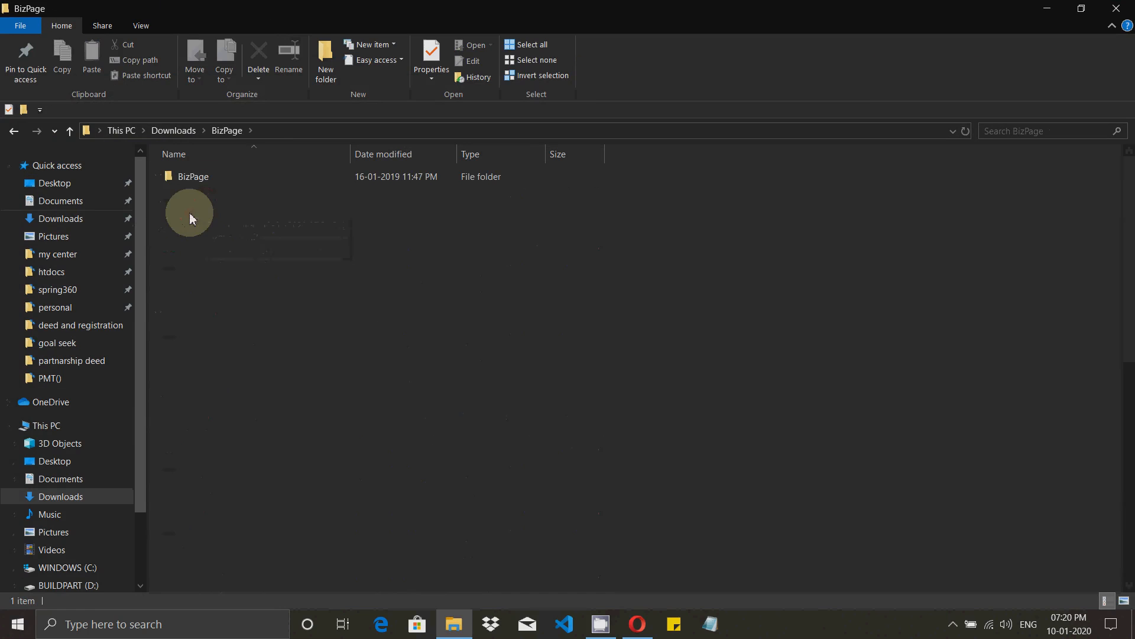
double_click(207, 180)
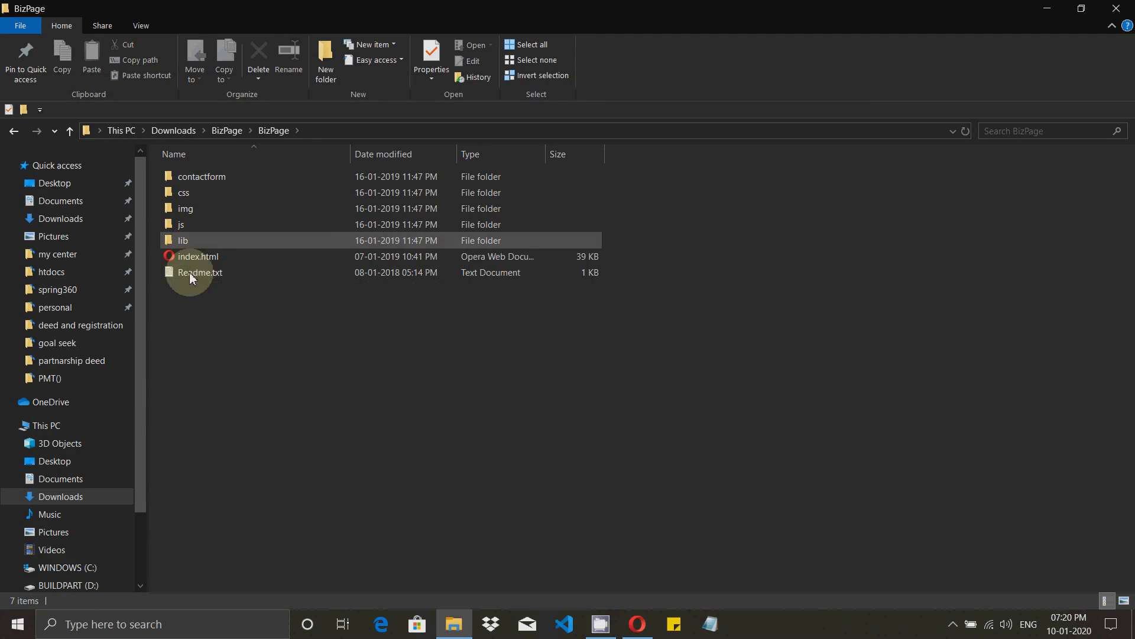
Examine the contents of the template's lib folder and read its Readme.txt file, closing the file when done.
left_click(188, 239)
double_click(188, 239)
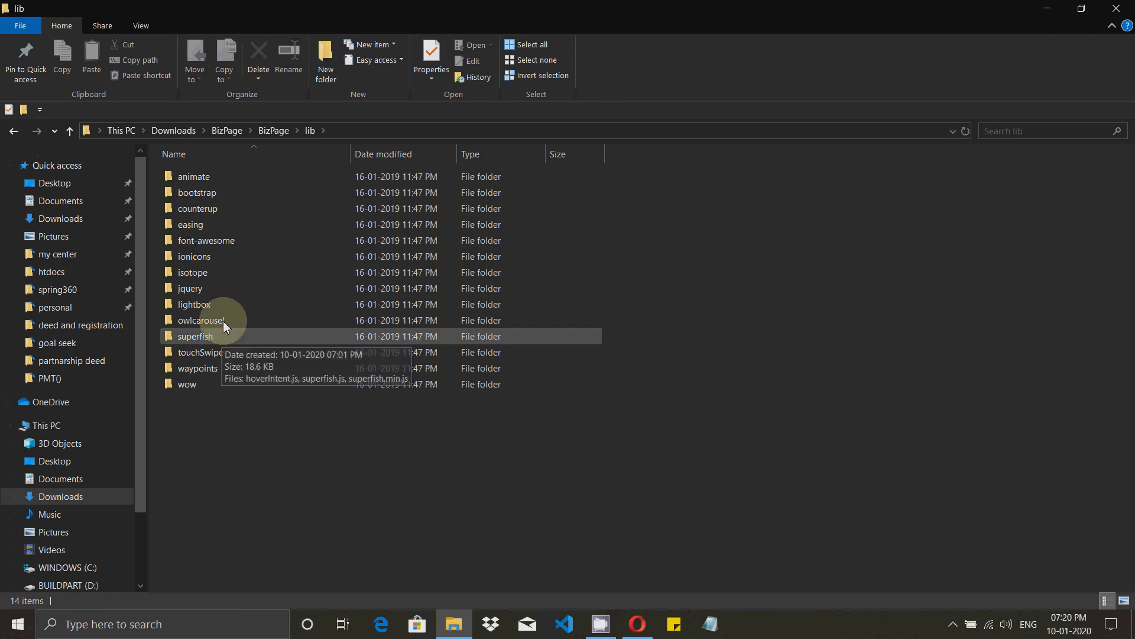
left_click(14, 130)
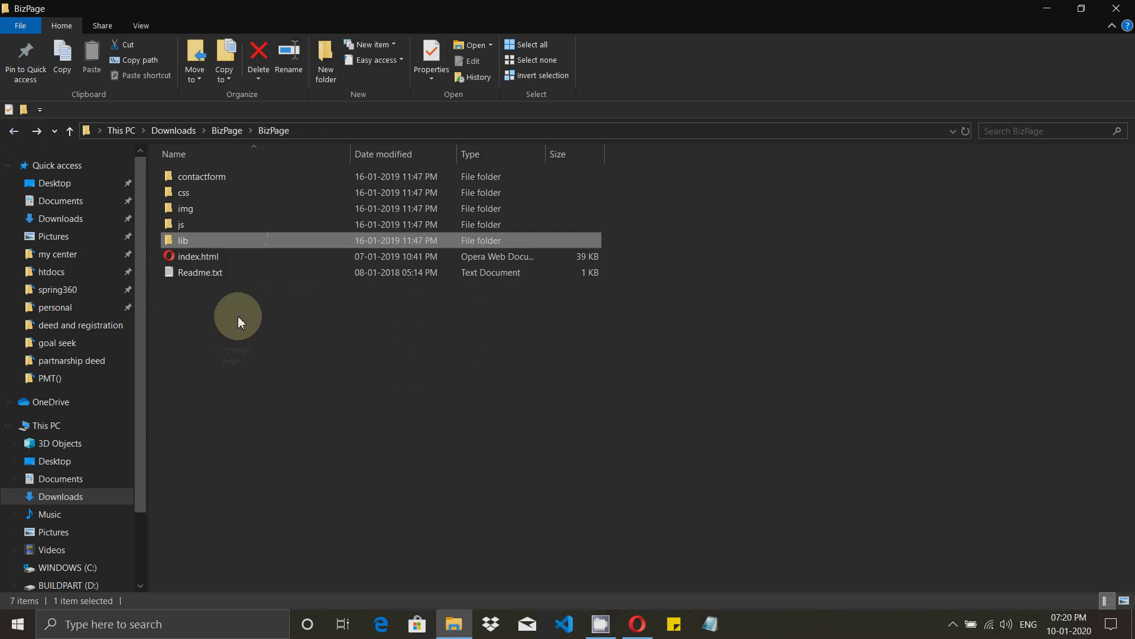
double_click(187, 275)
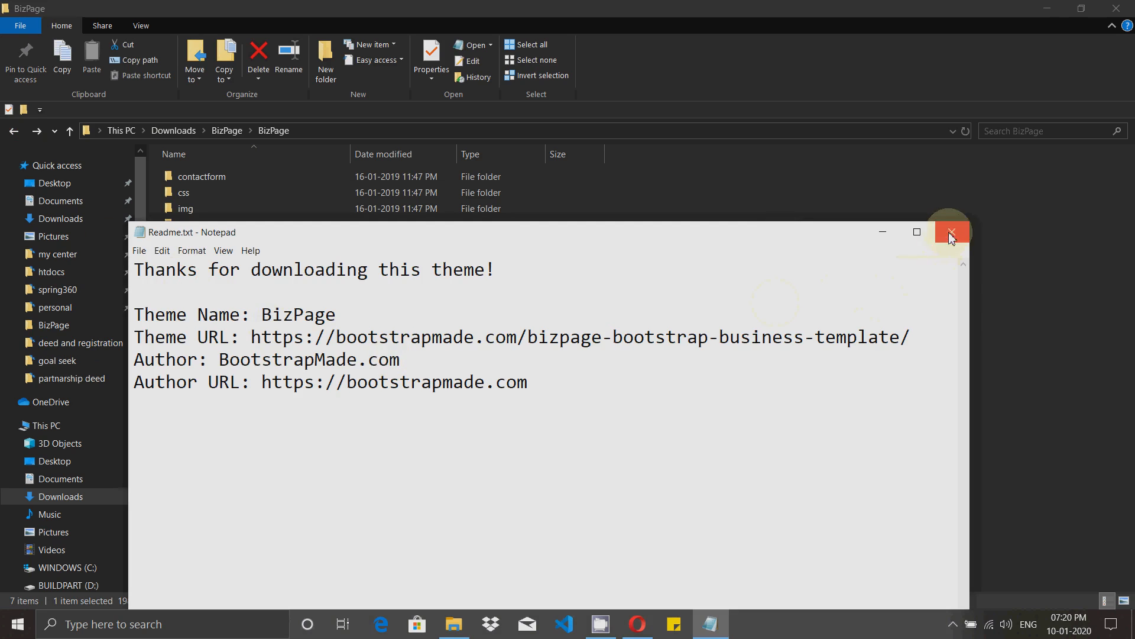
left_click(949, 232)
Open the template's index.html in the browser and look over the upper part of the page.
left_click(207, 262)
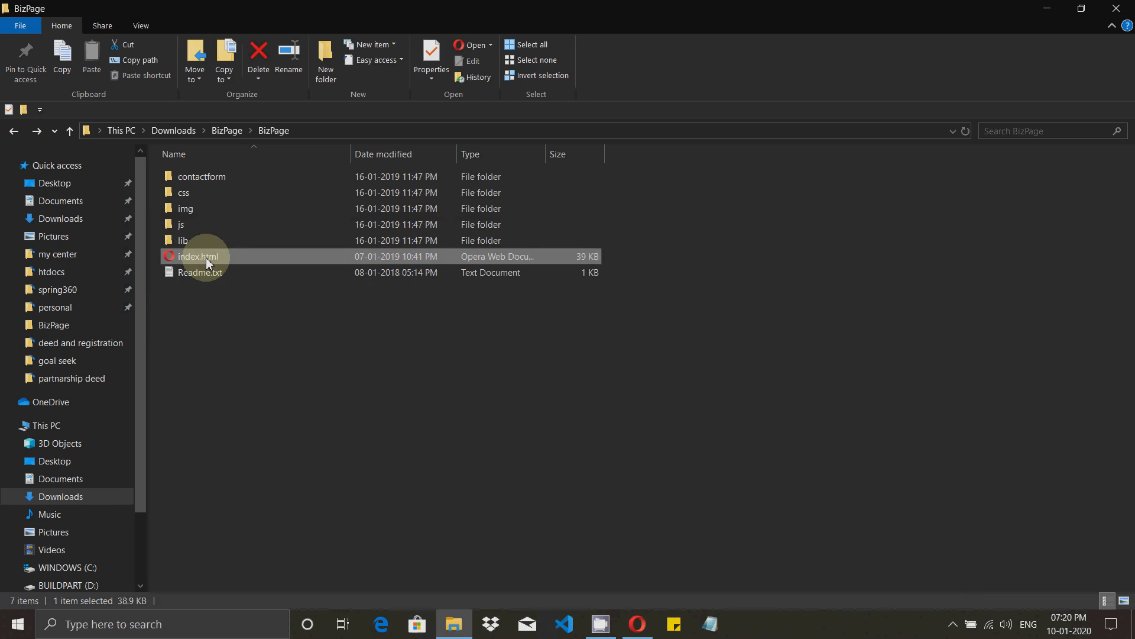
double_click(209, 263)
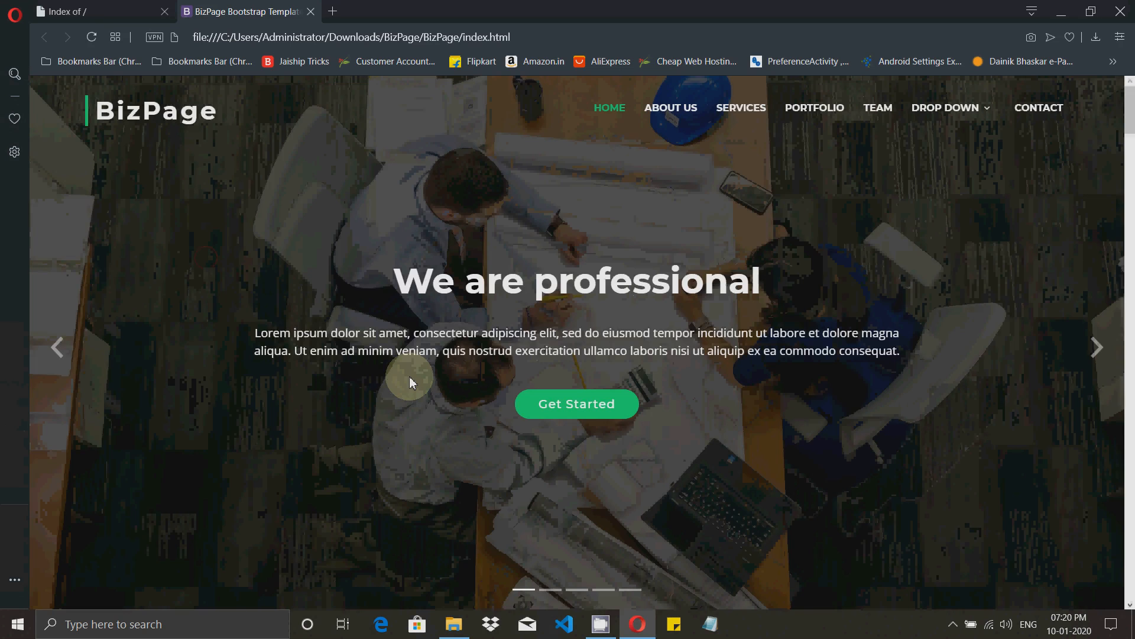
scroll(408, 372, "down", 10)
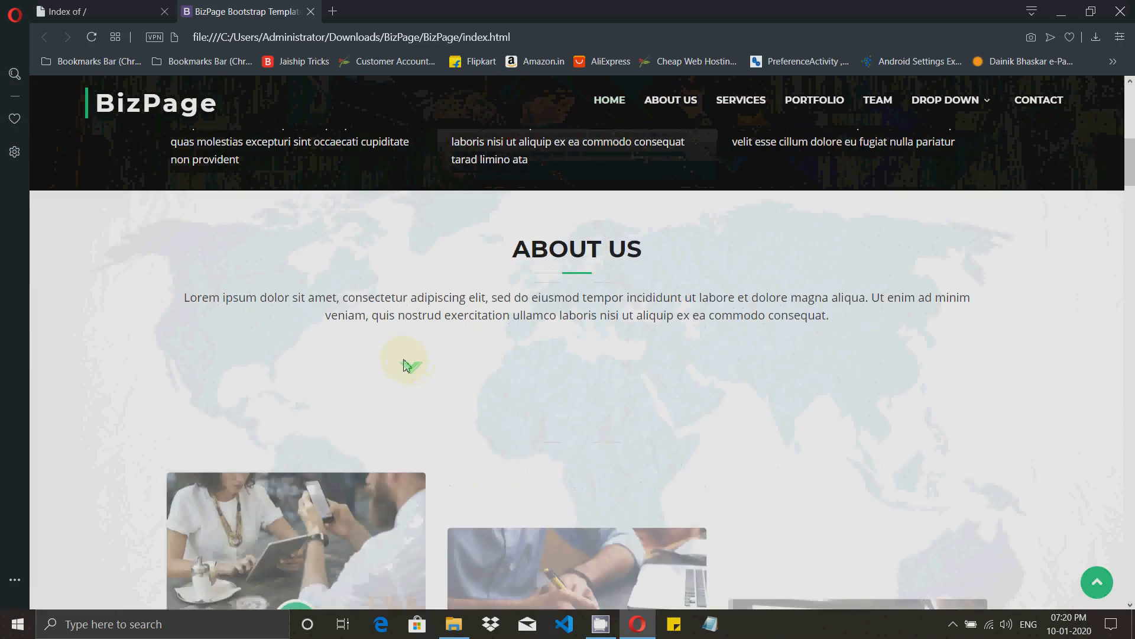
scroll(406, 365, "up", 10)
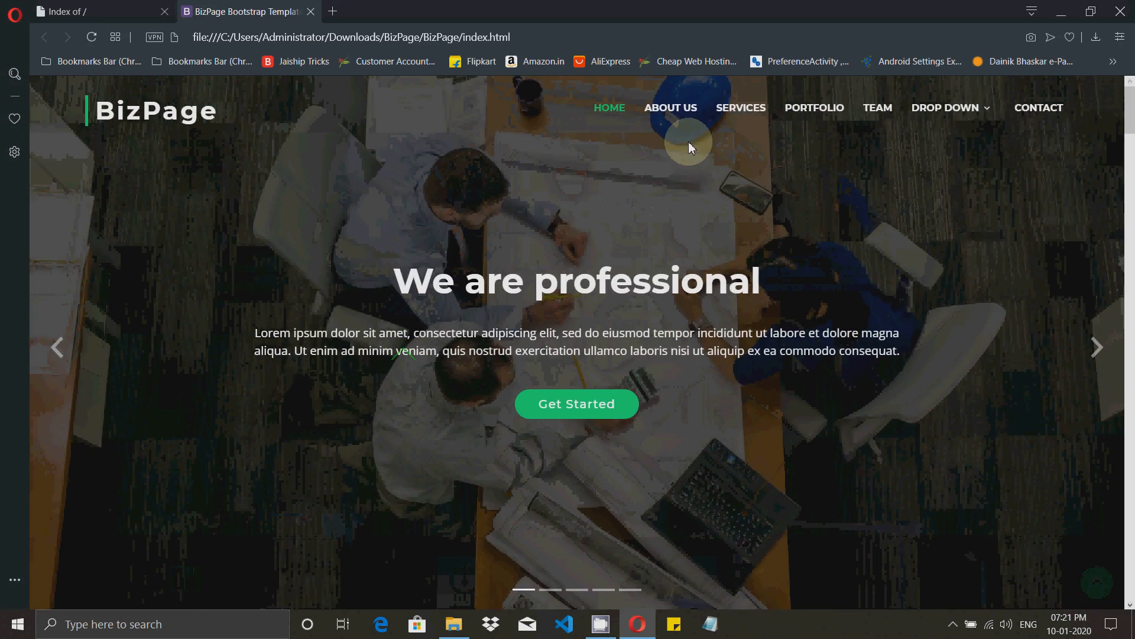
Examine the template's About Us, Services, Portfolio, Team and Contact sections, and return to Home.
left_click(678, 110)
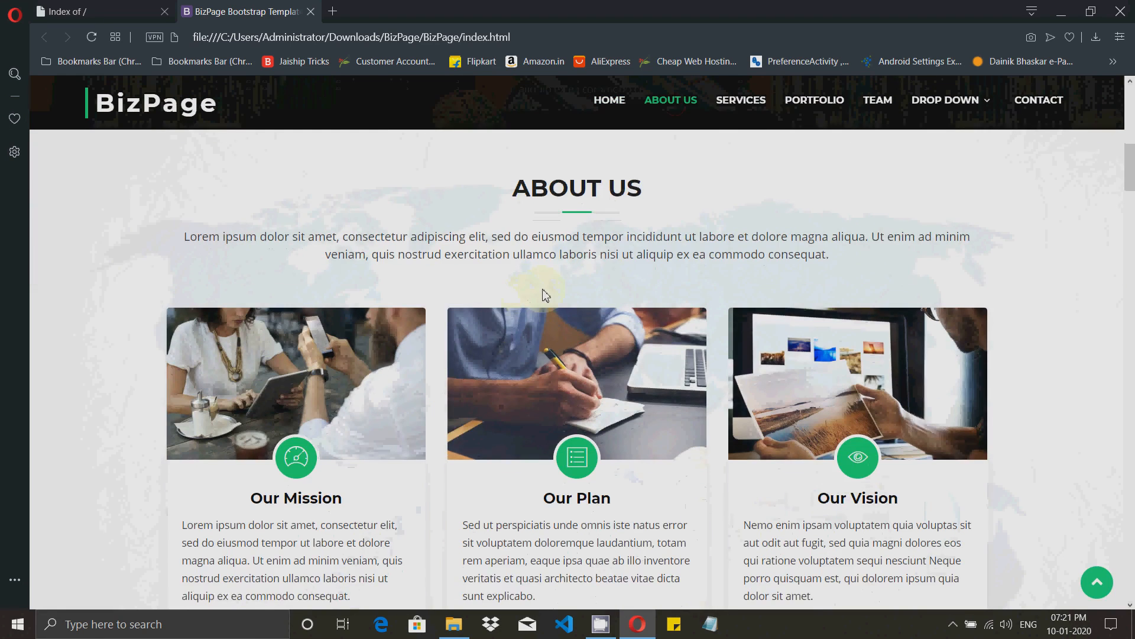
left_click(745, 103)
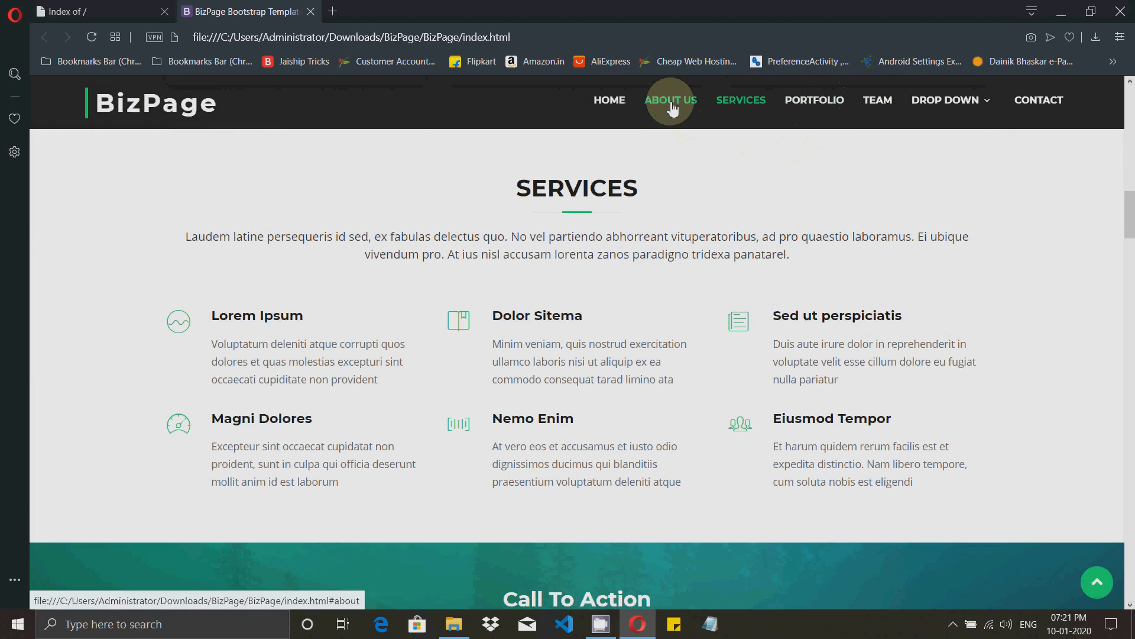
left_click(815, 101)
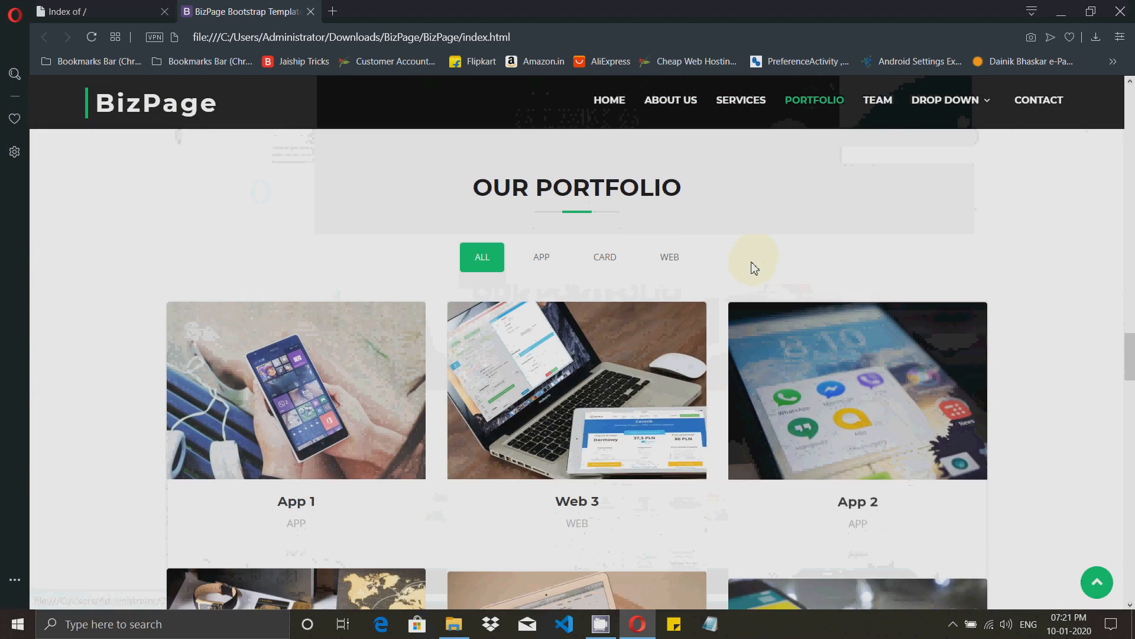
left_click(877, 89)
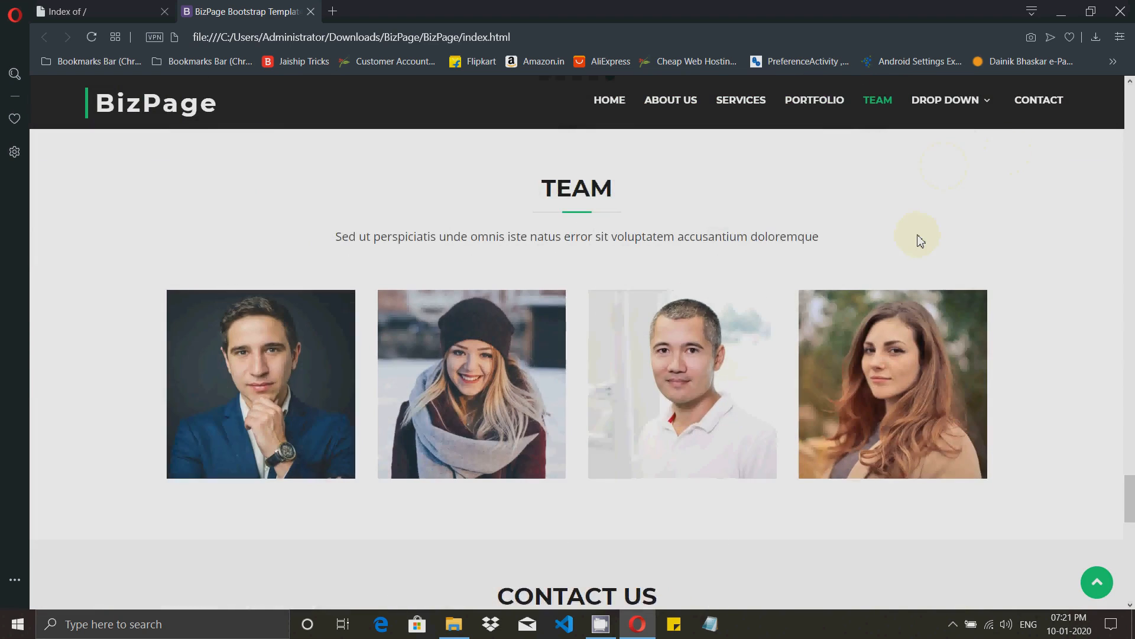
scroll(920, 237, "up", 10)
scroll(923, 225, "up", 2)
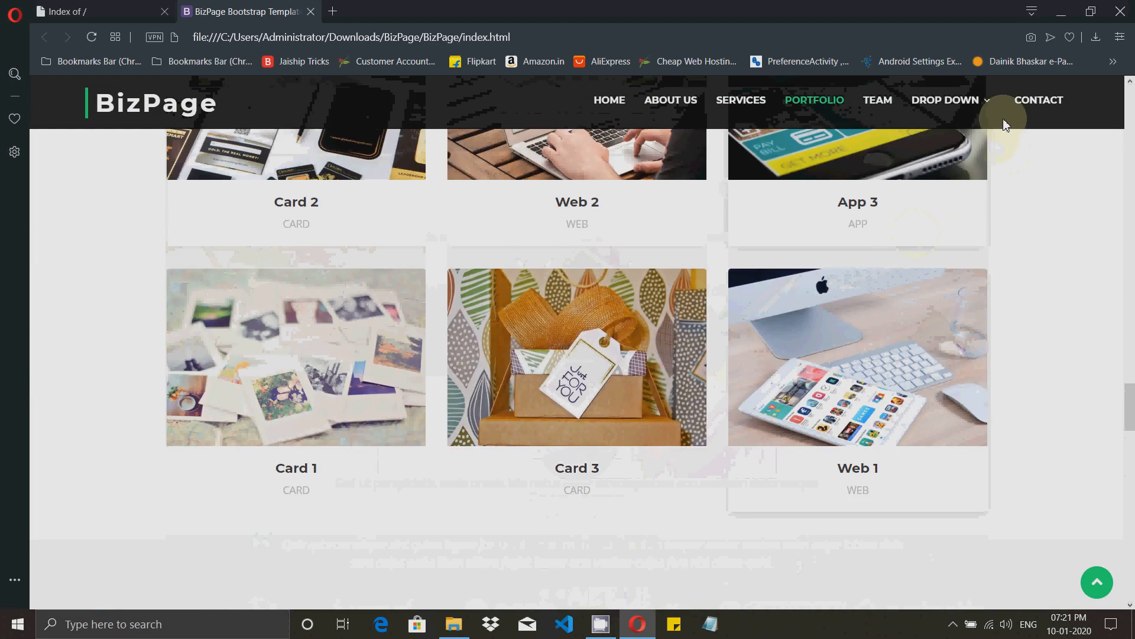
scroll(902, 206, "down", 5)
scroll(901, 207, "down", 10)
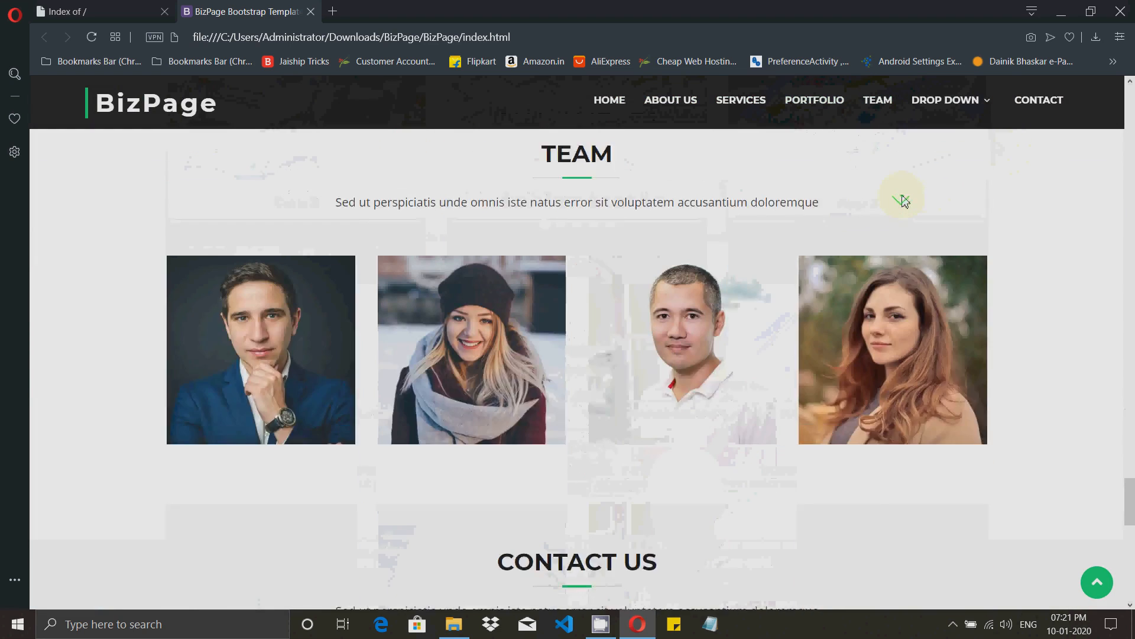
scroll(914, 203, "up", 5)
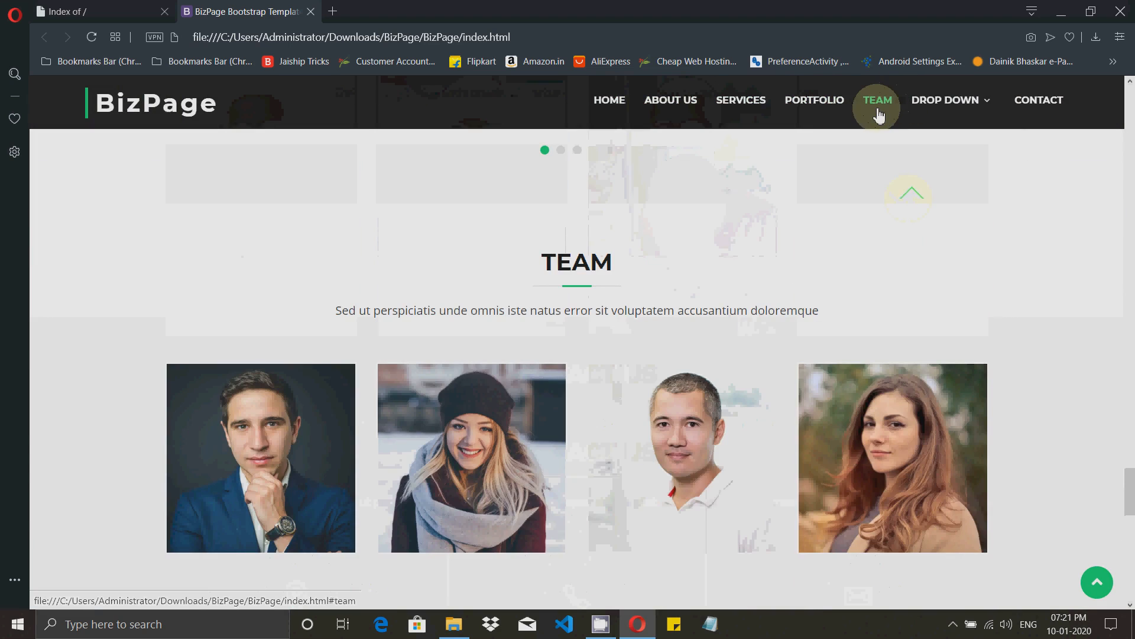
left_click(1035, 103)
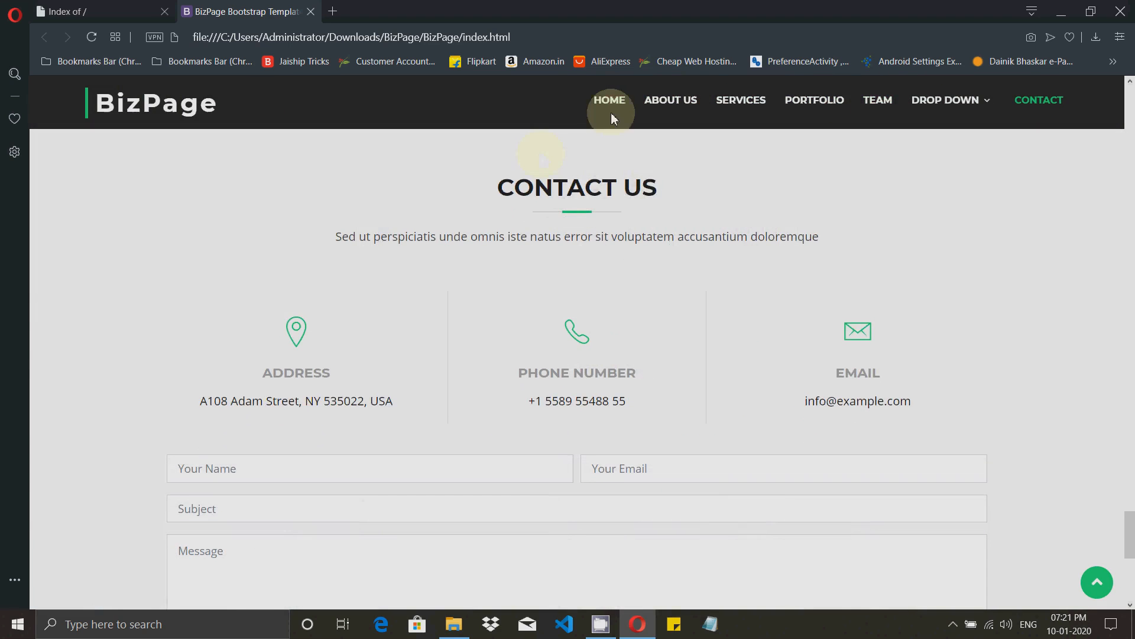
left_click(615, 107)
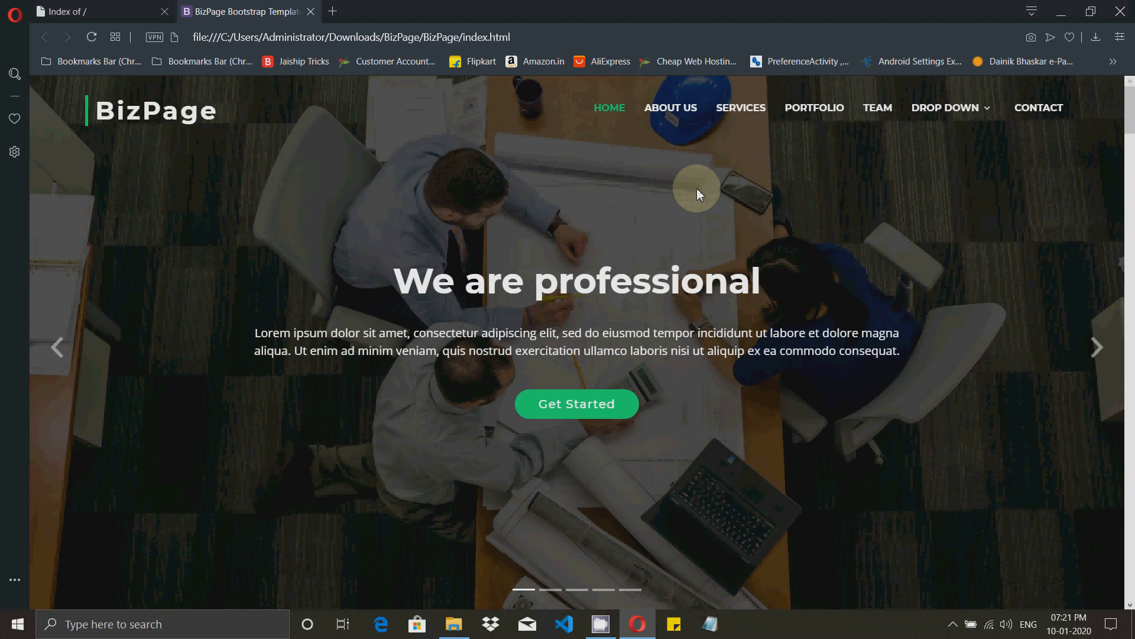
Reload indiancodeguru.in and compare the live site with the local BizPage template page.
left_click(52, 12)
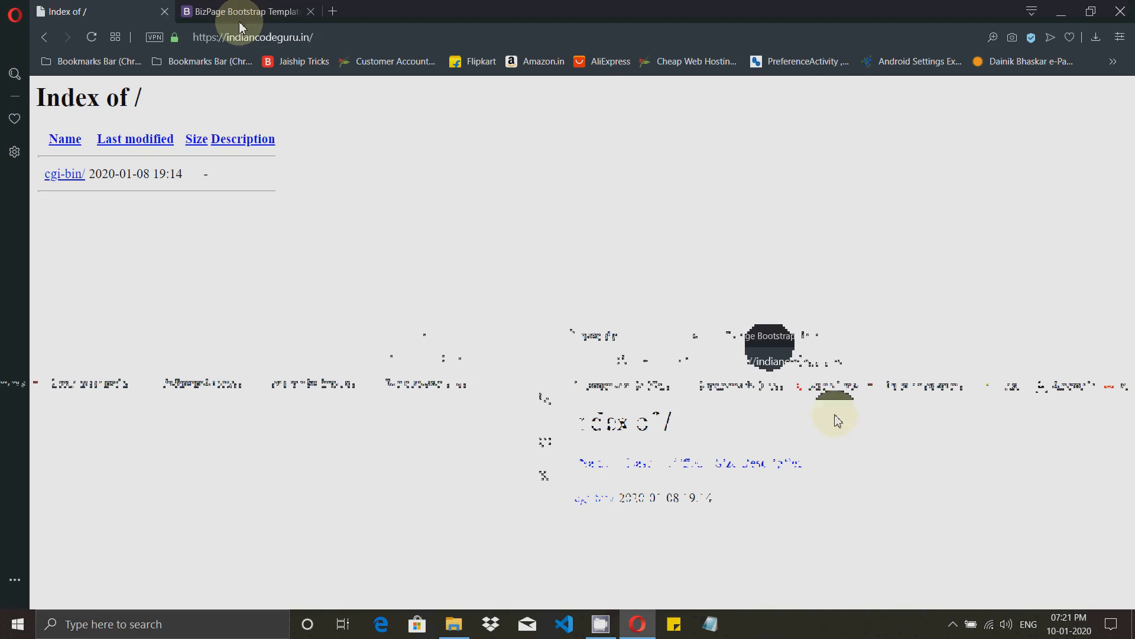
left_click(92, 37)
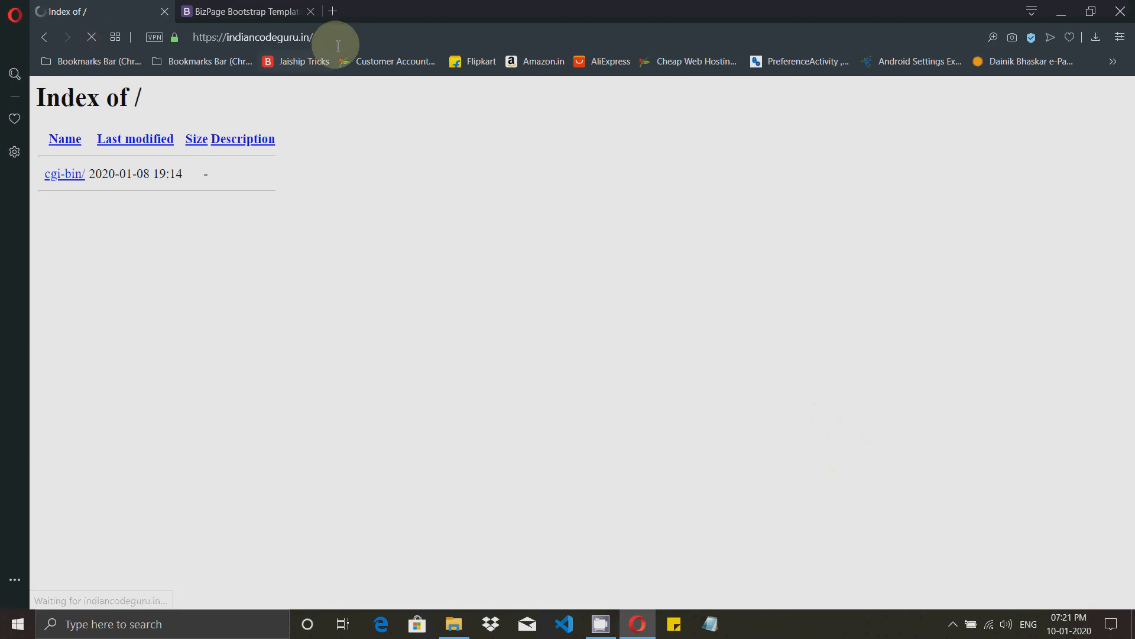
left_click(348, 37)
left_click(218, 12)
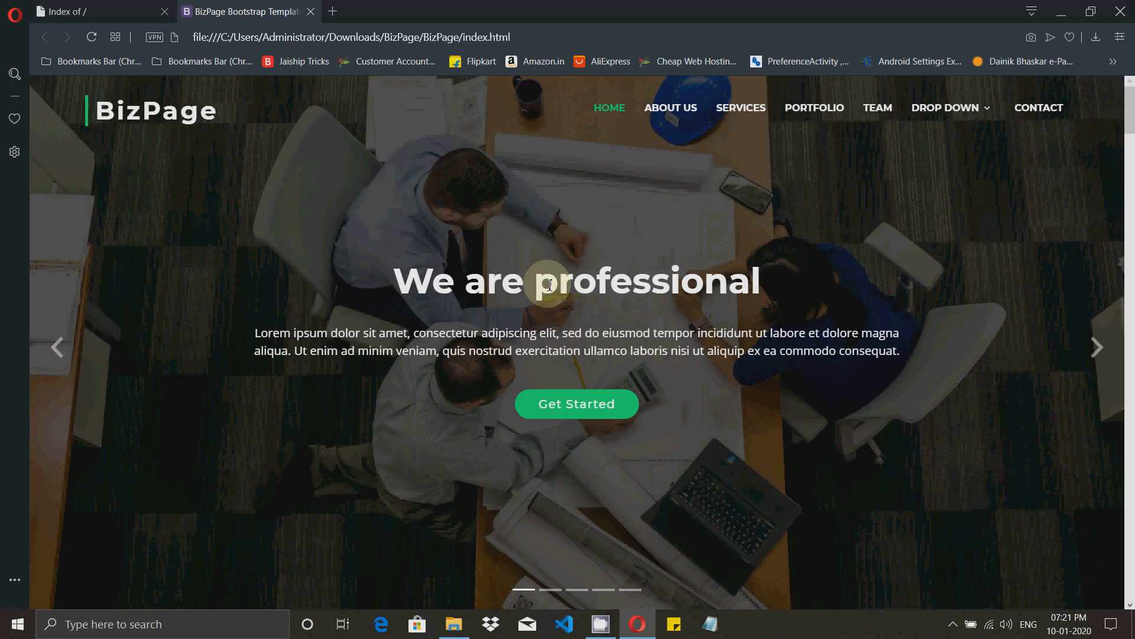
left_click(107, 13)
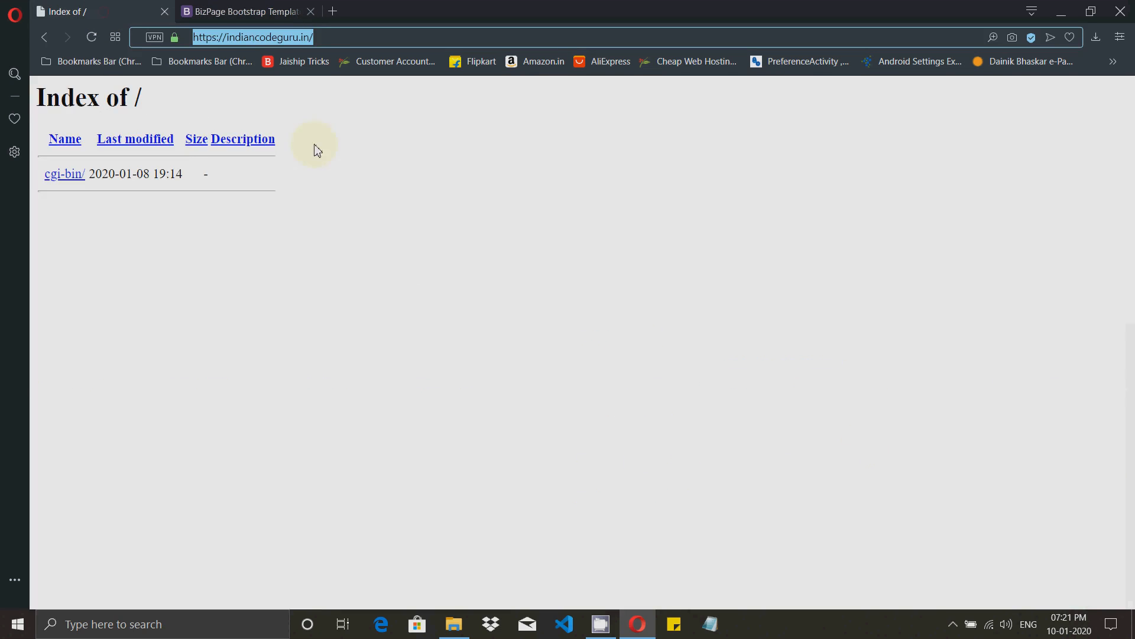
left_click(277, 8)
left_click(86, 7)
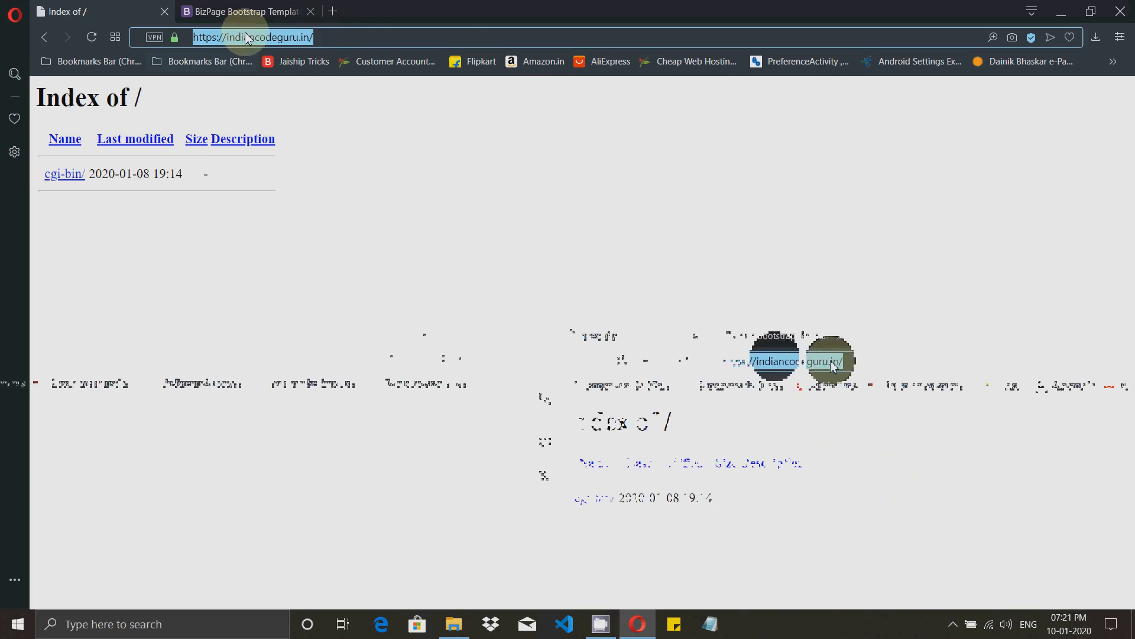
Open indiancodeguru.in/cpanel in a new browser tab.
left_click(332, 12)
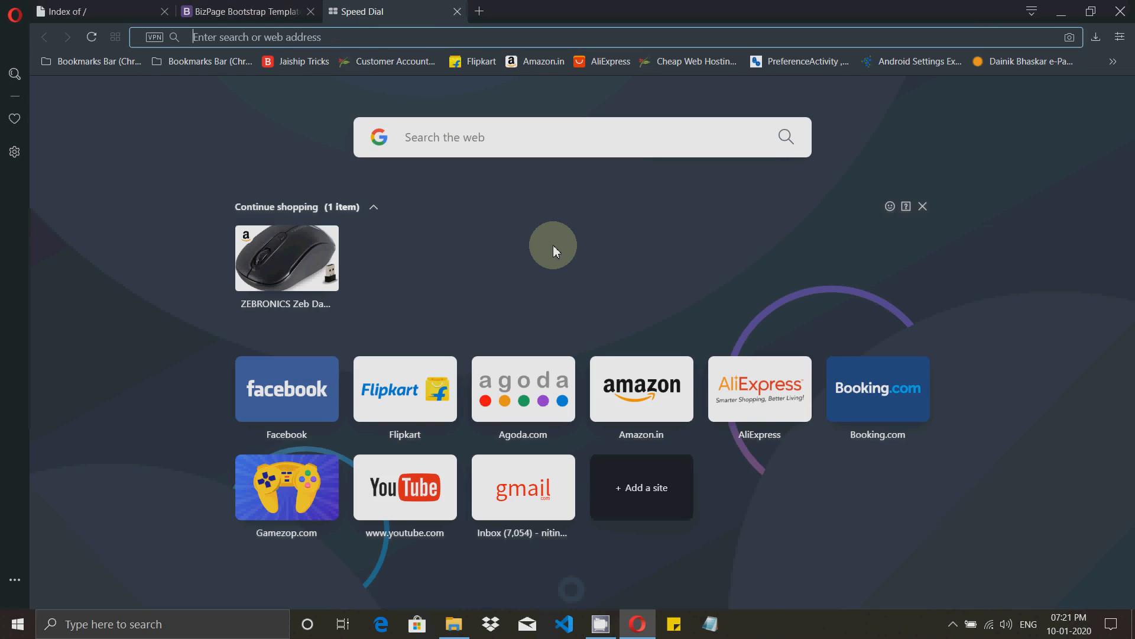
type("india")
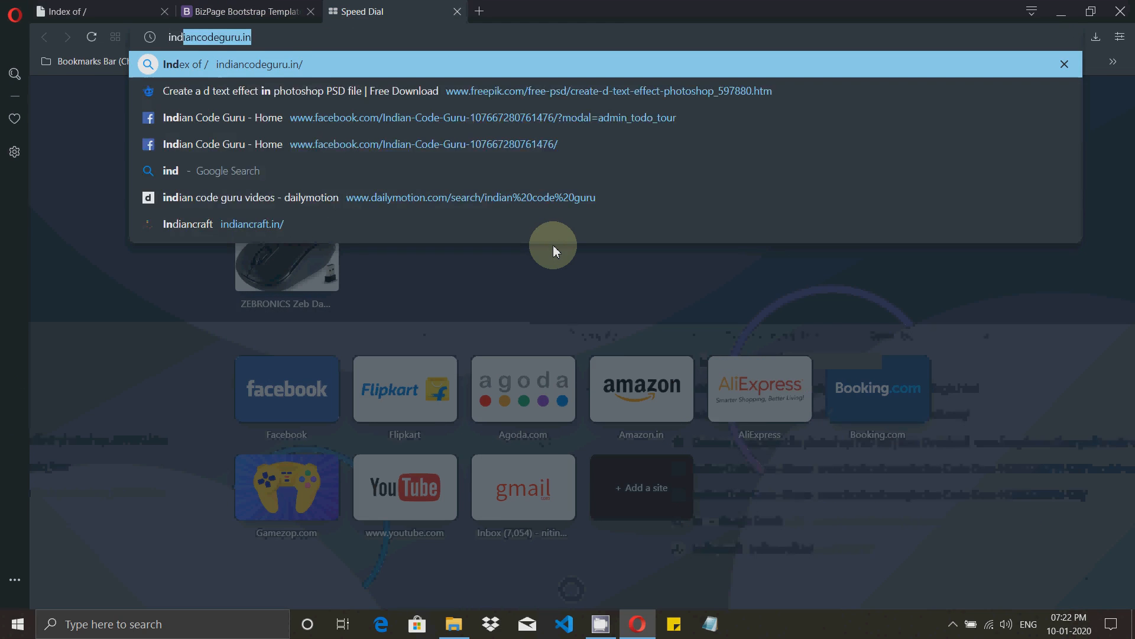
type("ncodeg")
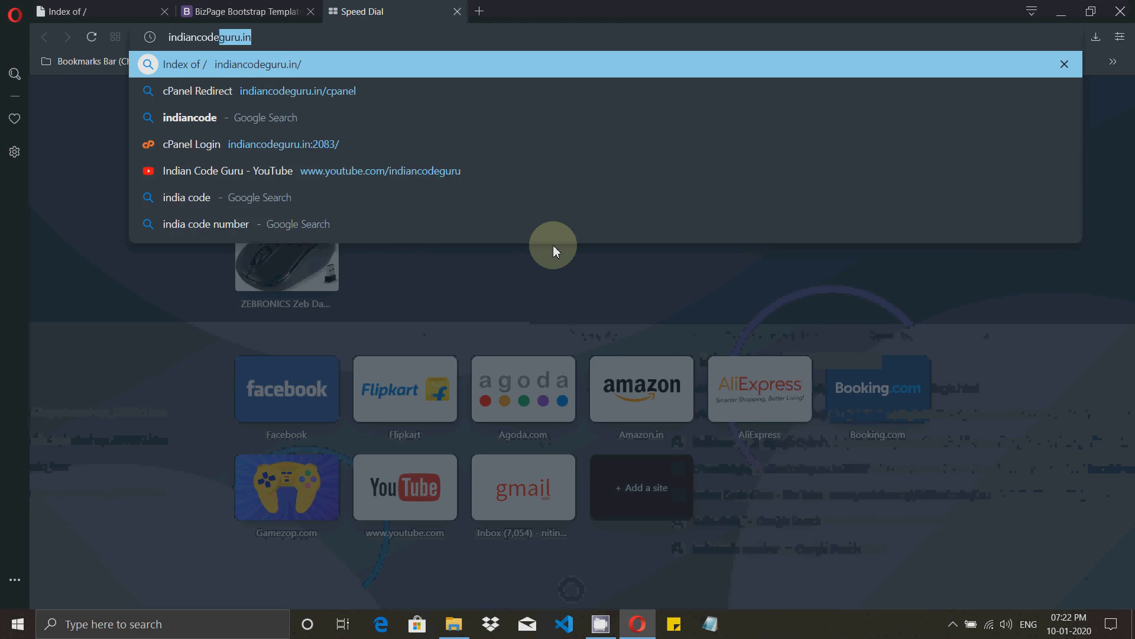
type("uru.")
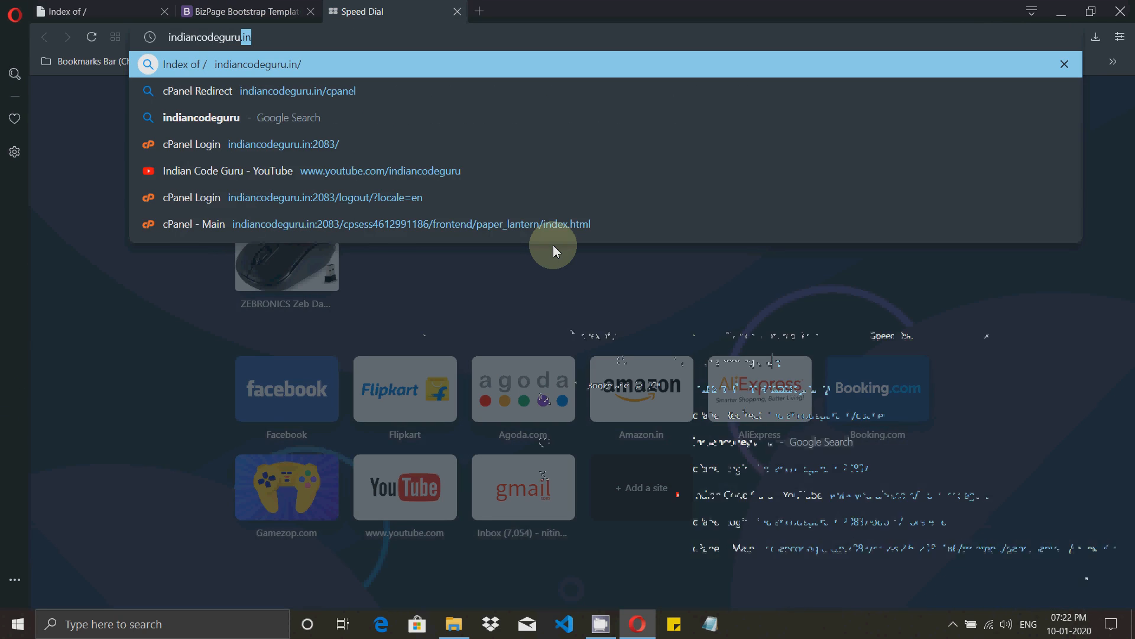
type("in")
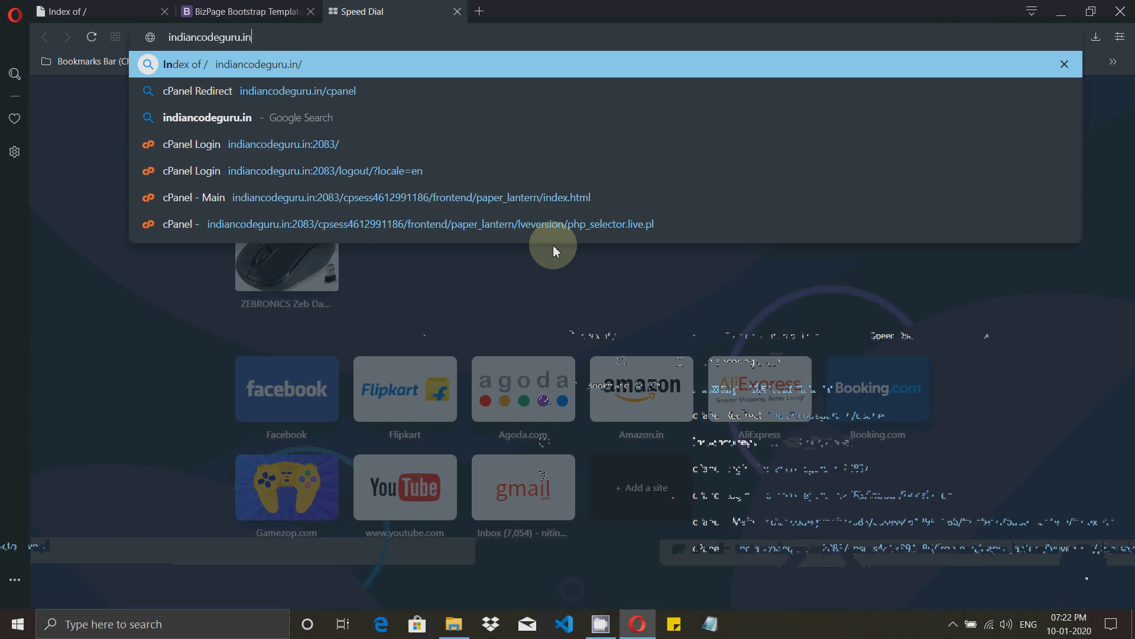
type("/")
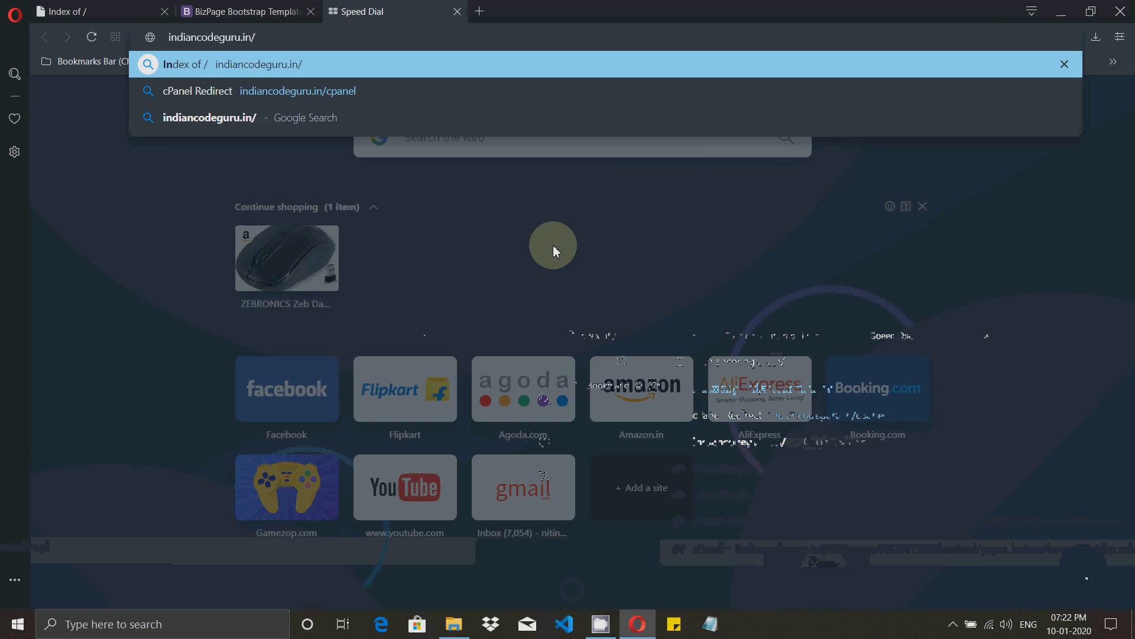
type("cpanel")
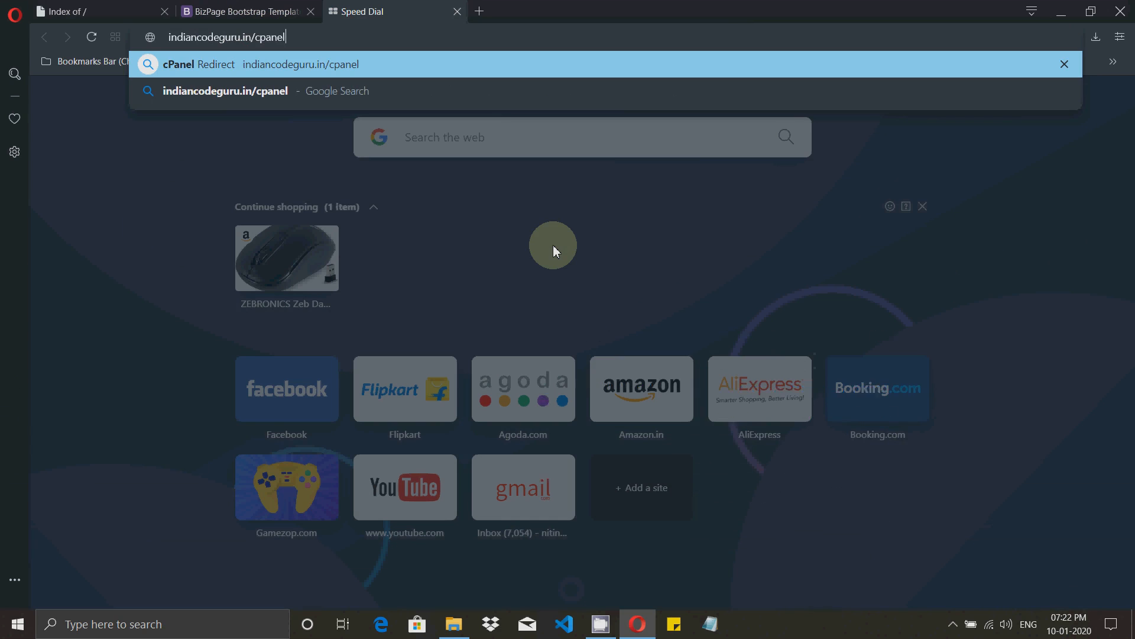
key("Return")
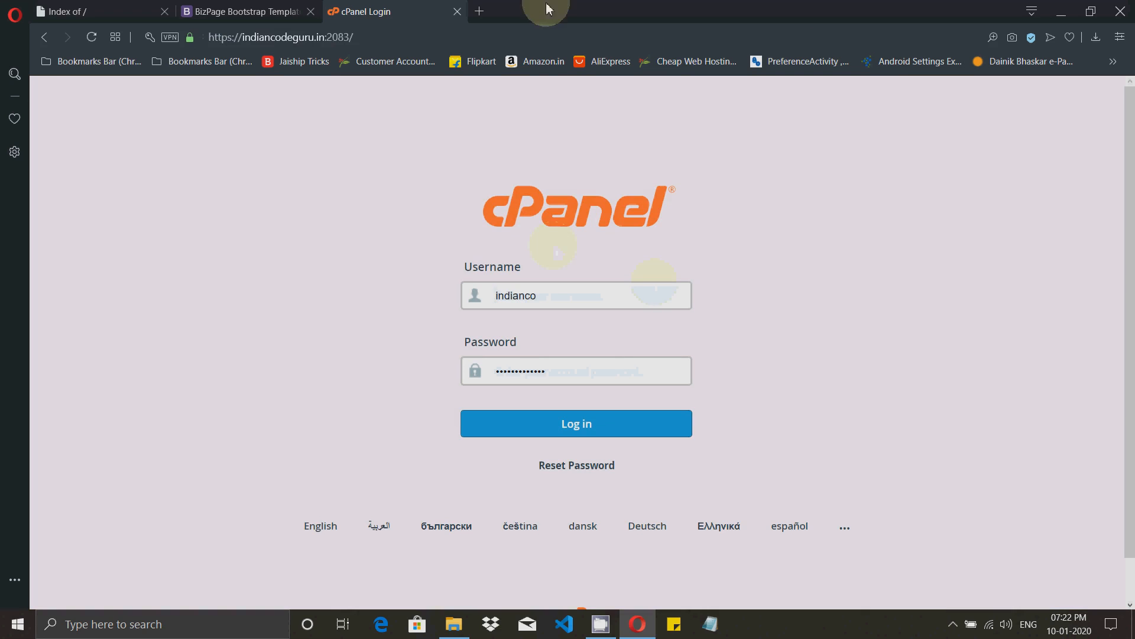
Open indiancodeguru.in:2083 in a new browser tab, compare it with the existing cPanel login page, and close the extra tab.
left_click(371, 38)
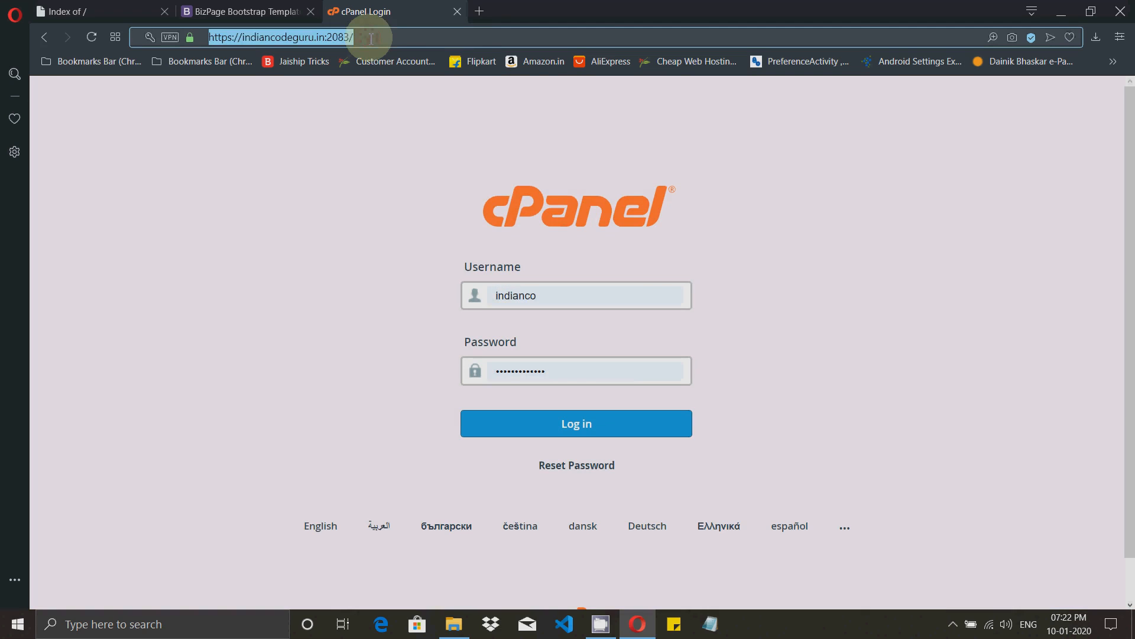
left_click(480, 11)
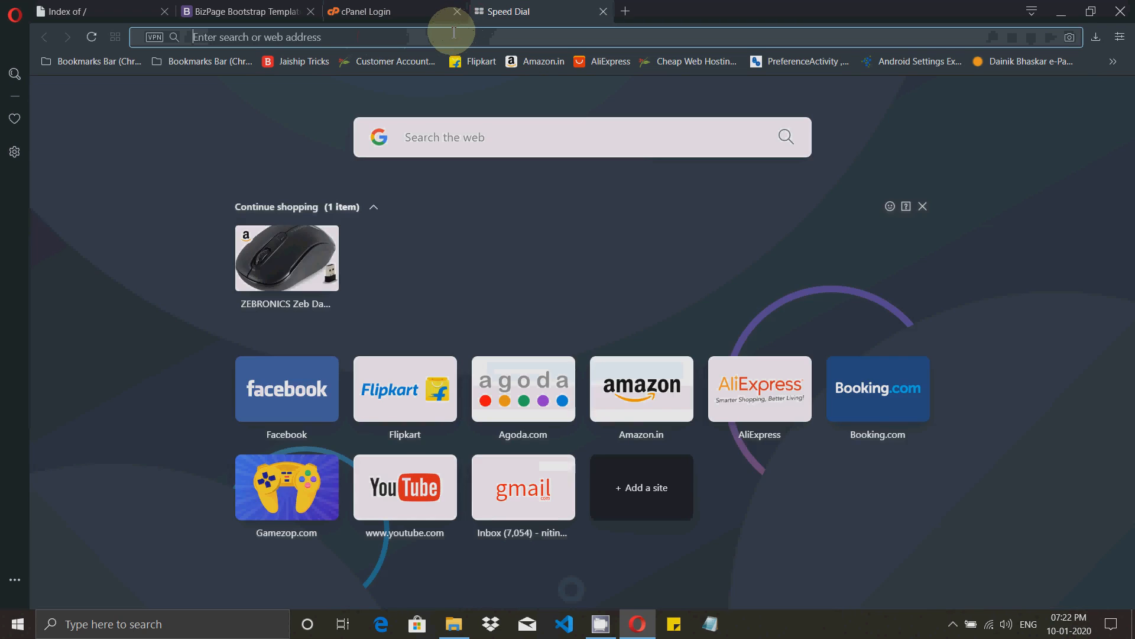
type("indianc")
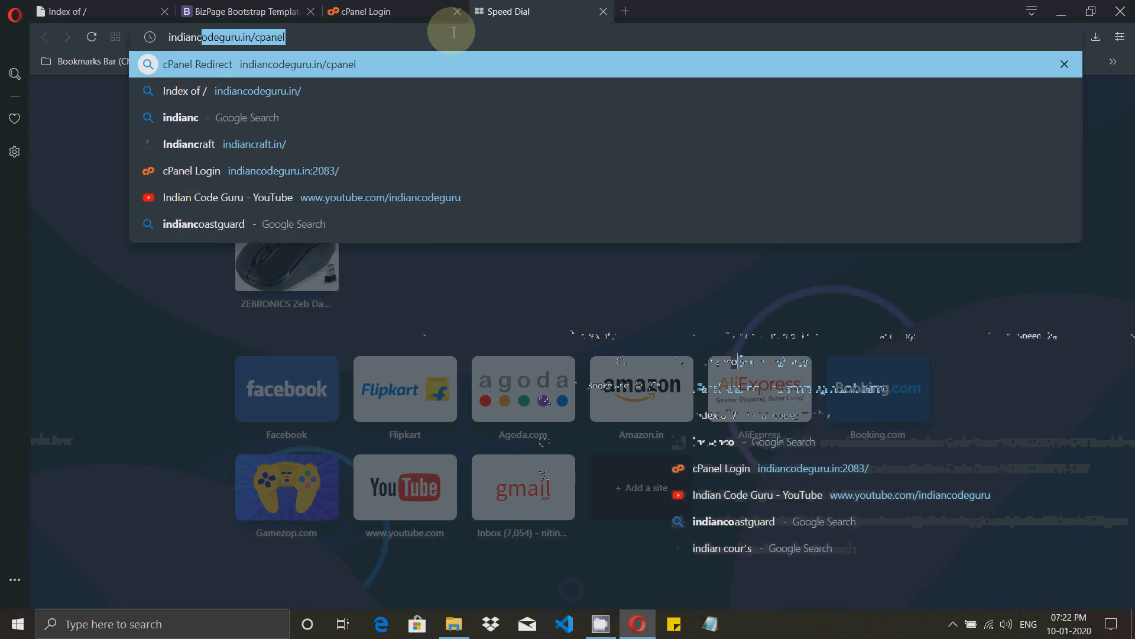
type("odeguru")
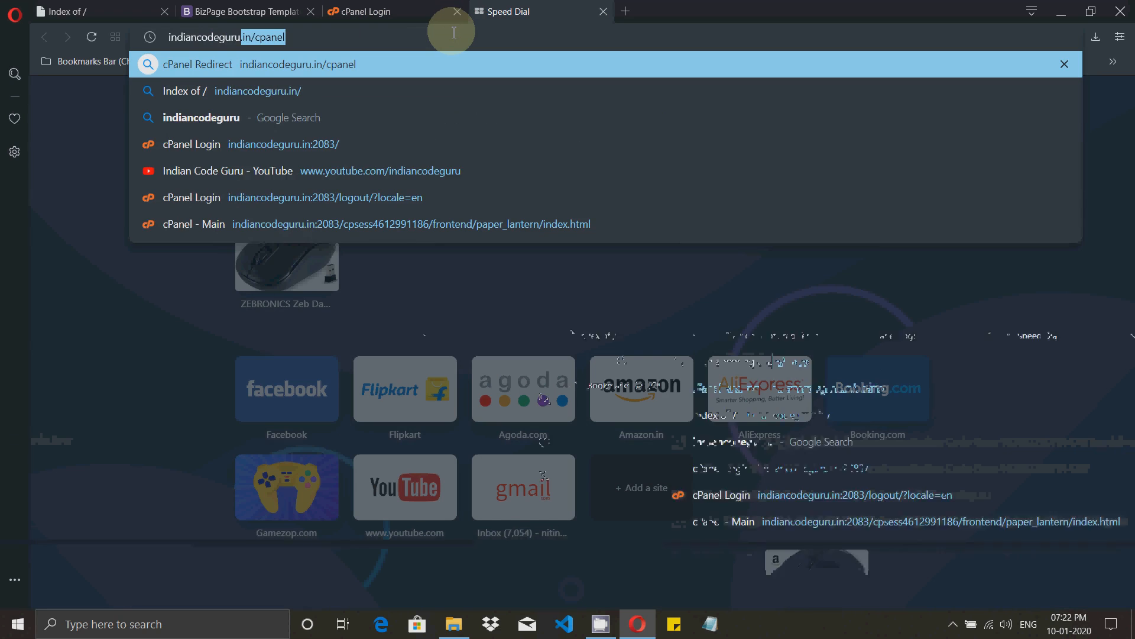
type(".in")
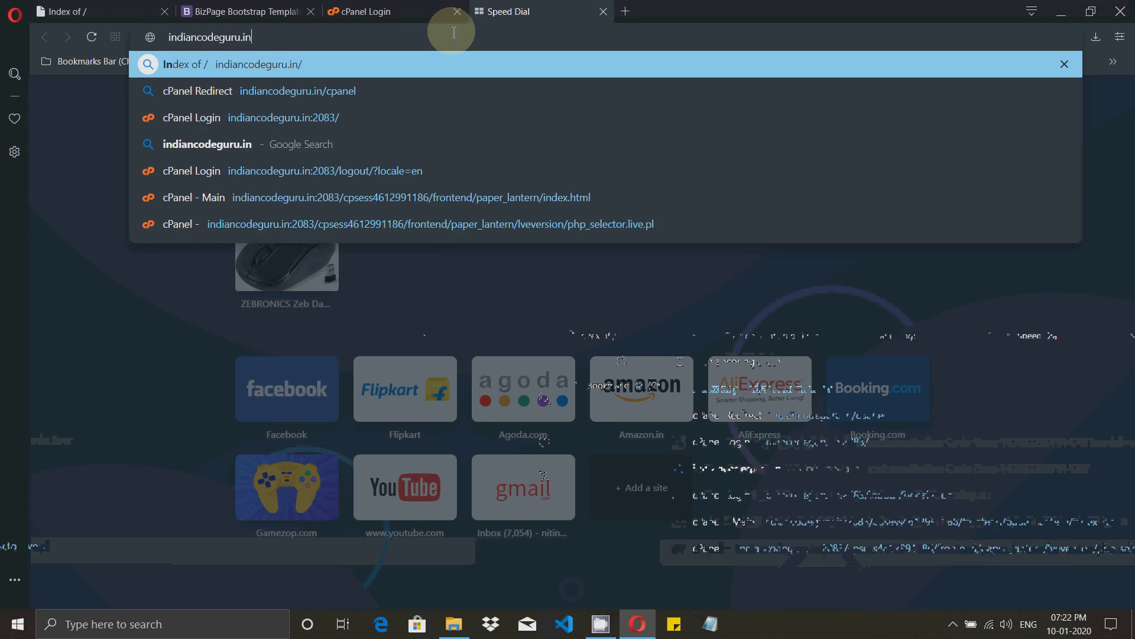
type(":208")
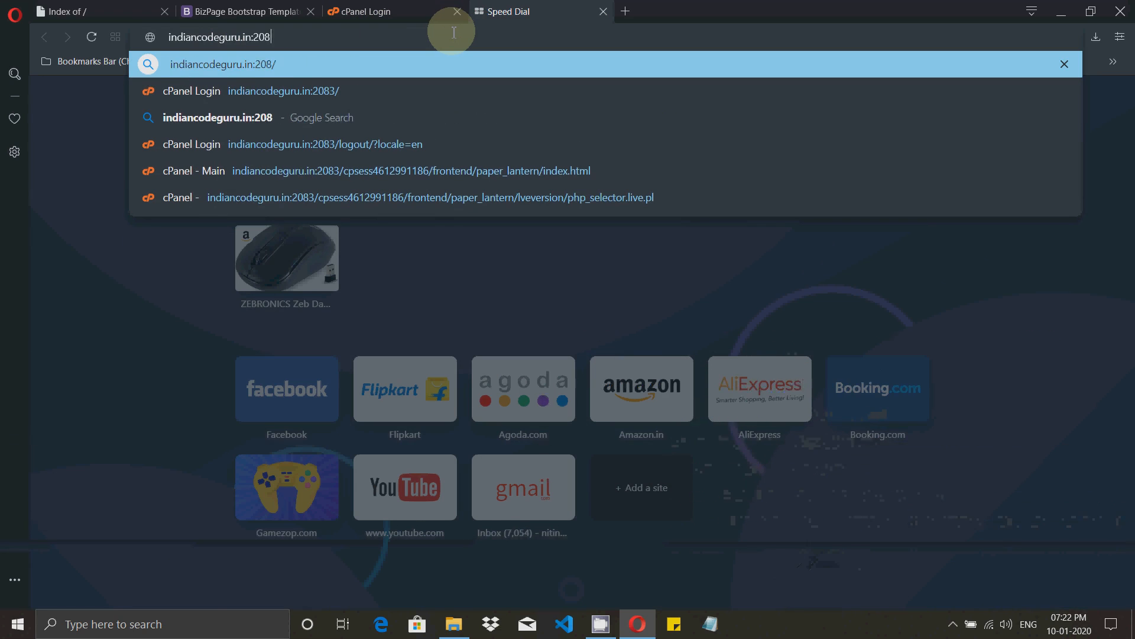
type("3")
key("Return")
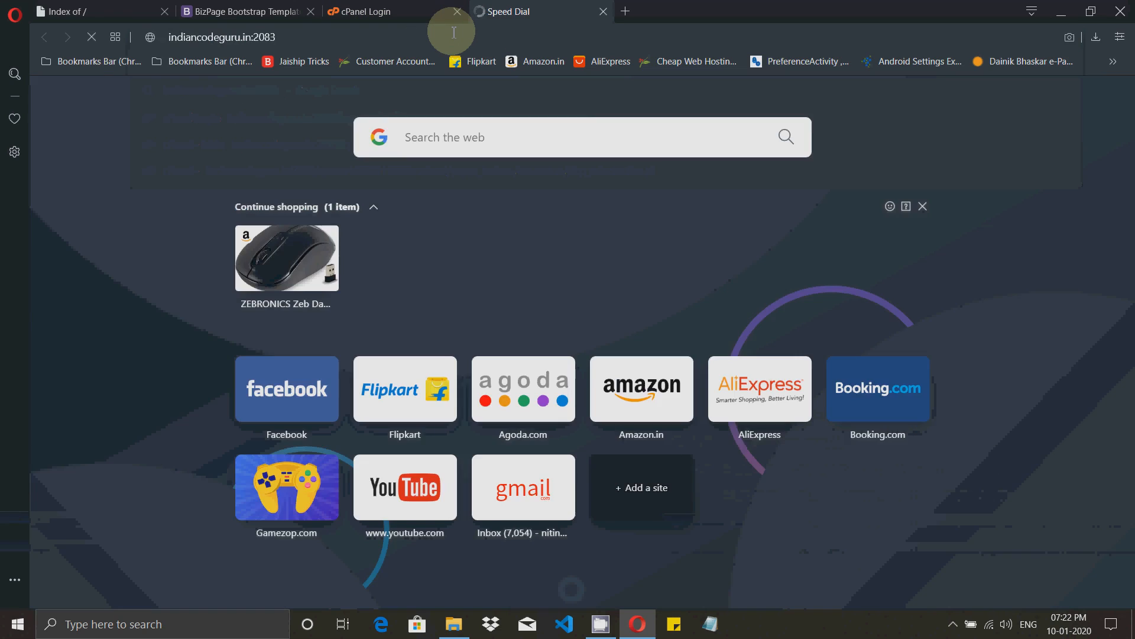
left_click(393, 8)
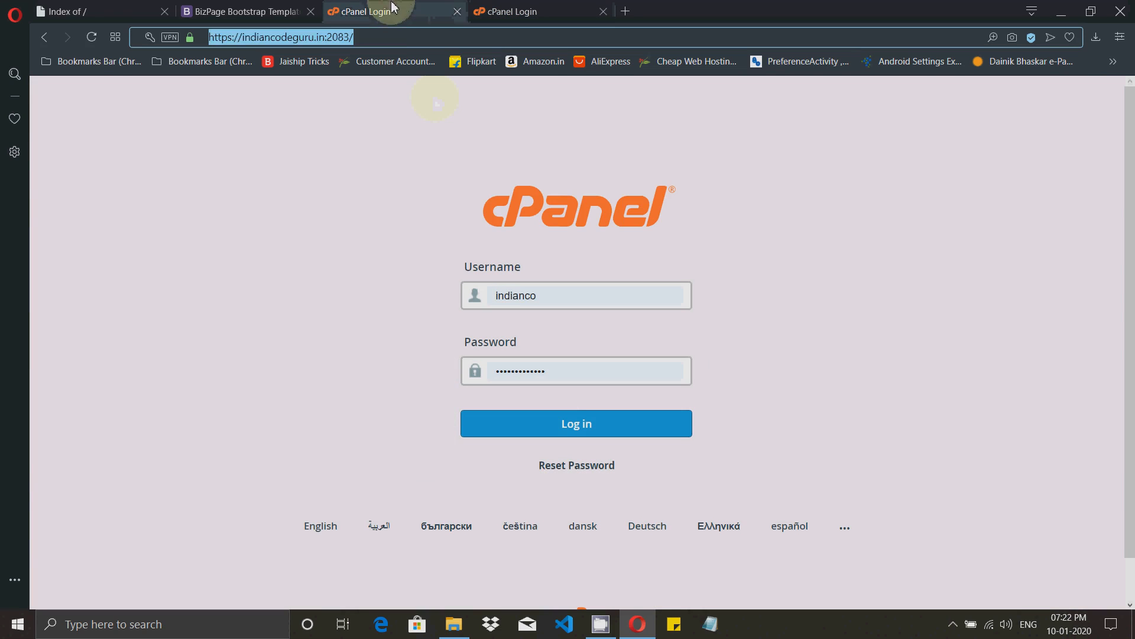
left_click(385, 41)
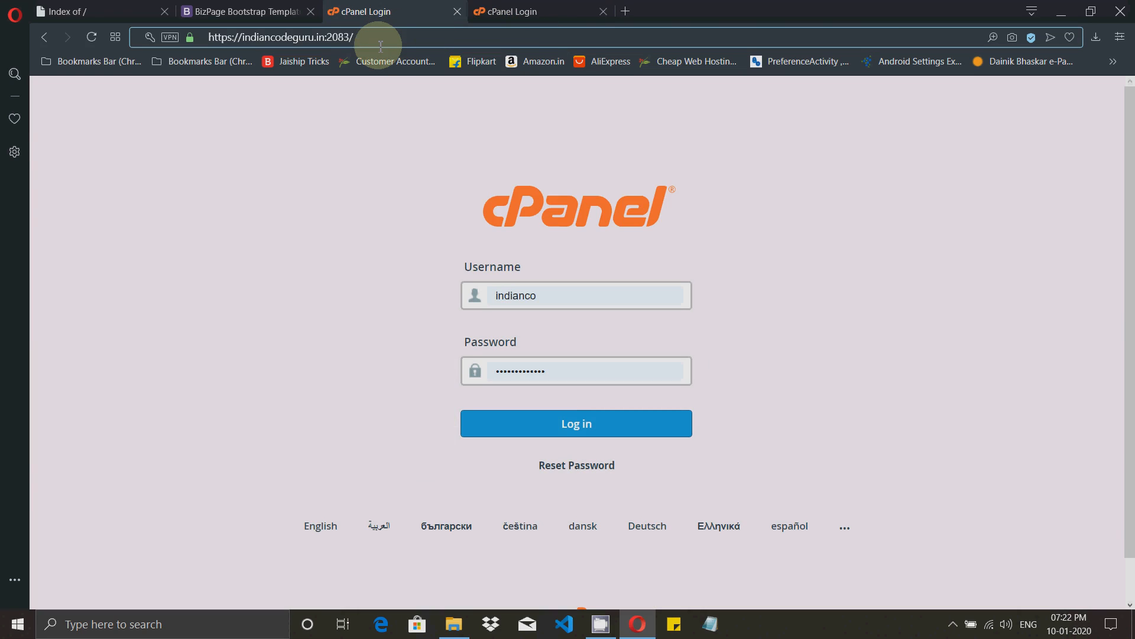
left_click(603, 12)
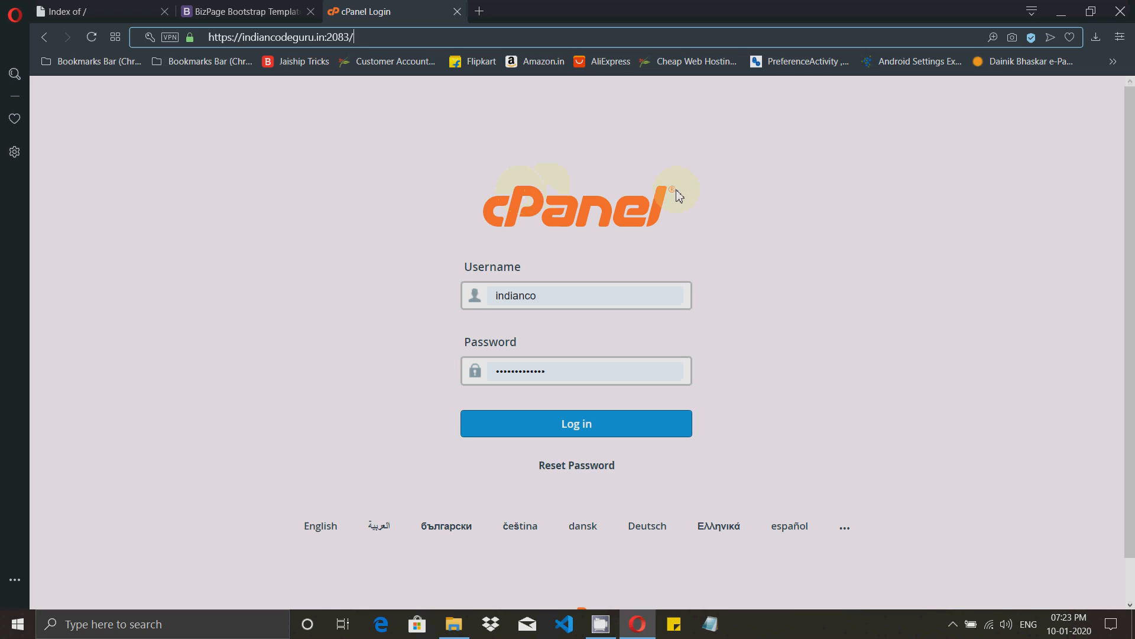
Check the prefilled username and password fields and log in to the cPanel account.
left_click(559, 296)
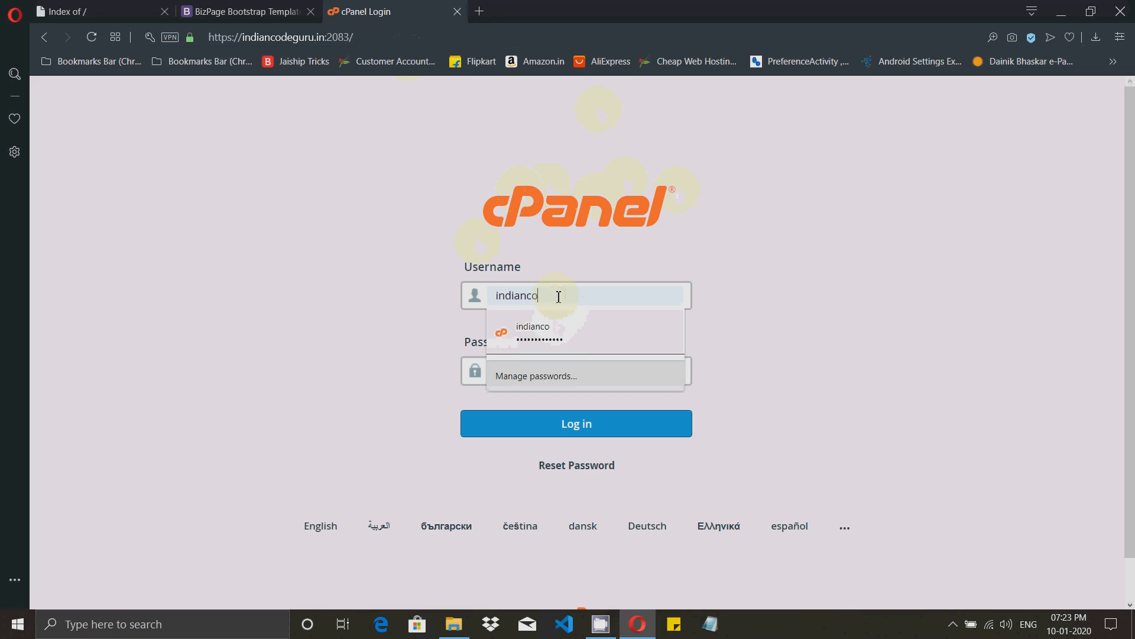
left_click(369, 312)
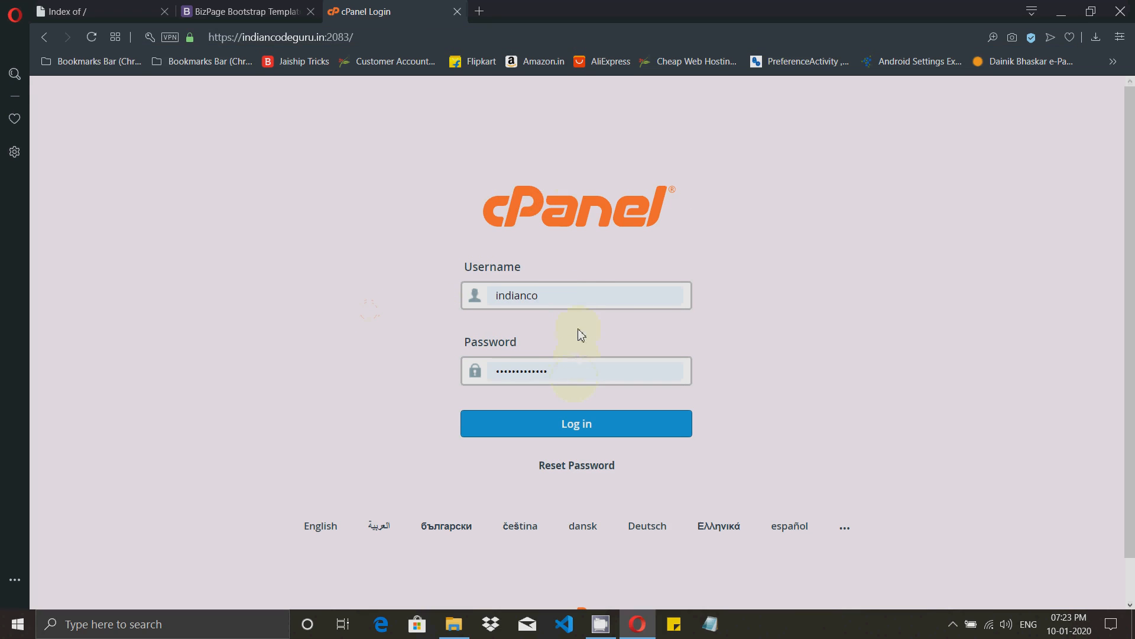
left_click(566, 373)
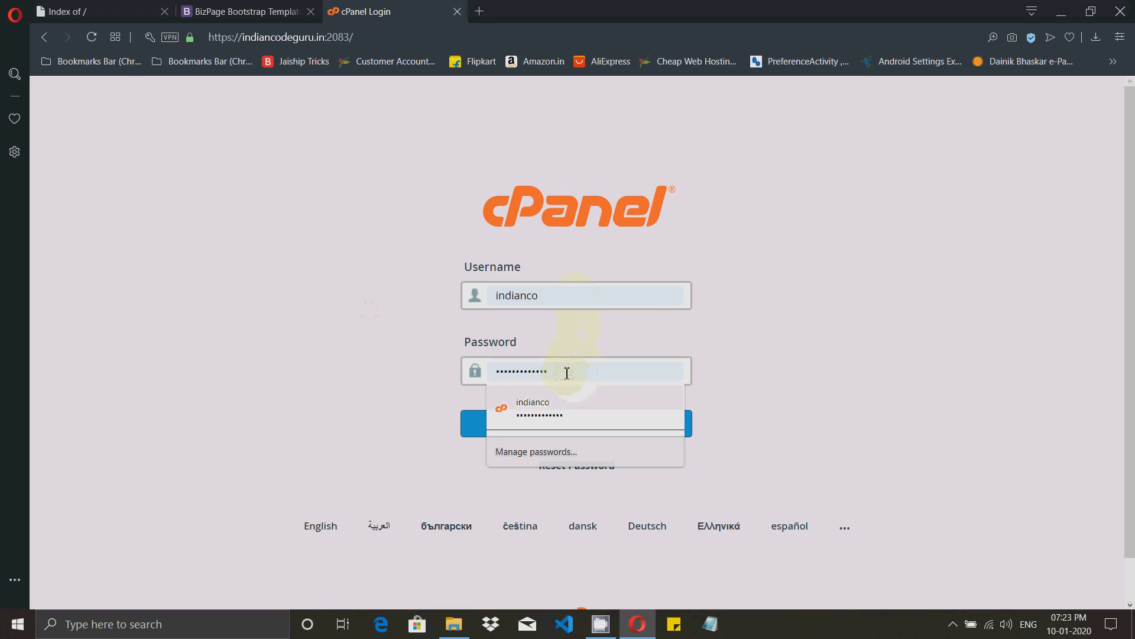
left_click(347, 303)
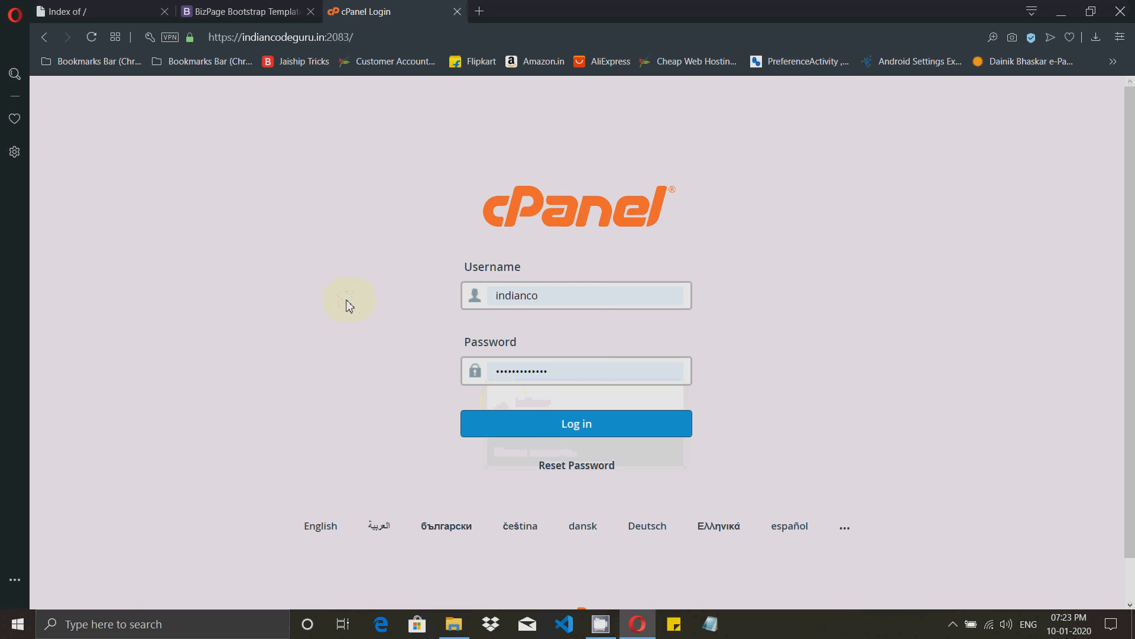
left_click(541, 431)
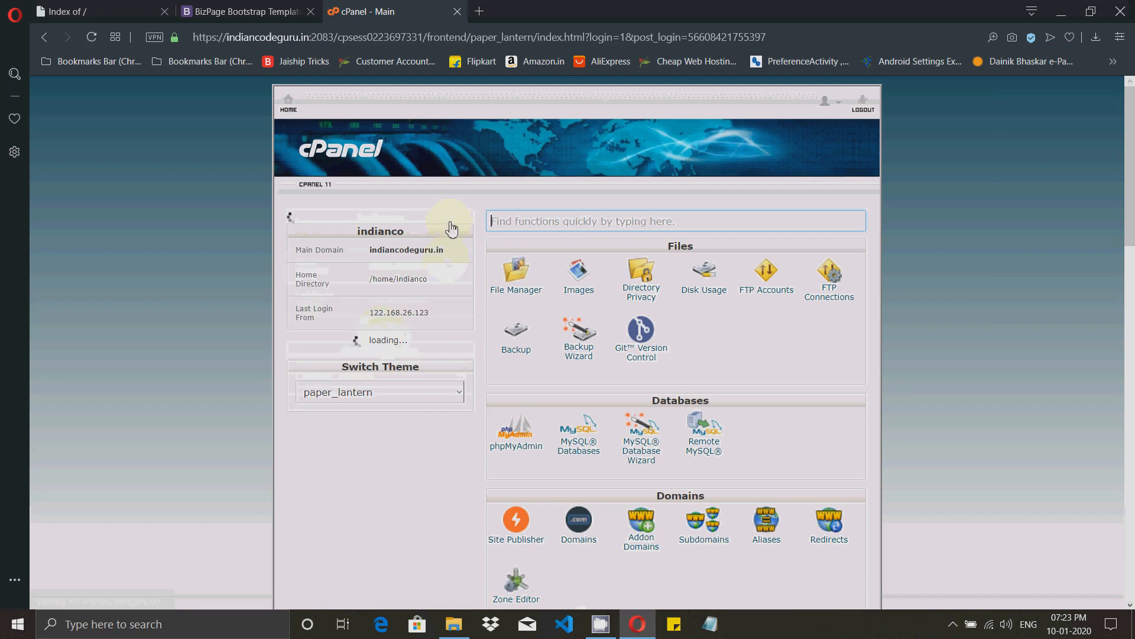
Enlarge the cPanel main page and examine the account's disk usage, bandwidth and other limits alongside the Files, Databases and Domains functions.
key("ctrl+plus")
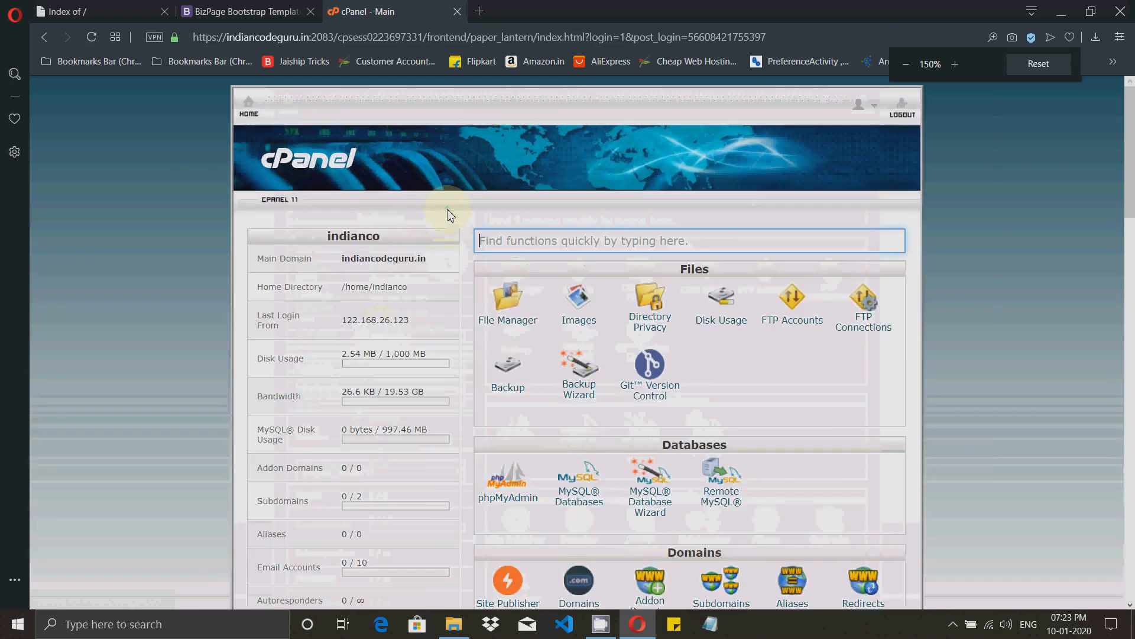
scroll(450, 216, "down", 3)
scroll(450, 216, "up", 3)
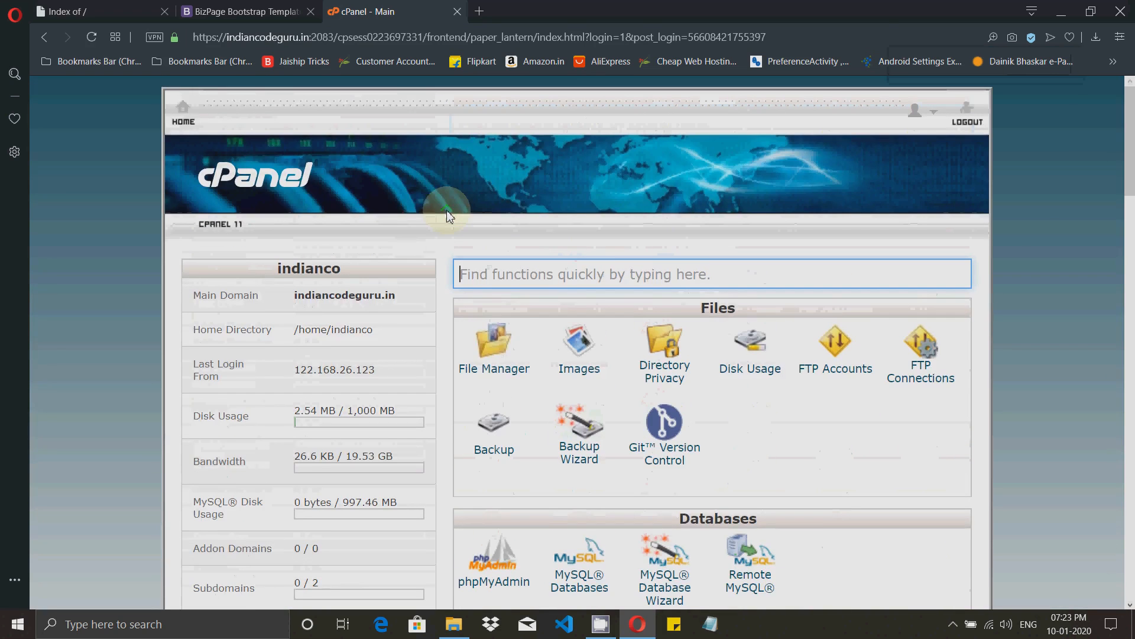
scroll(302, 293, "down", 2)
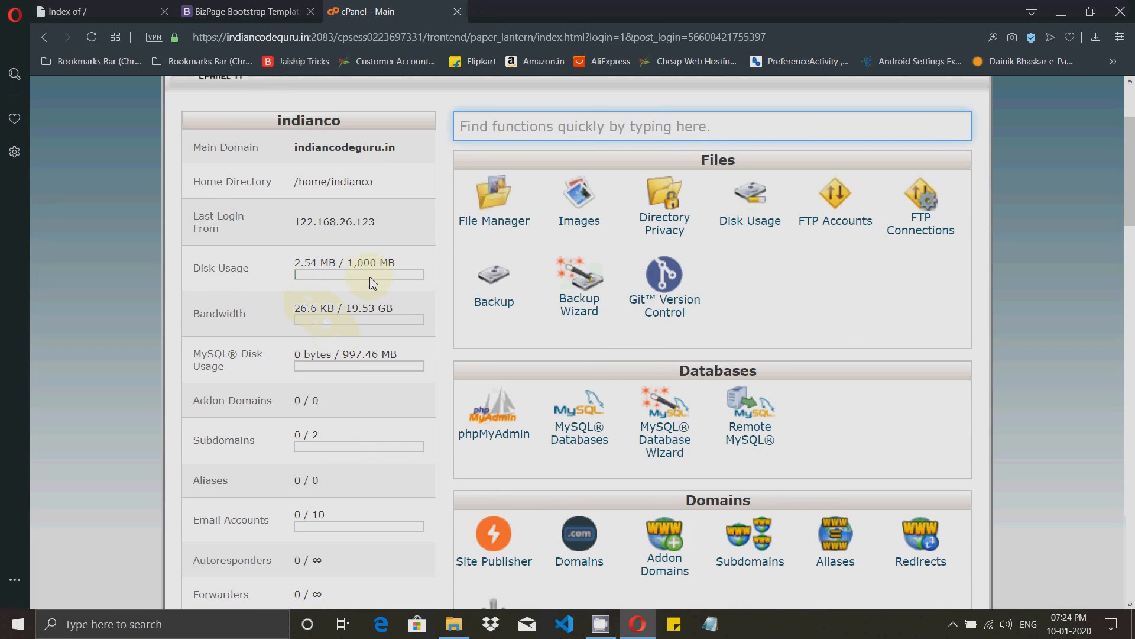
scroll(373, 283, "down", 3)
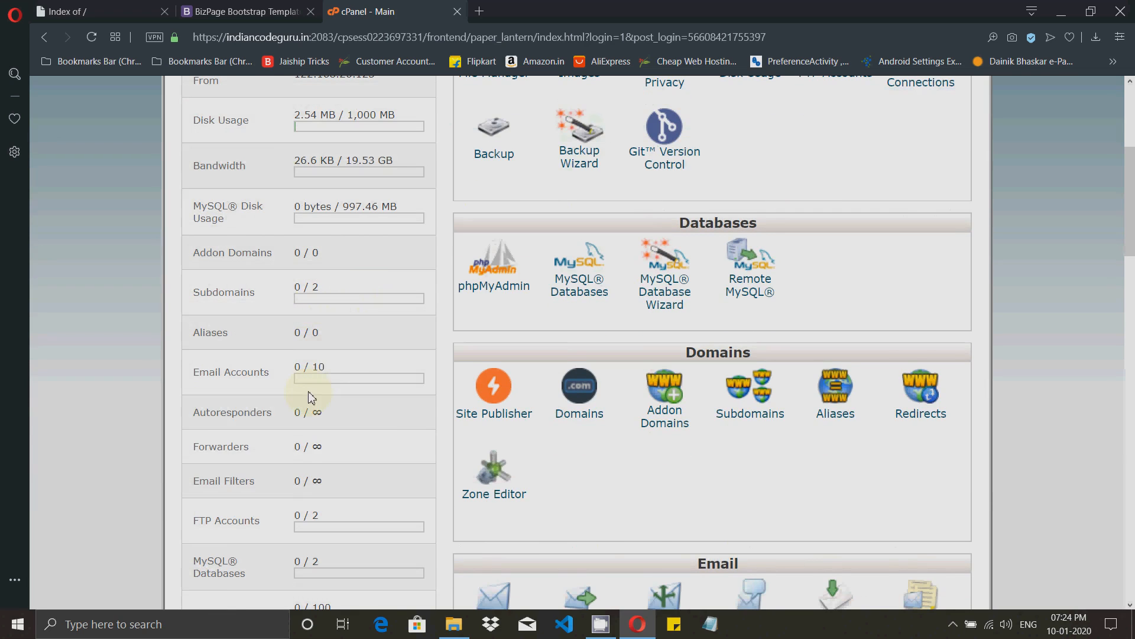
scroll(317, 363, "up", 5)
scroll(319, 346, "down", 5)
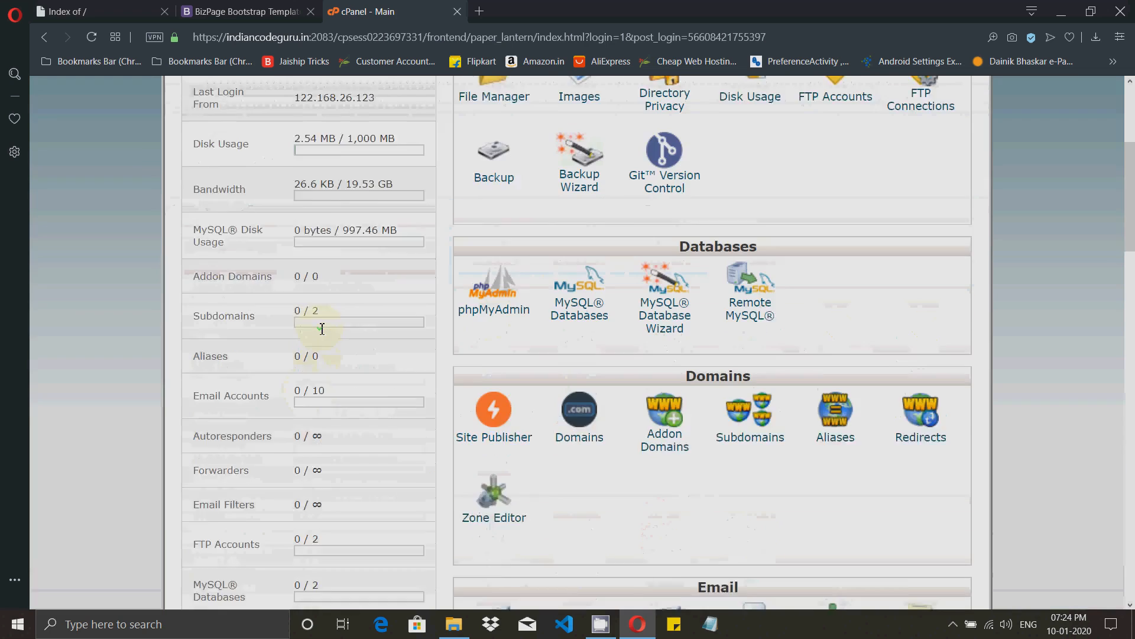
scroll(320, 334, "up", 5)
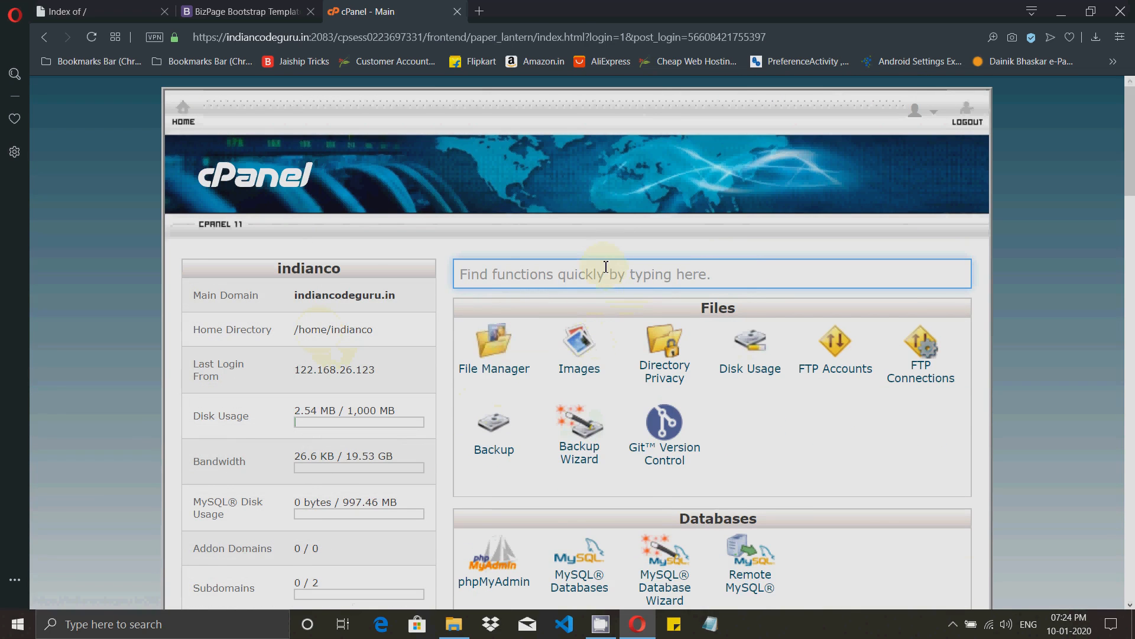
left_click(613, 240)
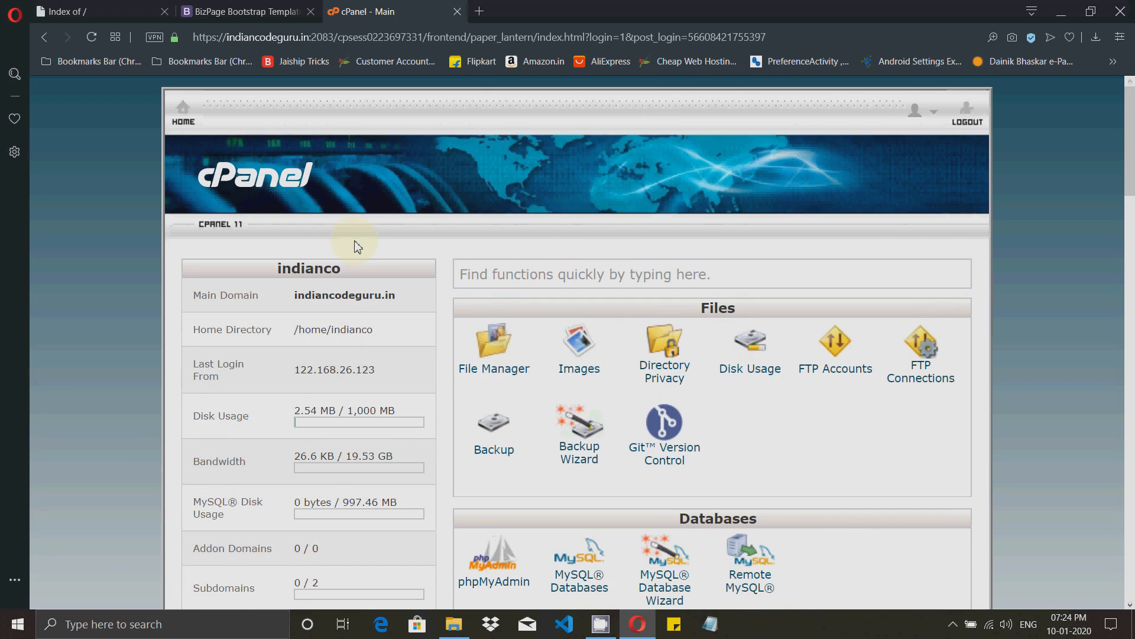
Look through the interface styles offered on the Change Style page and return to the cPanel home page.
left_click(934, 114)
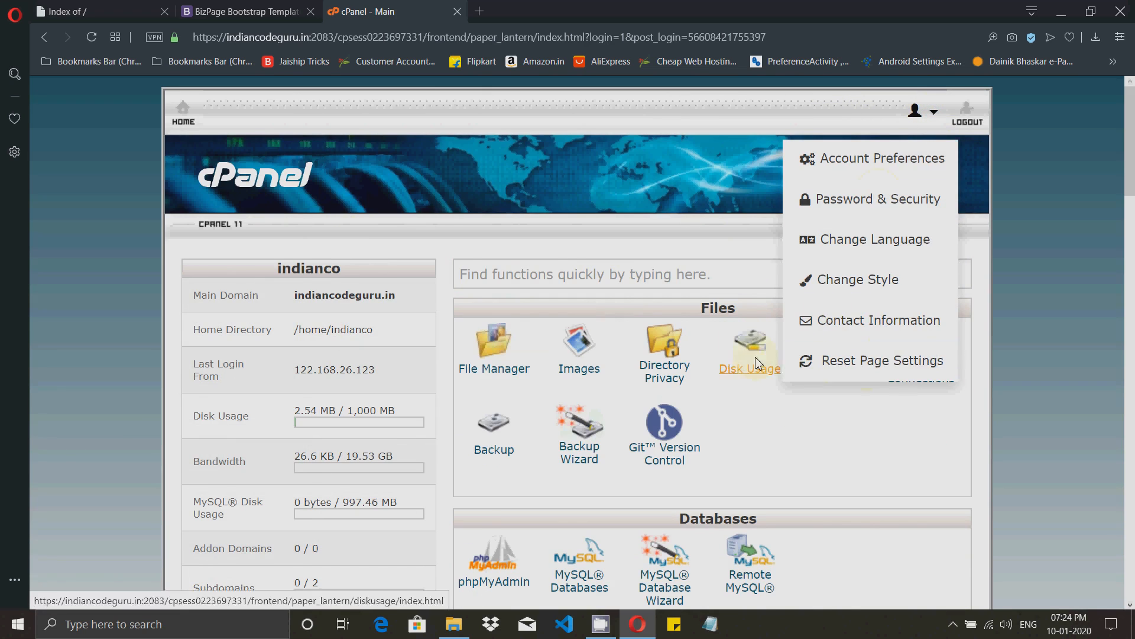
left_click(867, 280)
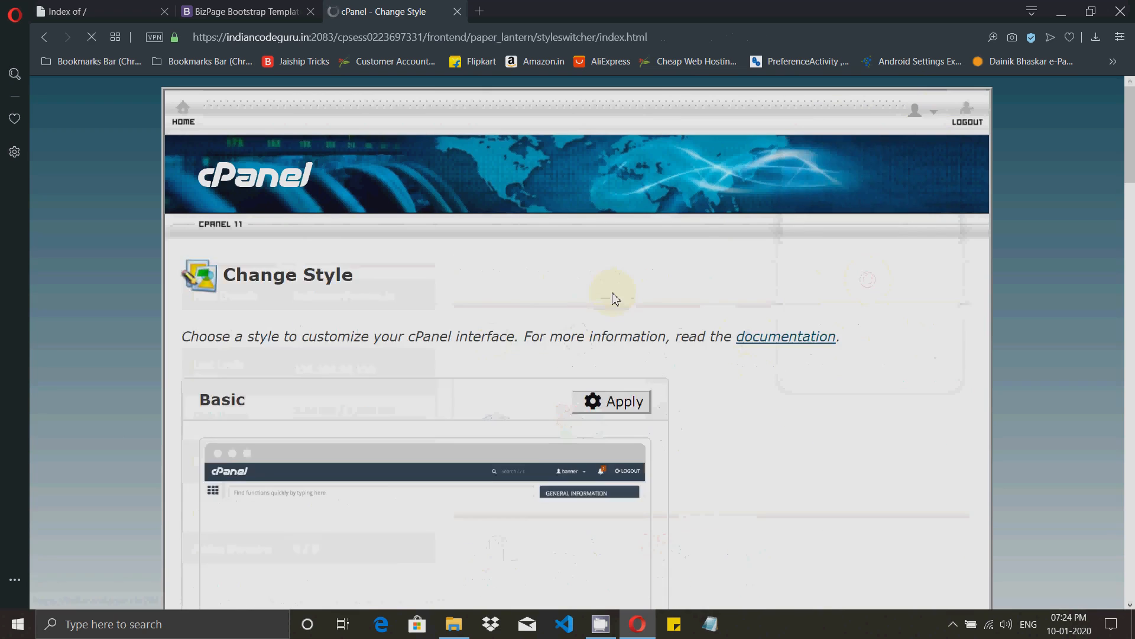
scroll(613, 296, "down", 3)
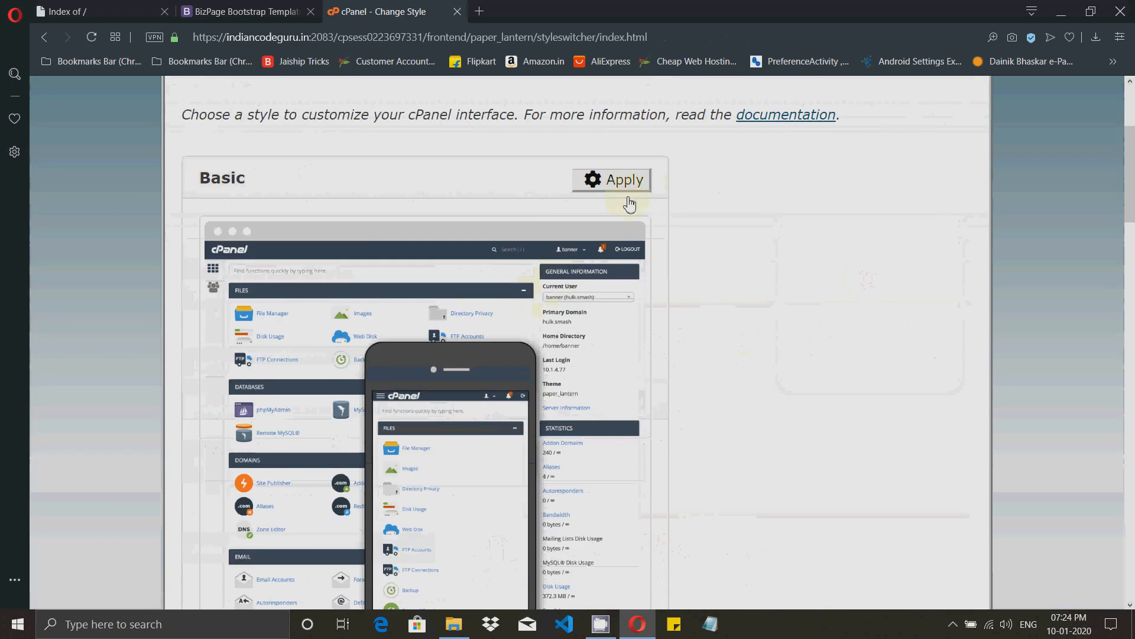
scroll(520, 254, "down", 13)
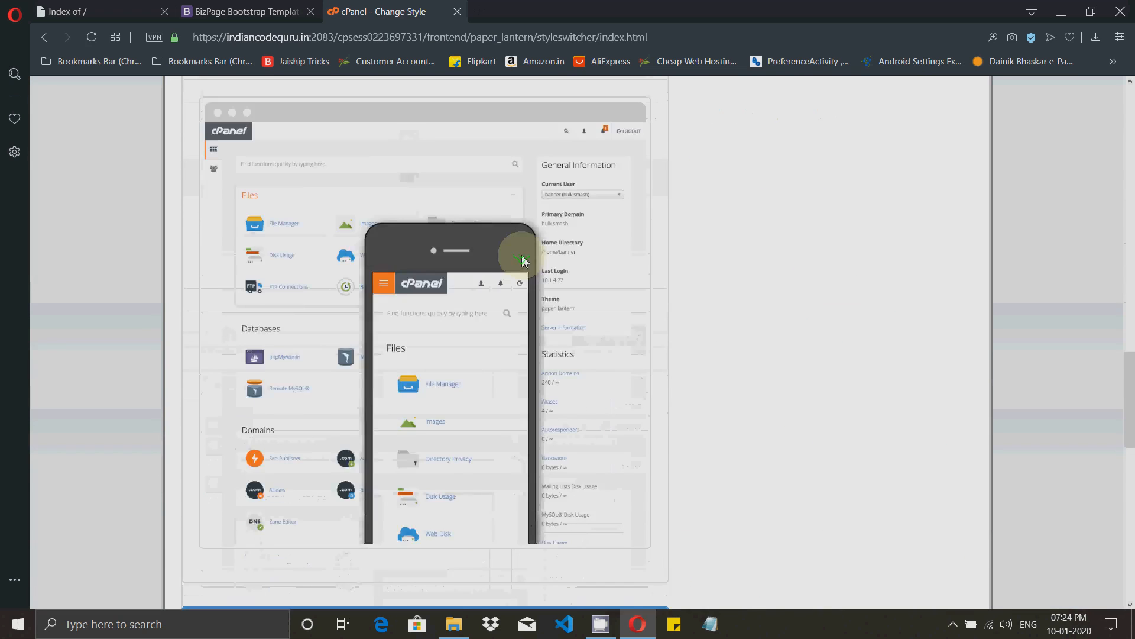
scroll(523, 261, "down", 15)
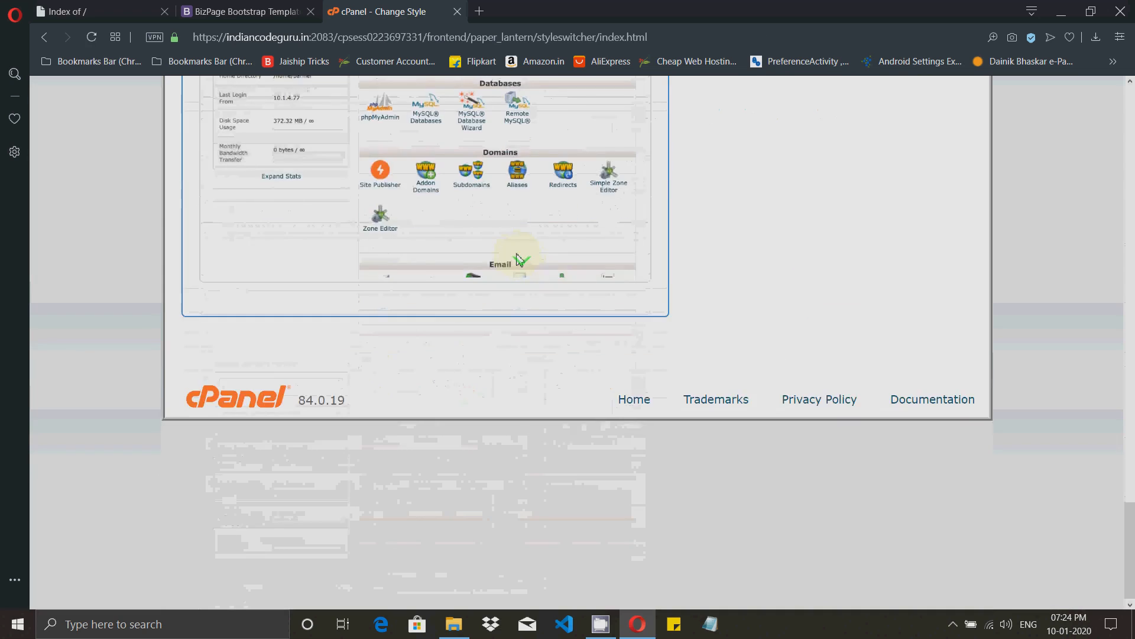
scroll(518, 257, "up", 20)
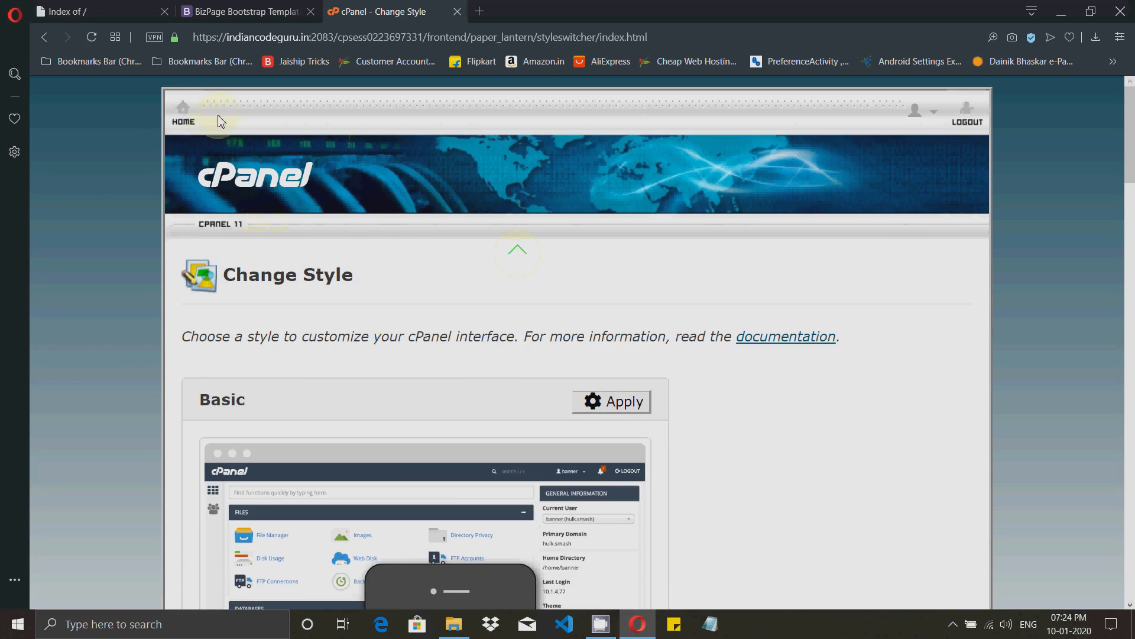
left_click(218, 122)
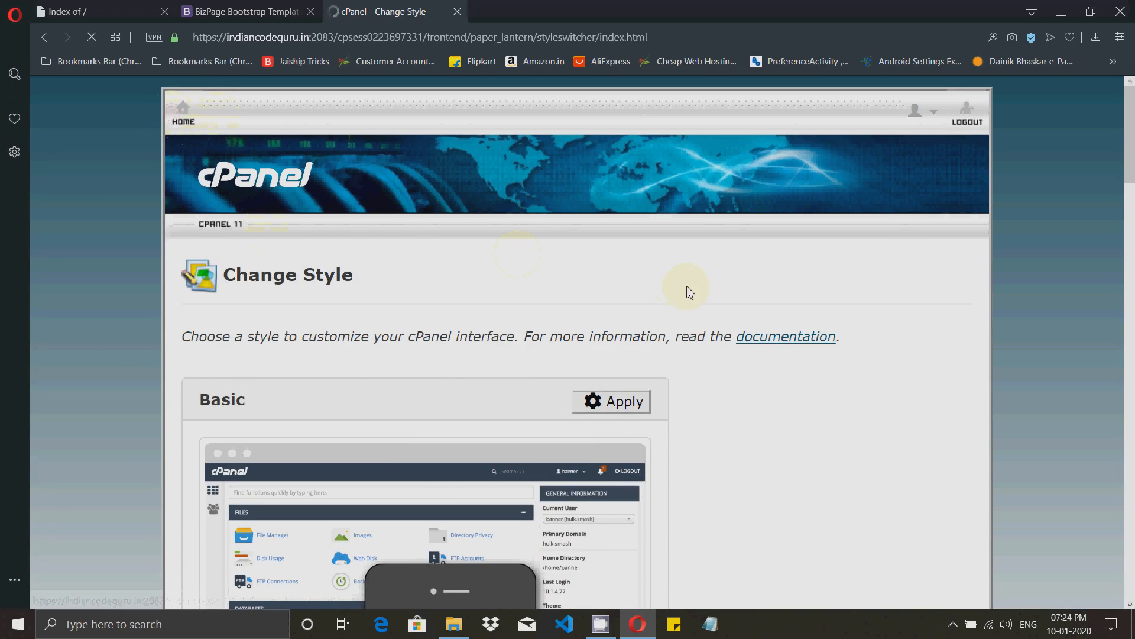
Open File Manager at a slightly reduced page zoom and go into the domain's public_html folder.
scroll(686, 285, "down", 1)
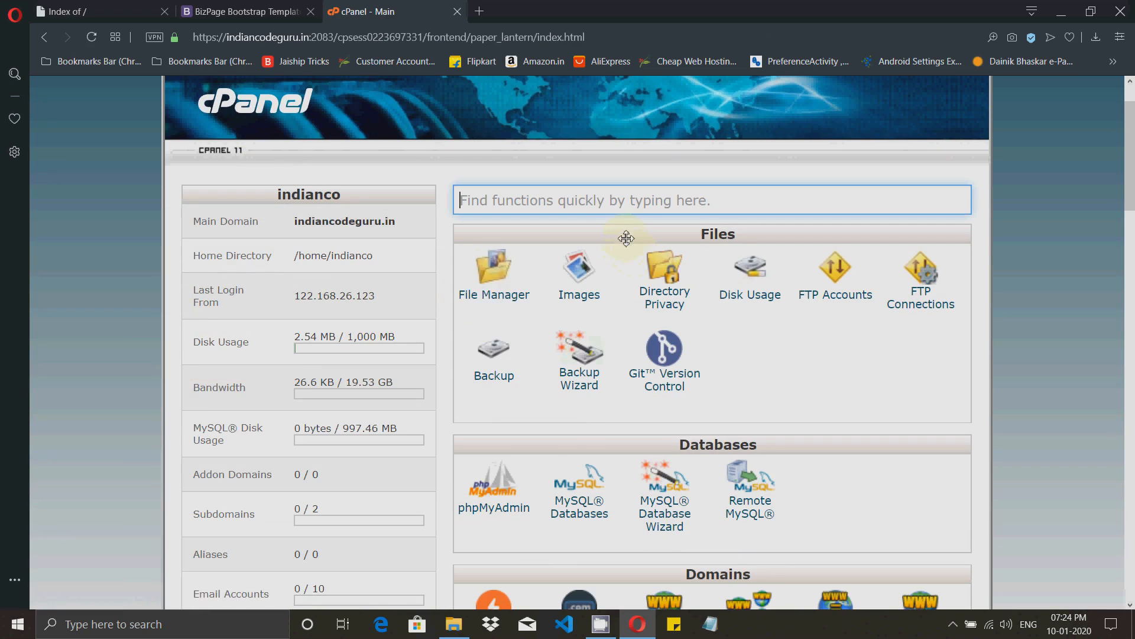
left_click(496, 295)
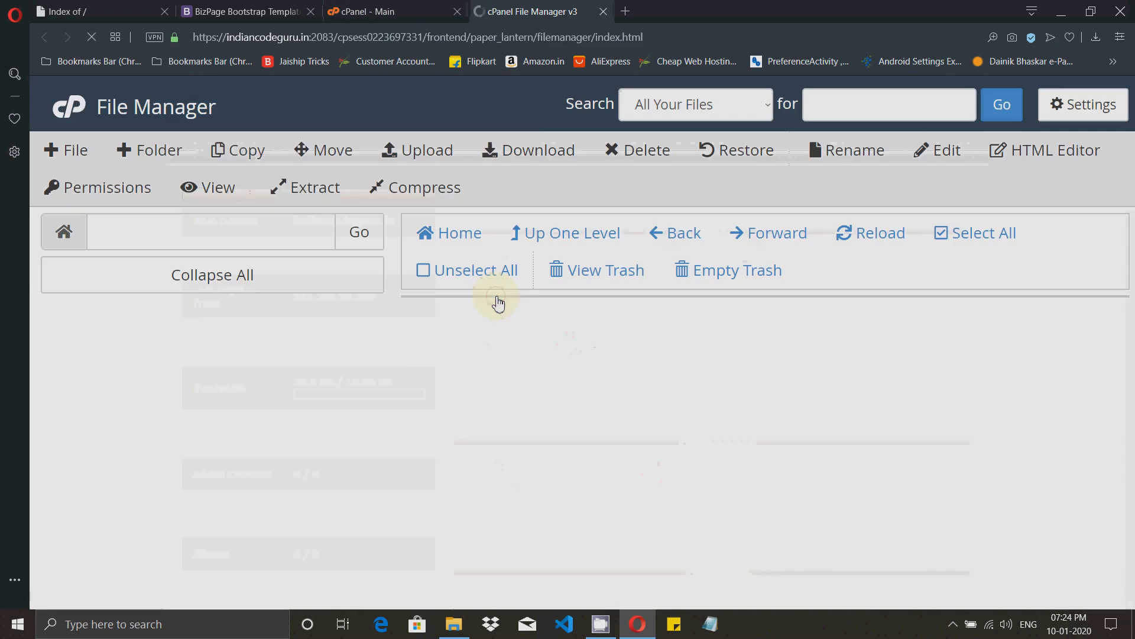
key("ctrl+minus")
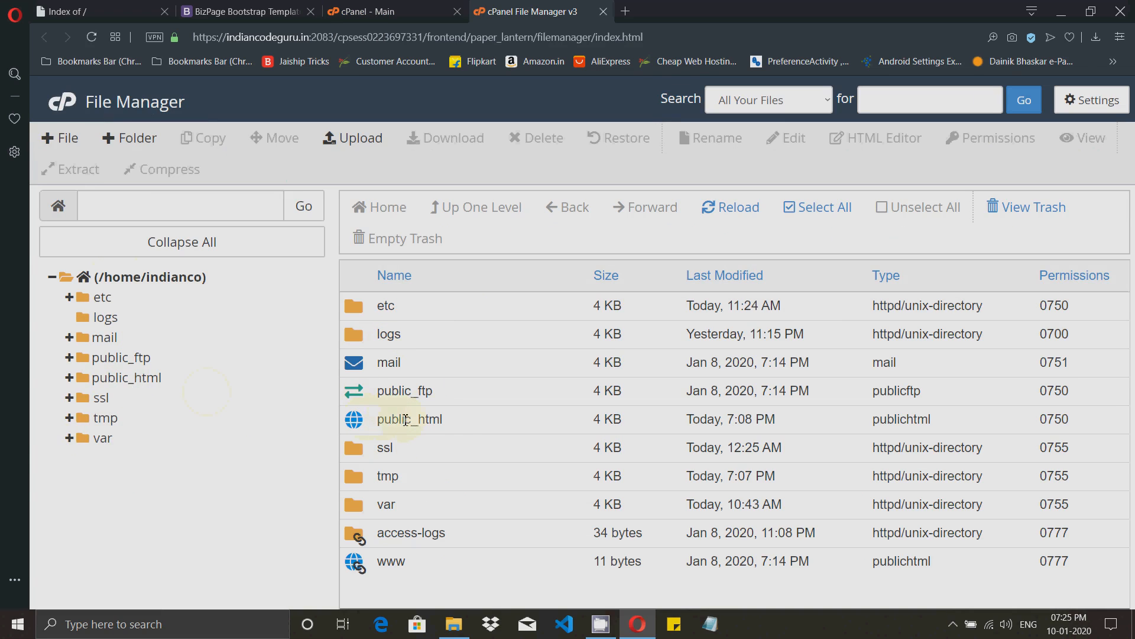
left_click(359, 422)
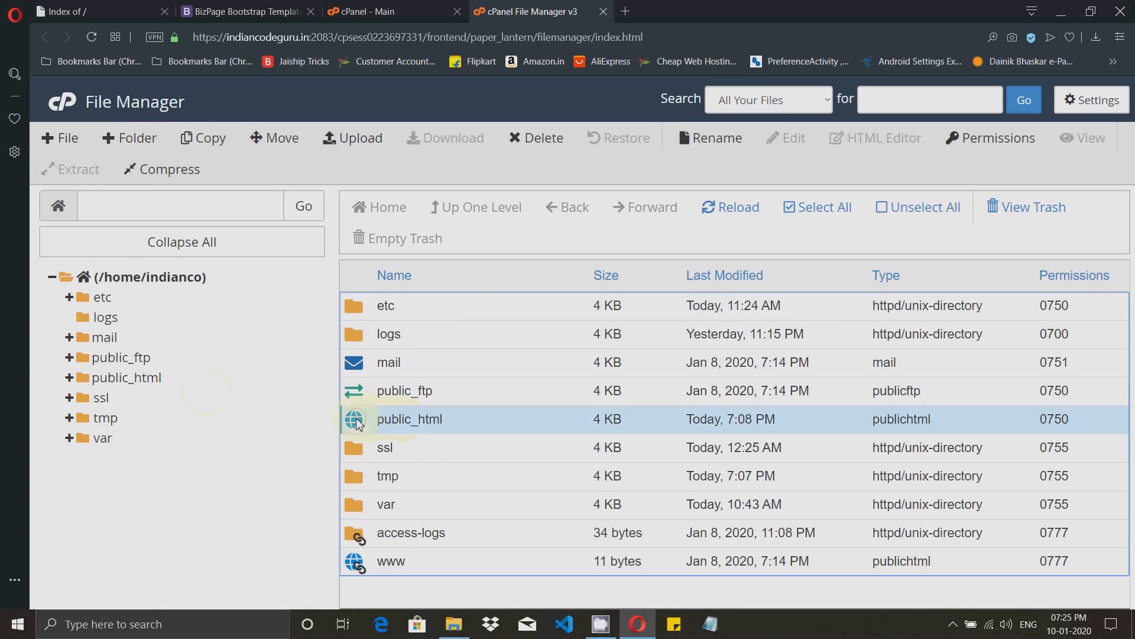
left_click(126, 378)
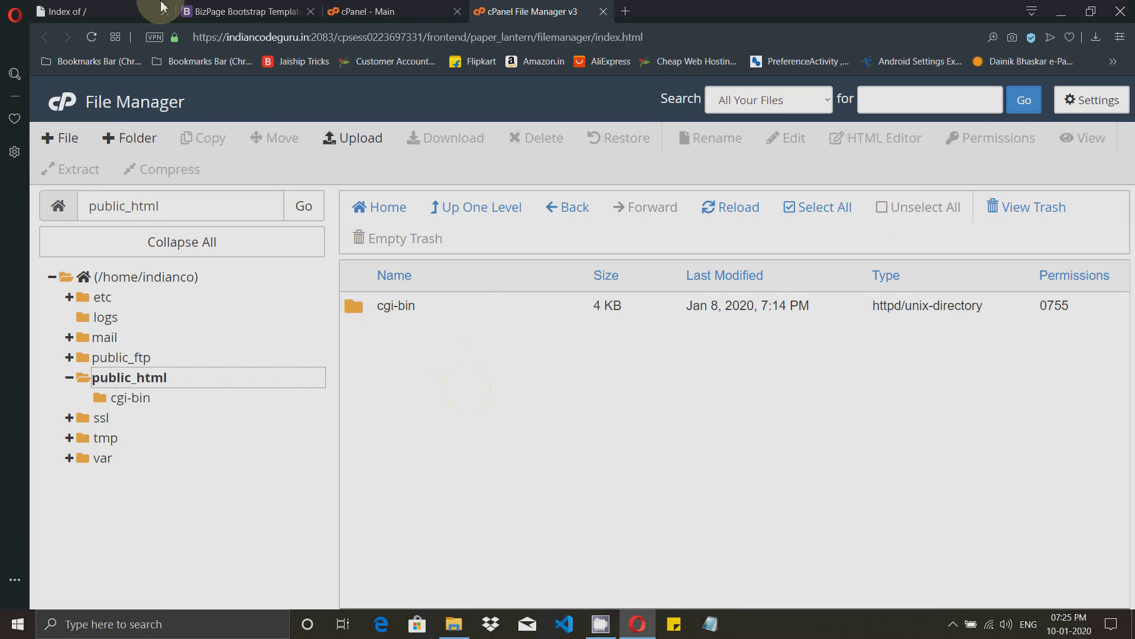
Close the locally opened BizPage preview and return to the File Manager page.
left_click(297, 7)
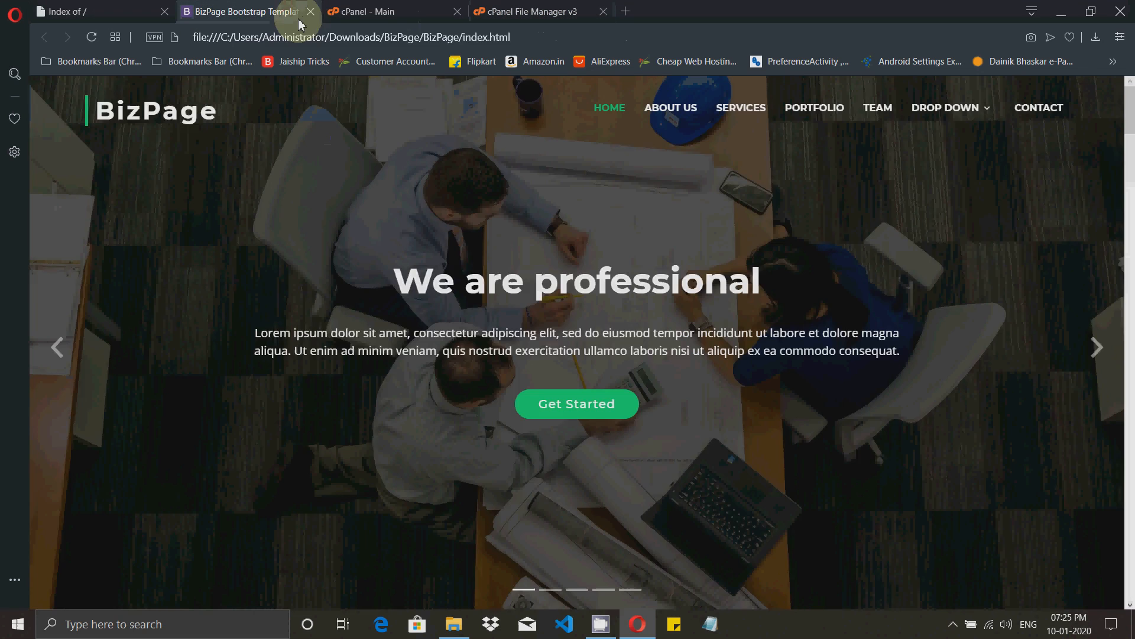
left_click(311, 11)
left_click(423, 7)
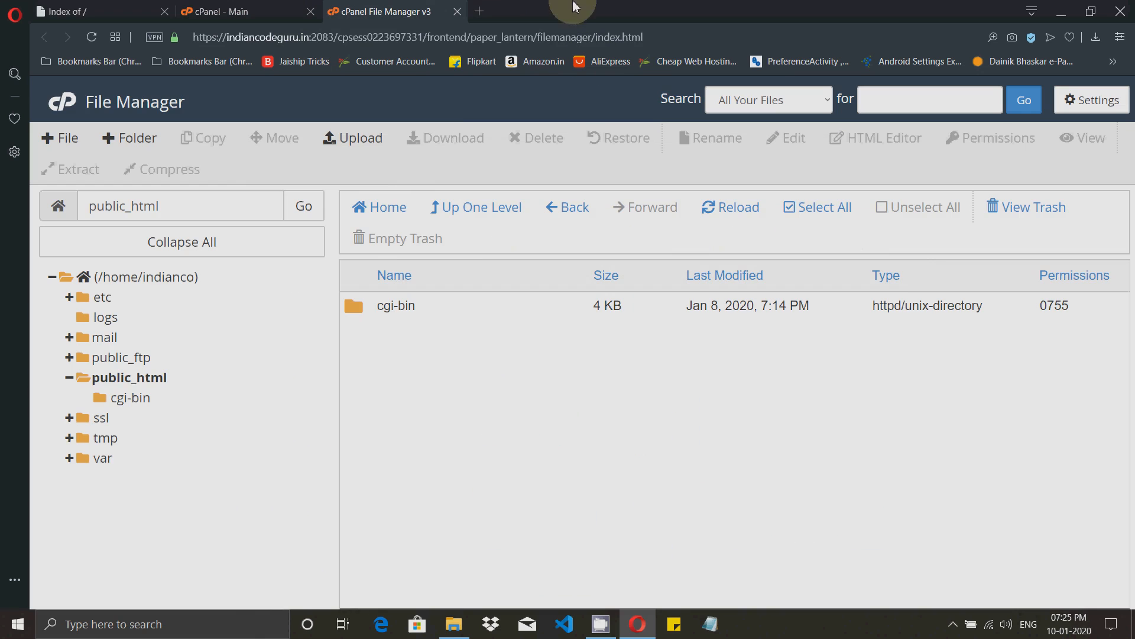
Check the template's local BizPage folder against File Manager's public_html listing and return the browser to full size.
left_click_drag(620, 17, 583, 56)
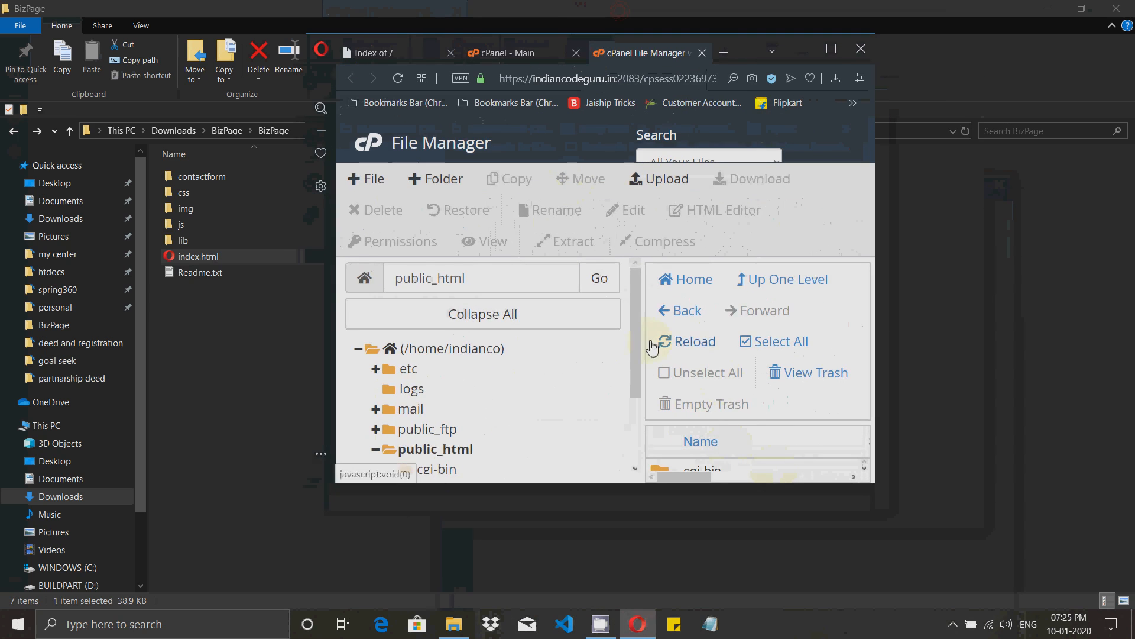
scroll(578, 326, "down", 2)
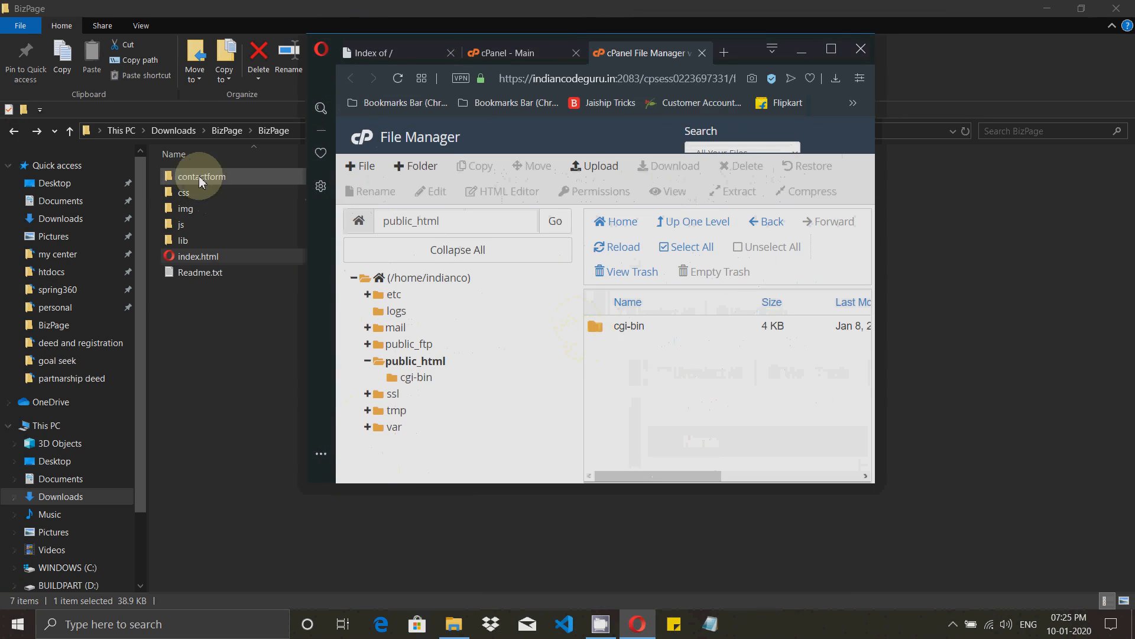
left_click(225, 336)
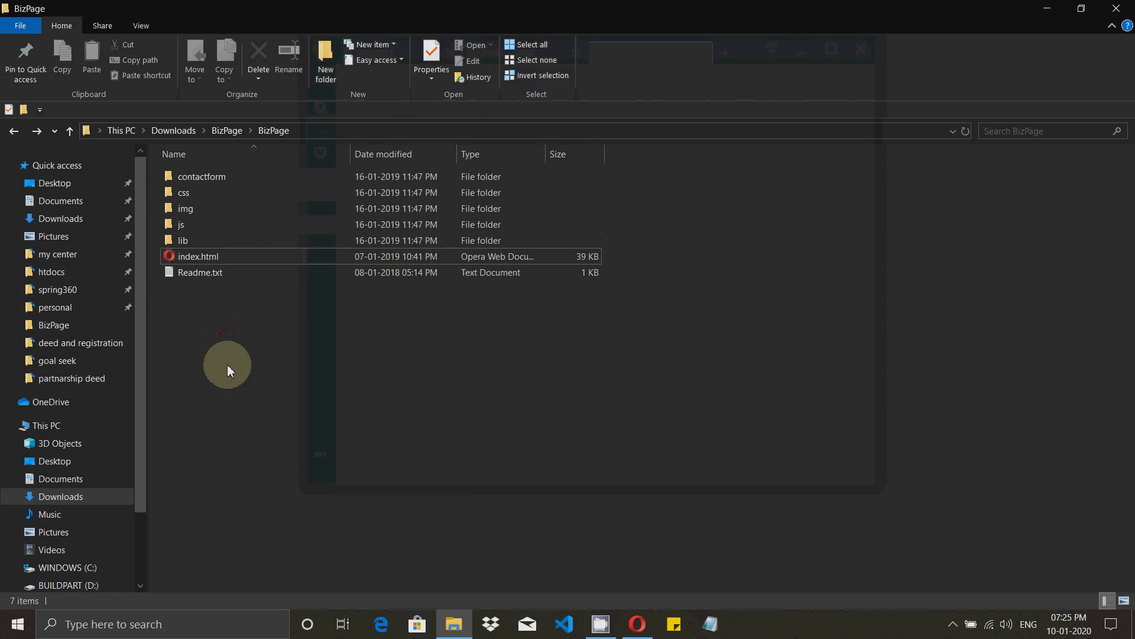
left_click(637, 624)
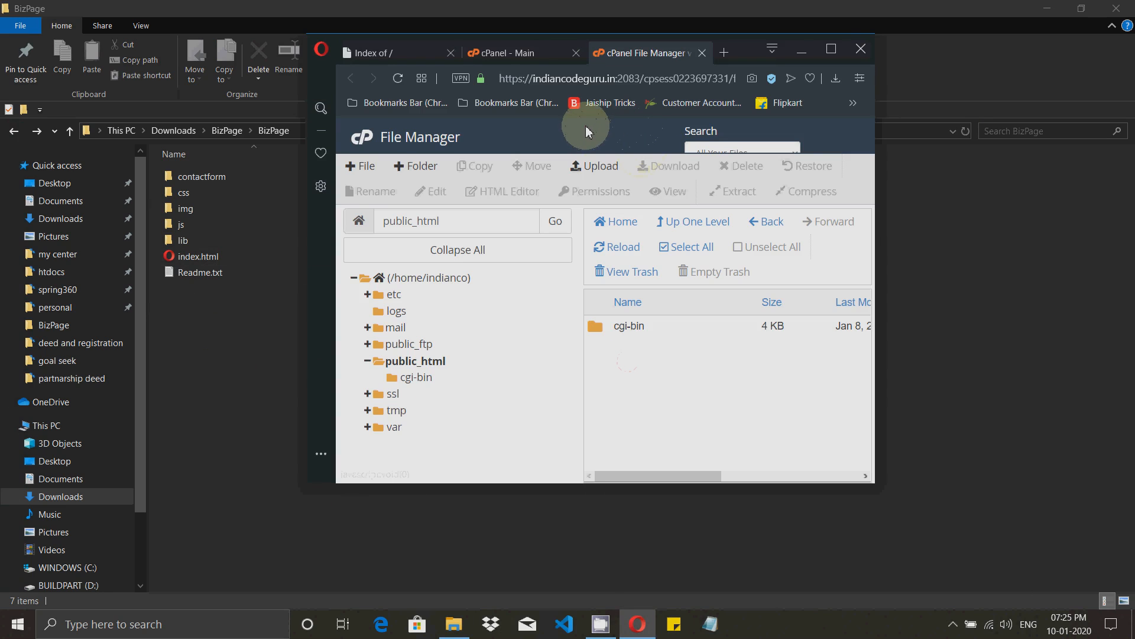
left_click(830, 48)
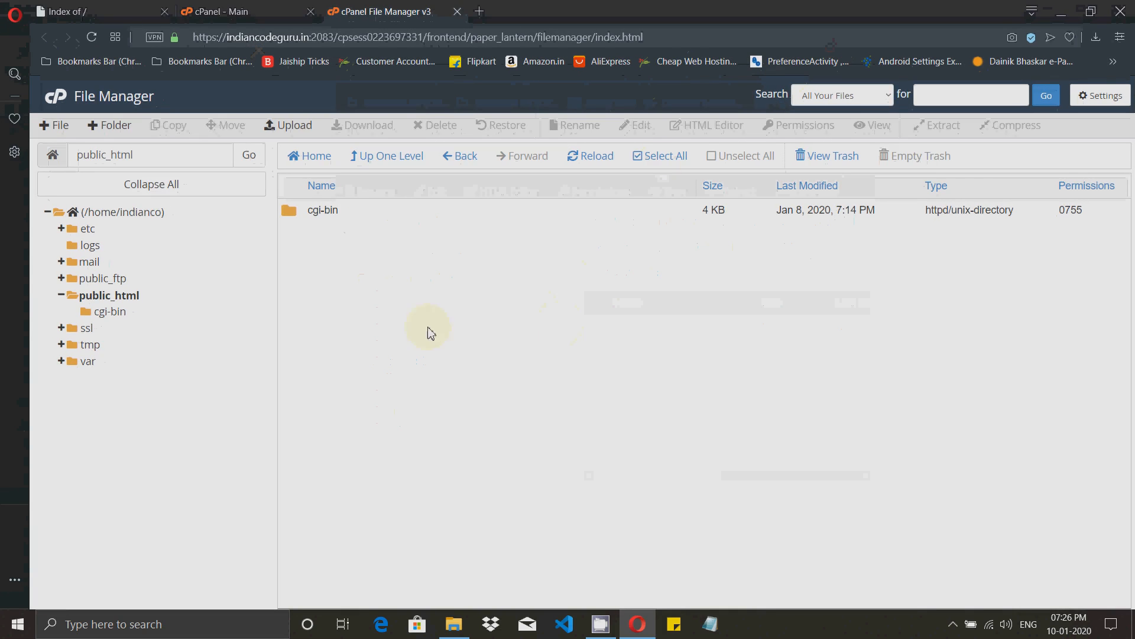
Upload index.html from Downloads > BizPage > BizPage into public_html and refresh the File Manager listing.
left_click(294, 134)
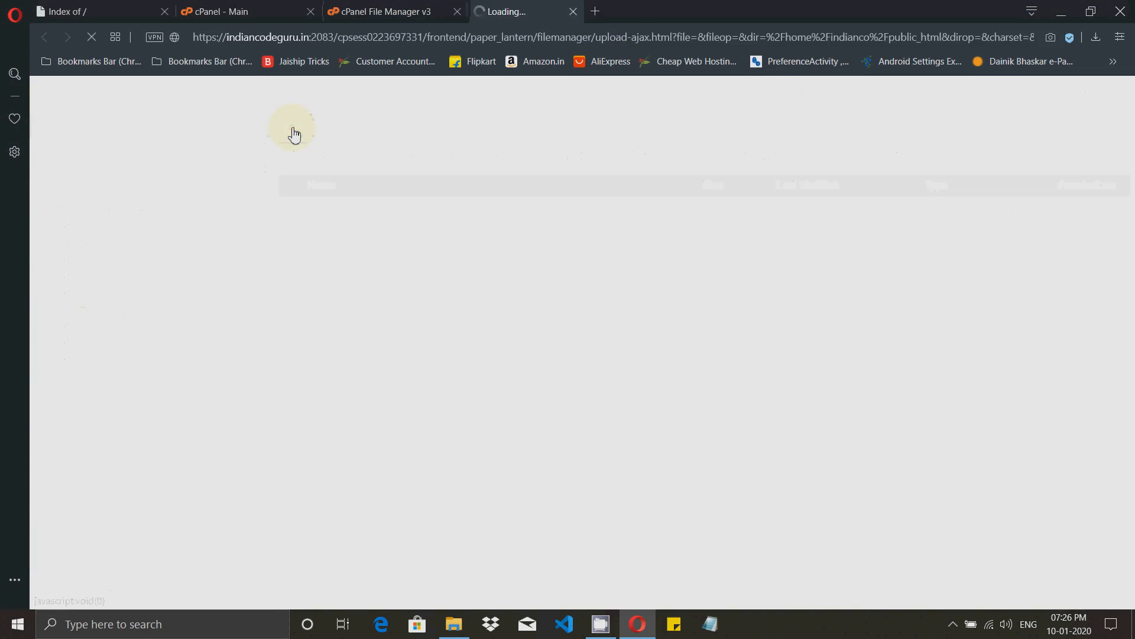
key("ctrl+shift+Tab")
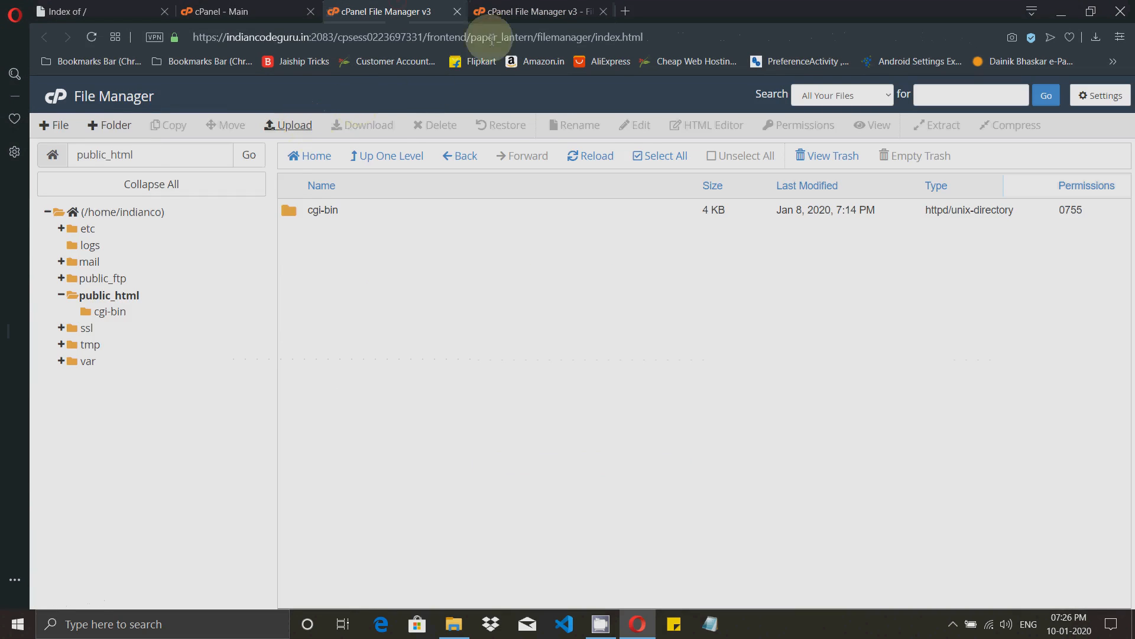
left_click(508, 12)
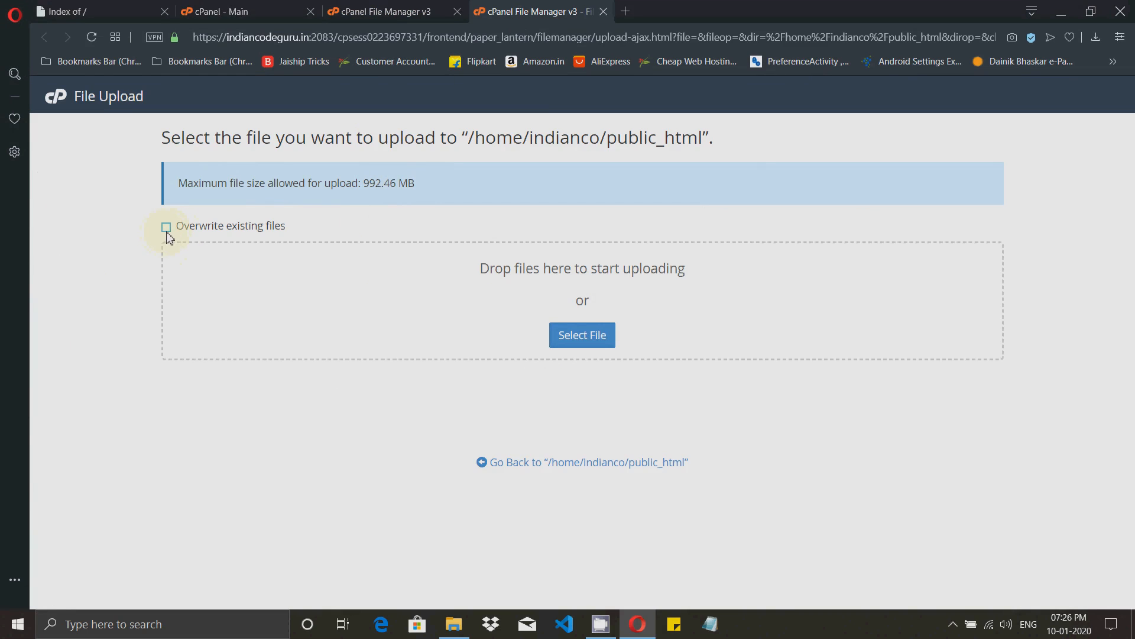
left_click(586, 343)
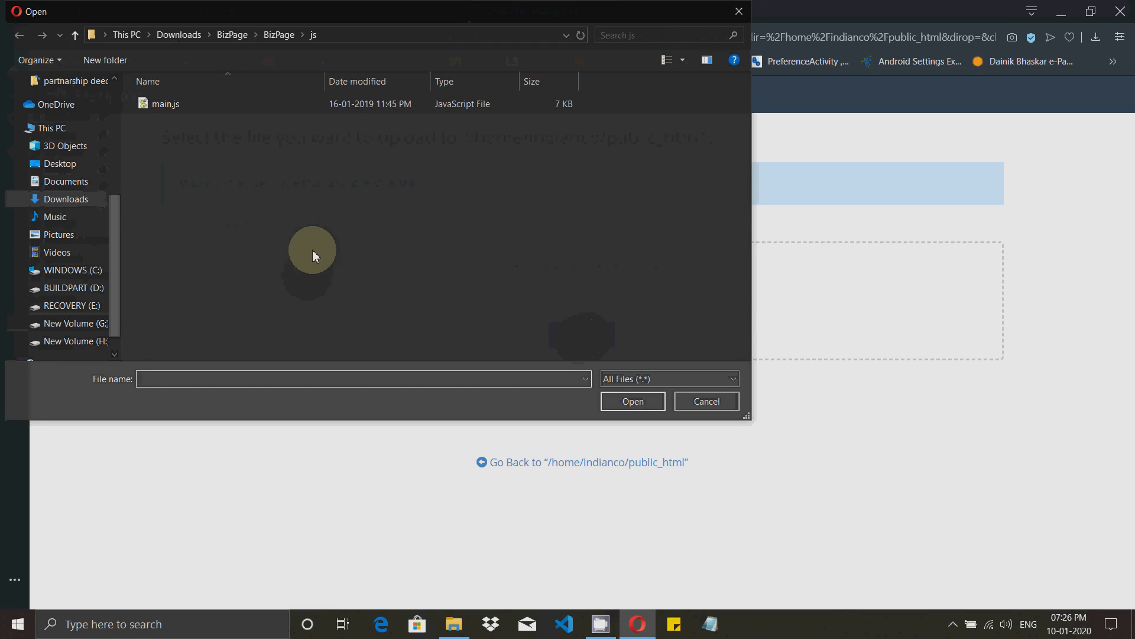
left_click(74, 200)
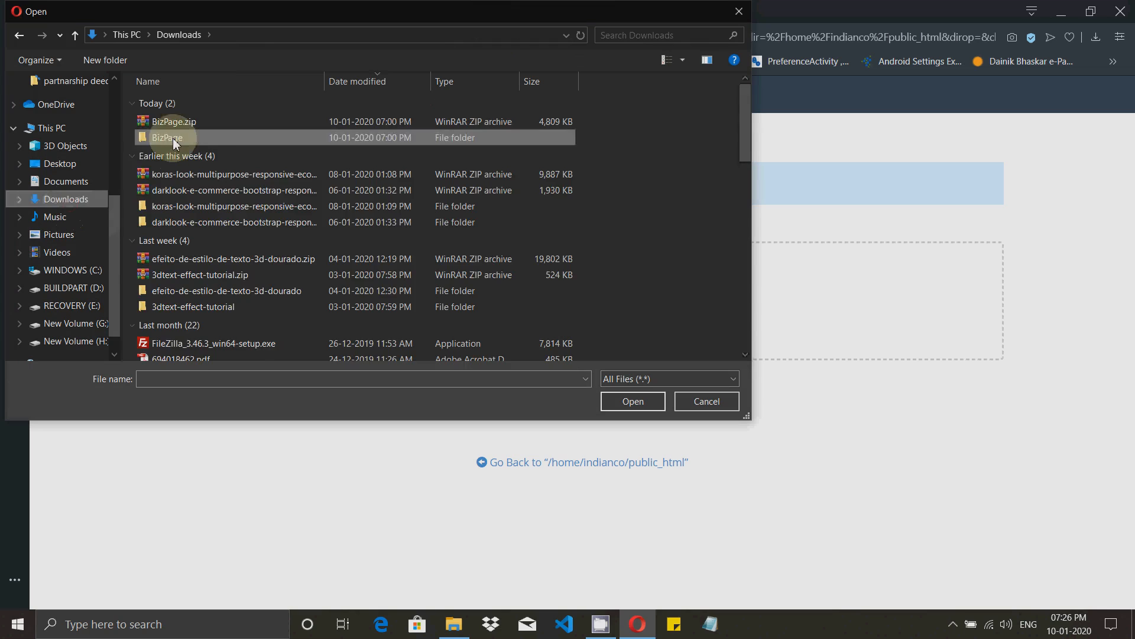
double_click(177, 139)
double_click(197, 113)
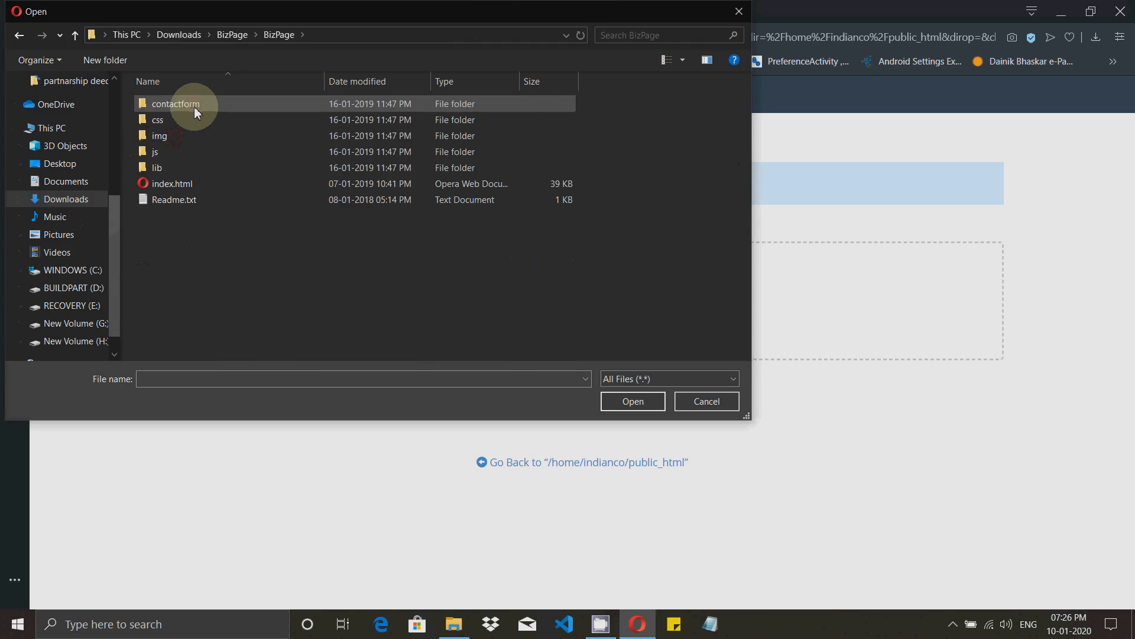
left_click(180, 183)
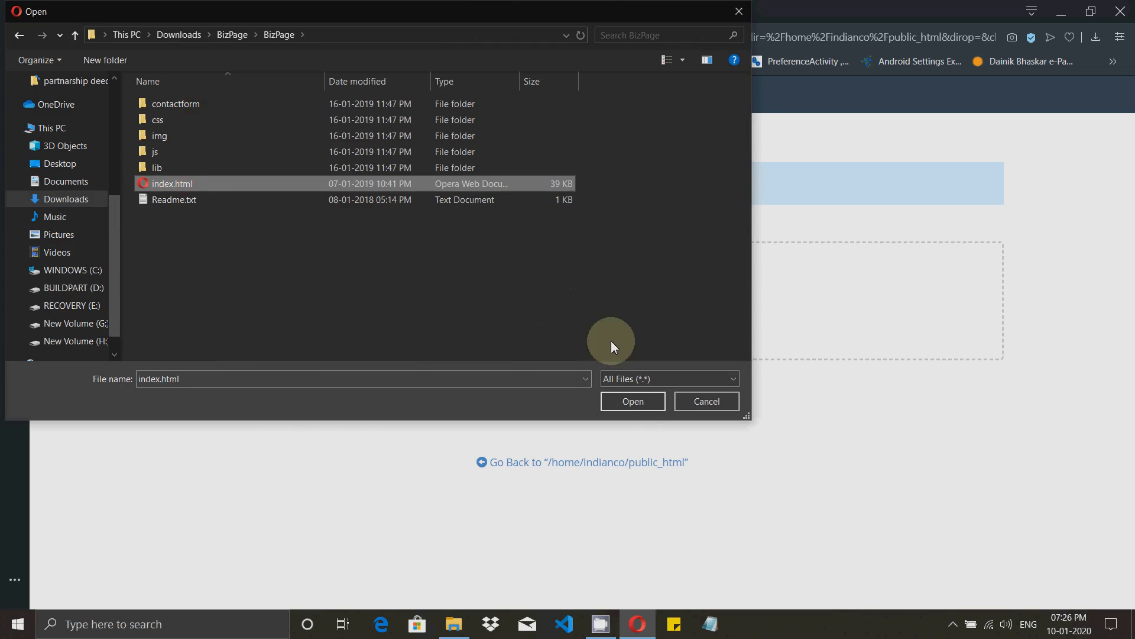
left_click(633, 401)
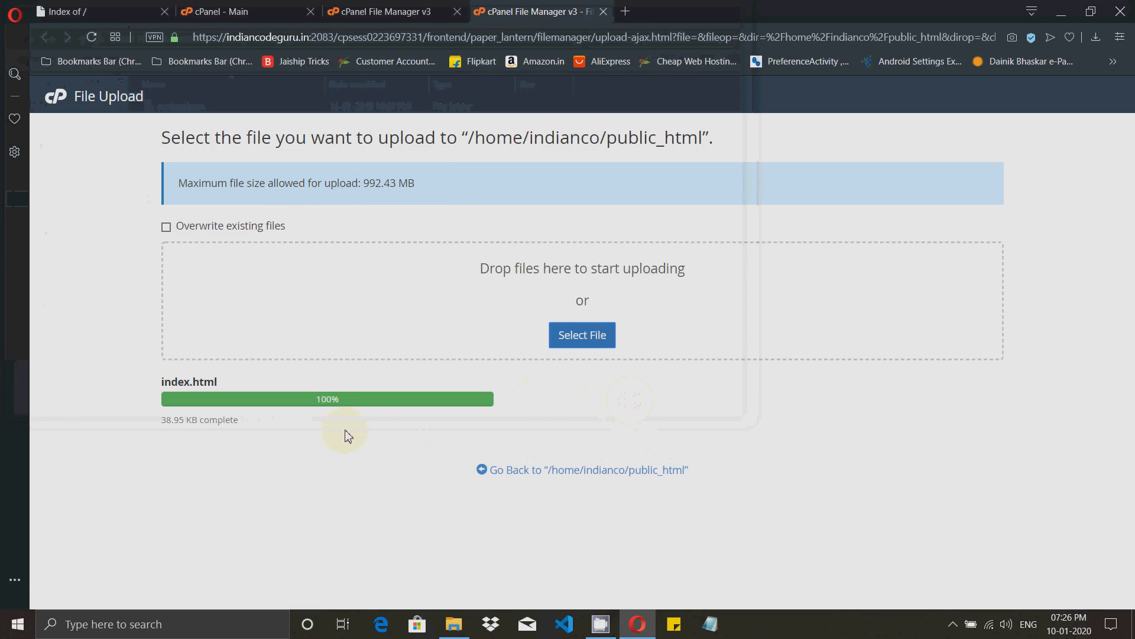
left_click(387, 7)
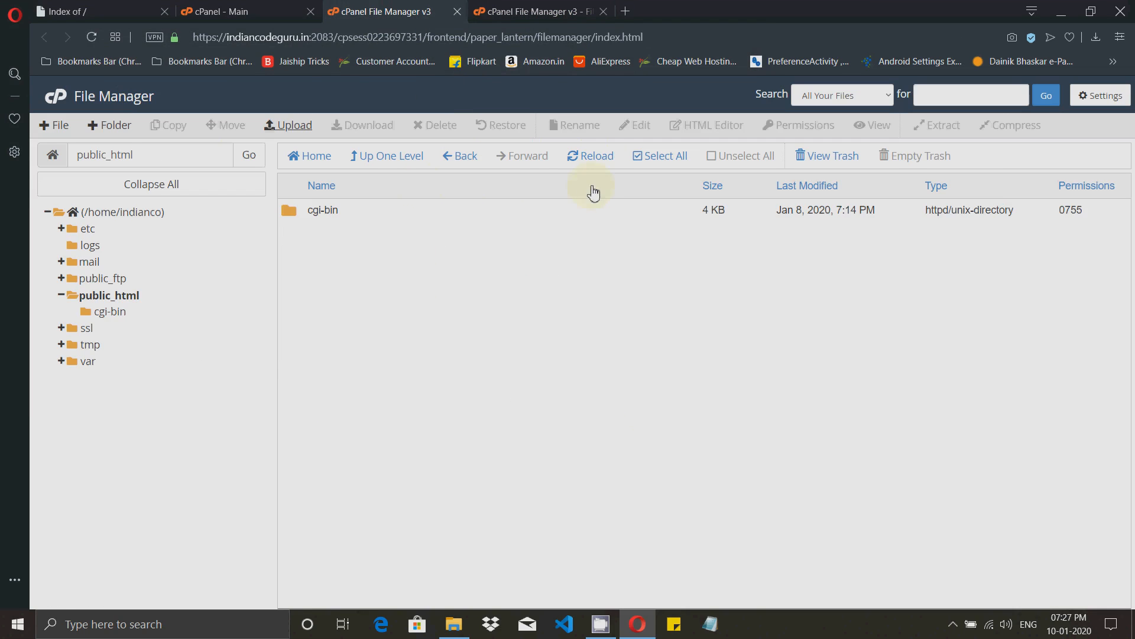
left_click(607, 158)
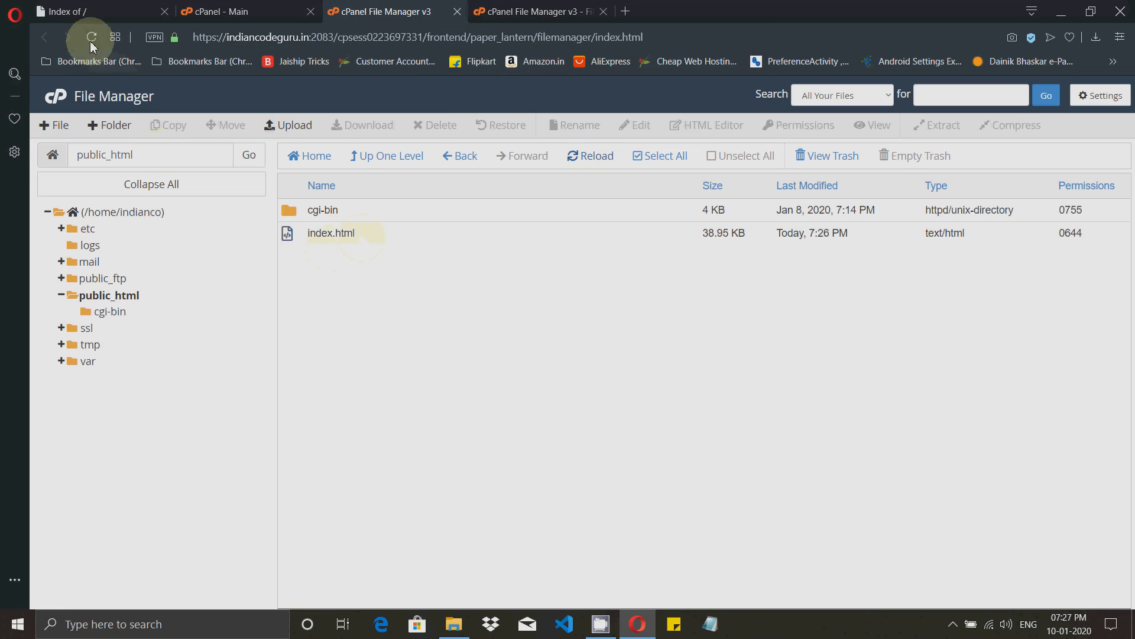
Reload indiancodeguru.in and examine how the uploaded page's styling, images and sections render.
left_click(90, 13)
left_click(133, 37)
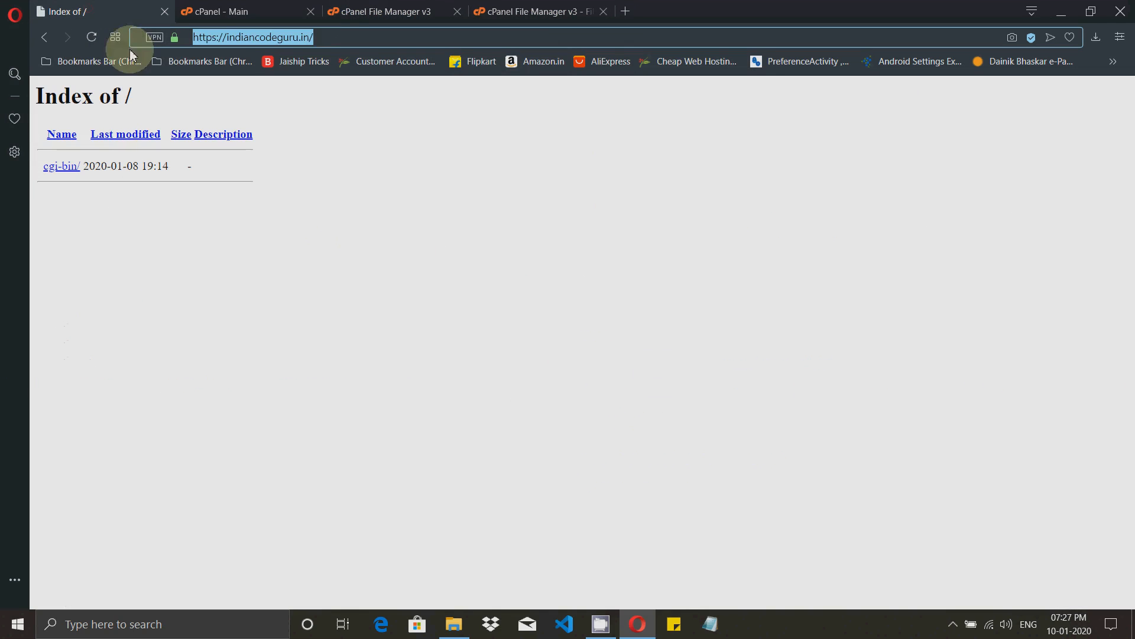
left_click(341, 40)
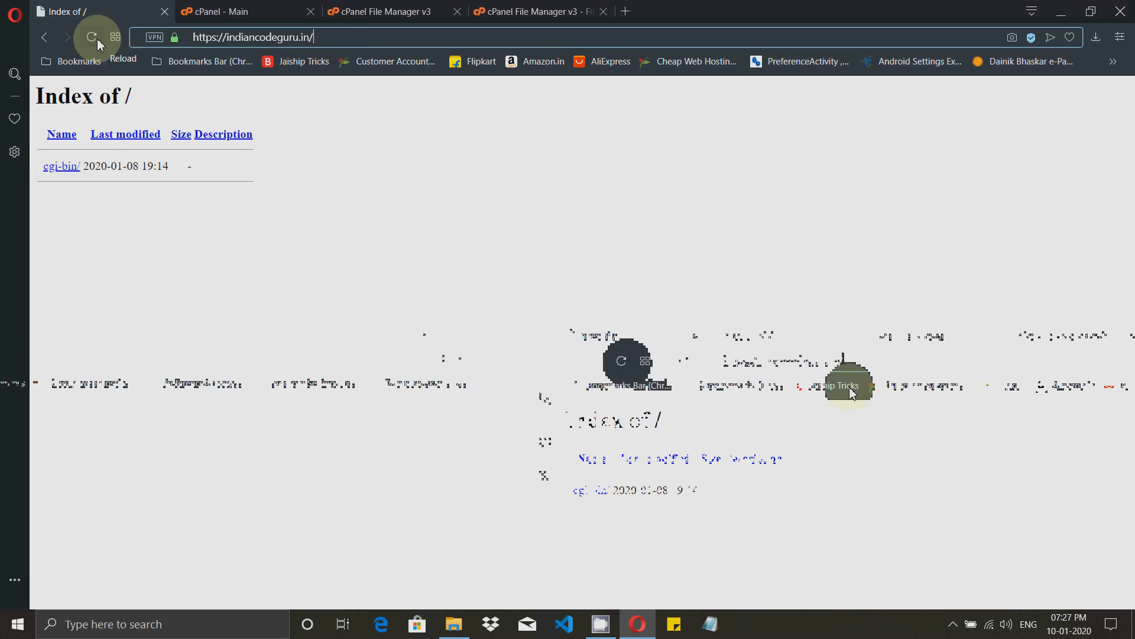
key("Return")
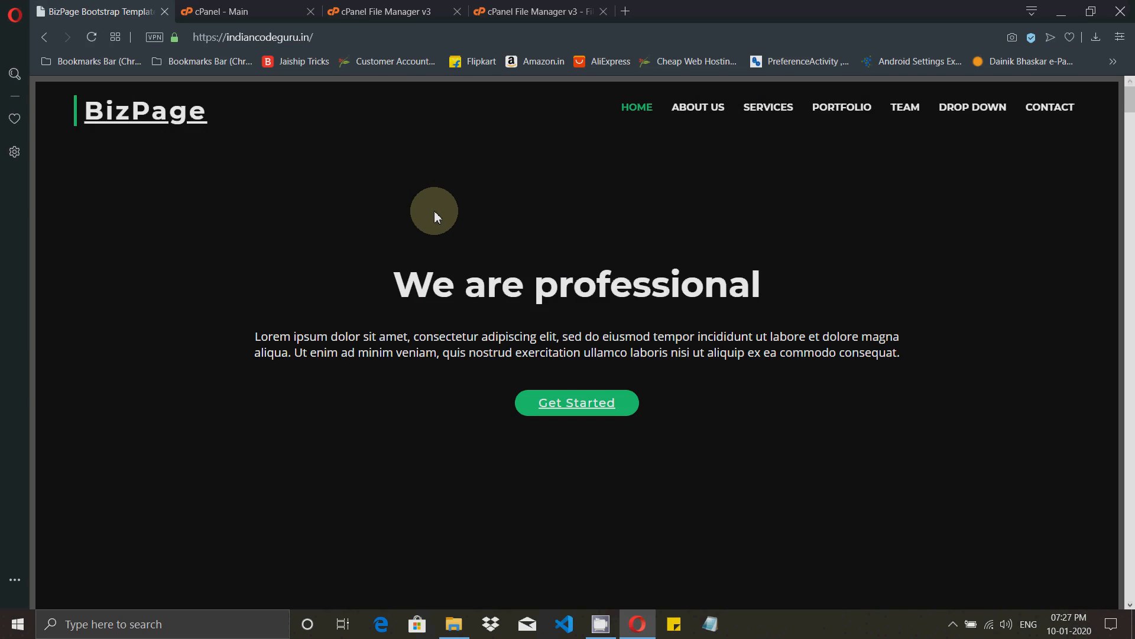
key("F5")
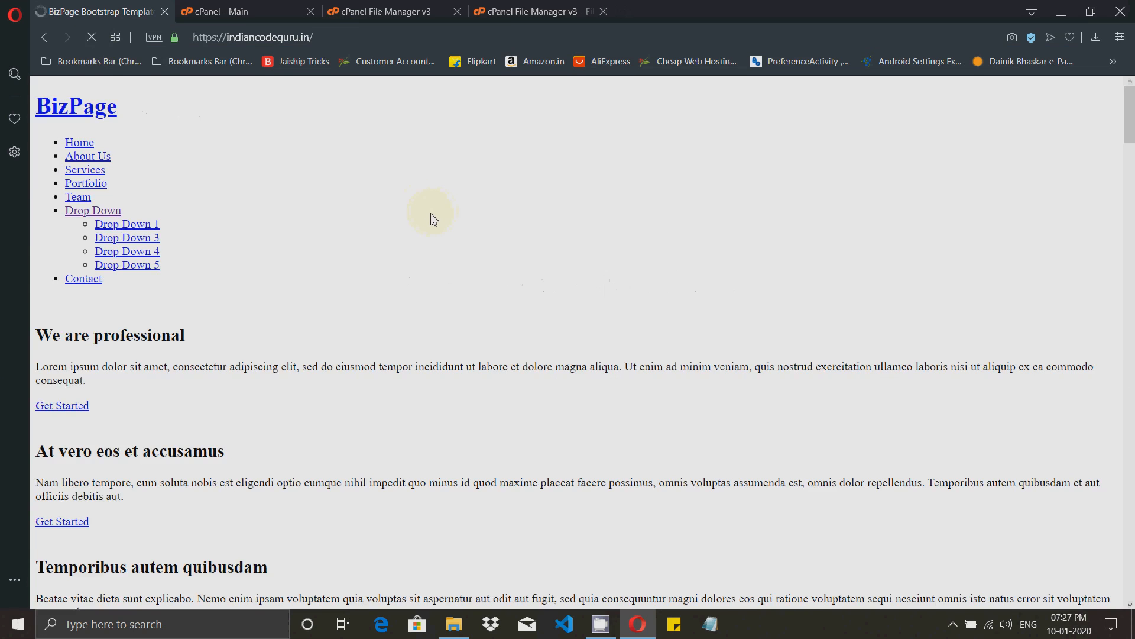
scroll(433, 220, "down", 20)
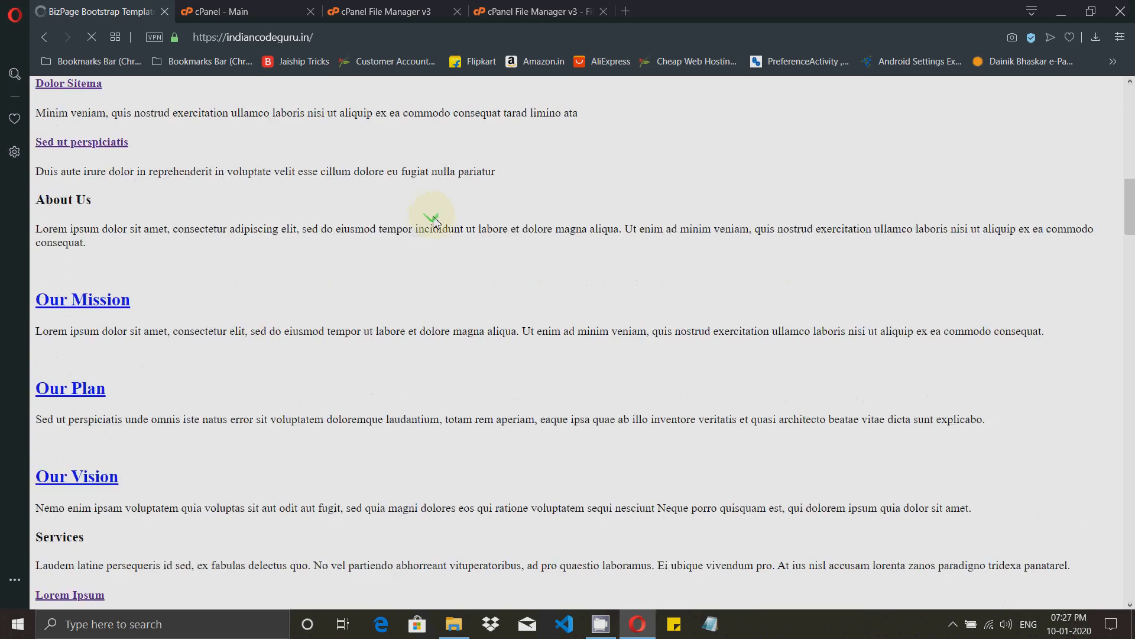
scroll(434, 220, "down", 10)
scroll(434, 221, "up", 15)
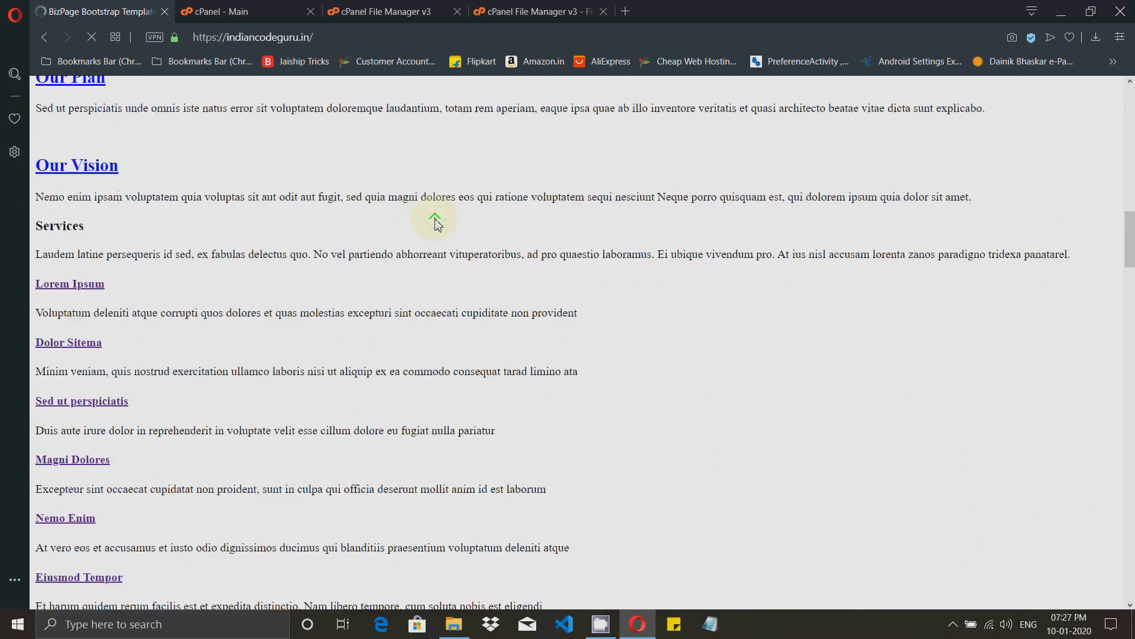
scroll(437, 224, "up", 2)
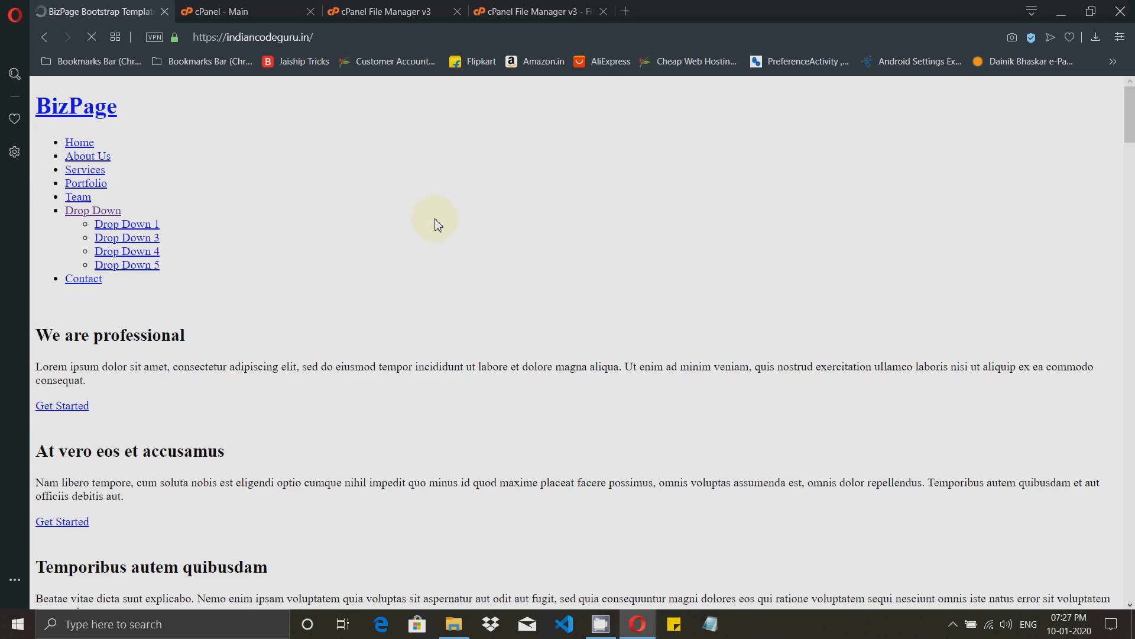
Create css and js folders in public_html, matching the template's local folder structure.
left_click(532, 11)
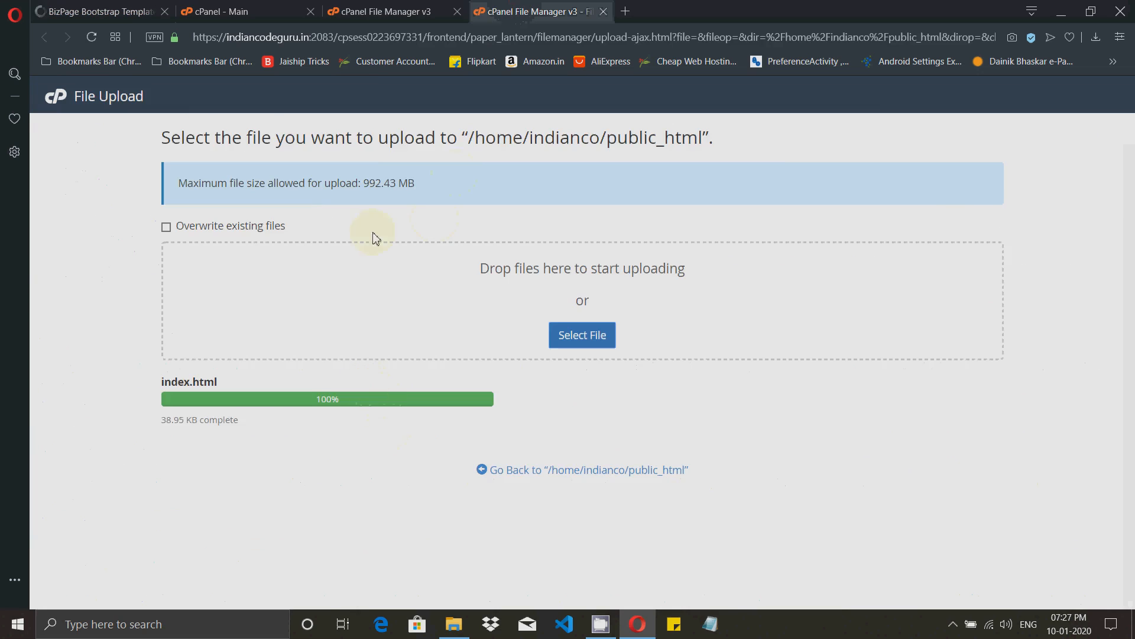
left_click(379, 11)
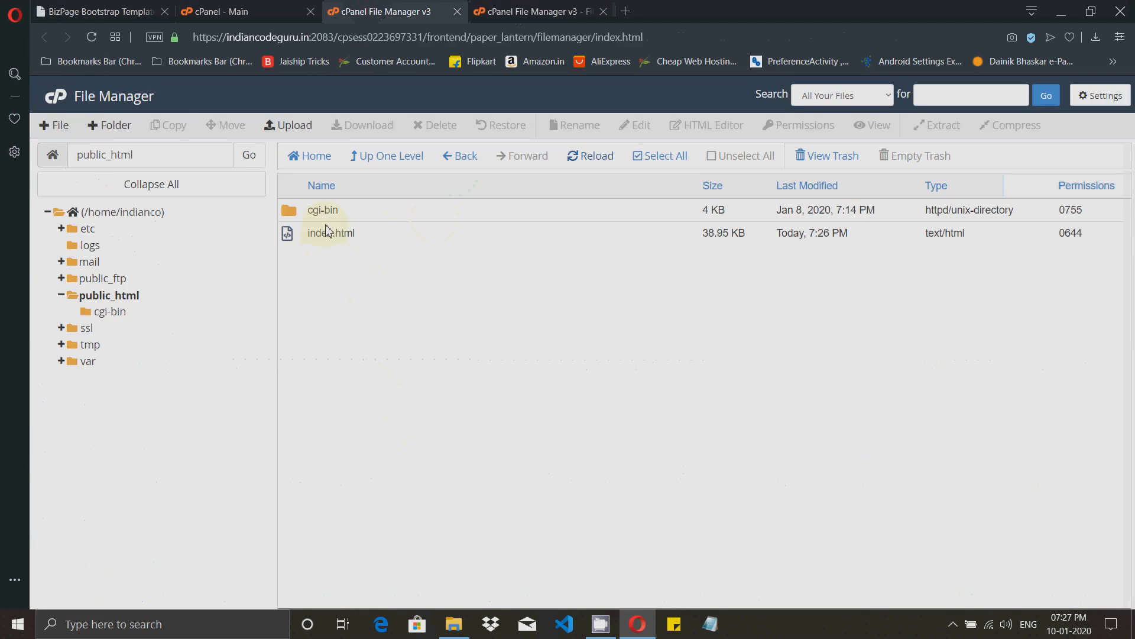
left_click(453, 624)
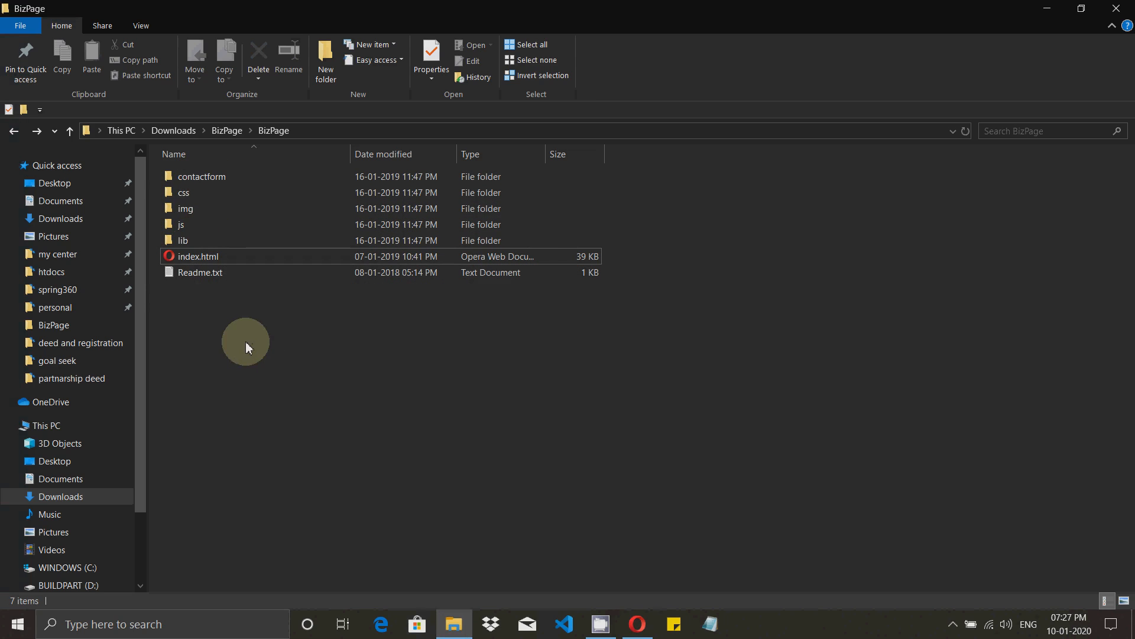
left_click(637, 622)
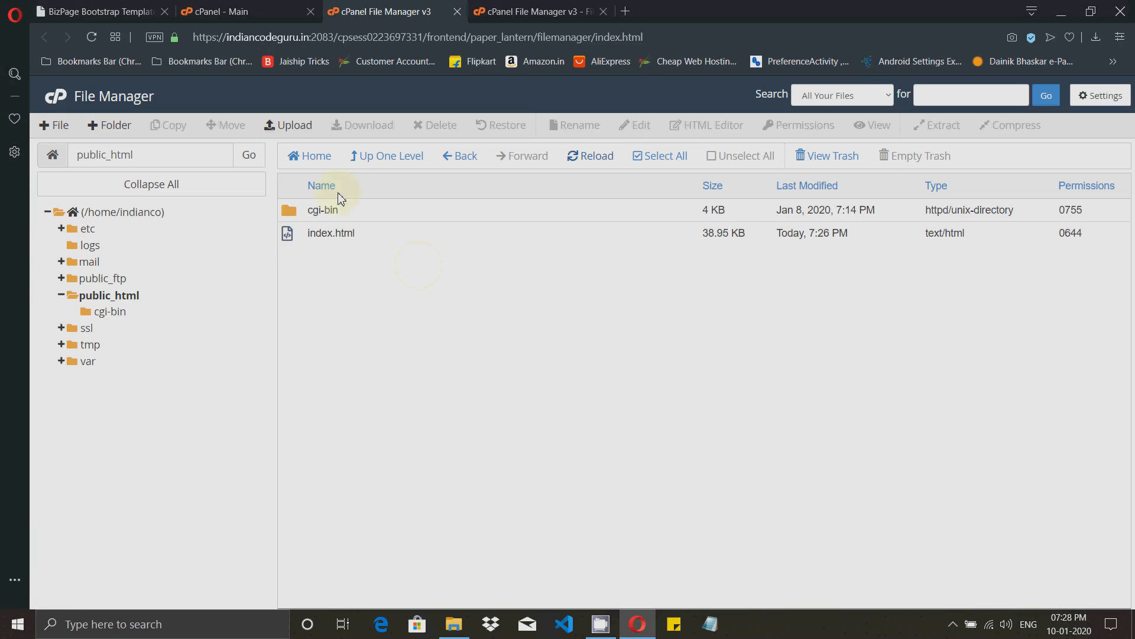
left_click(113, 126)
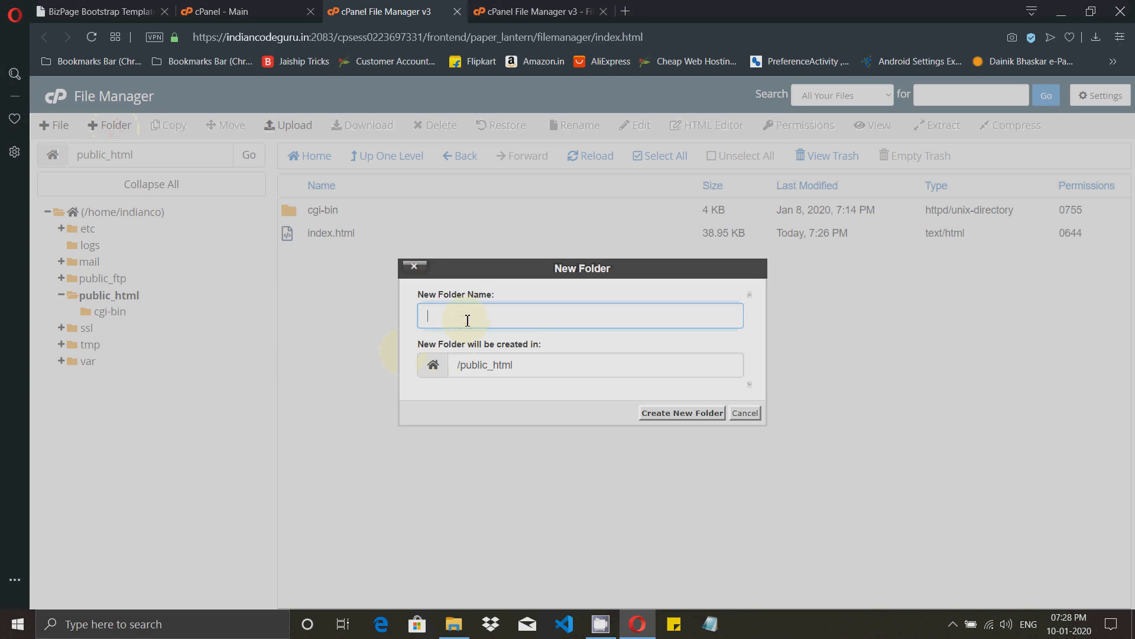
key("Return")
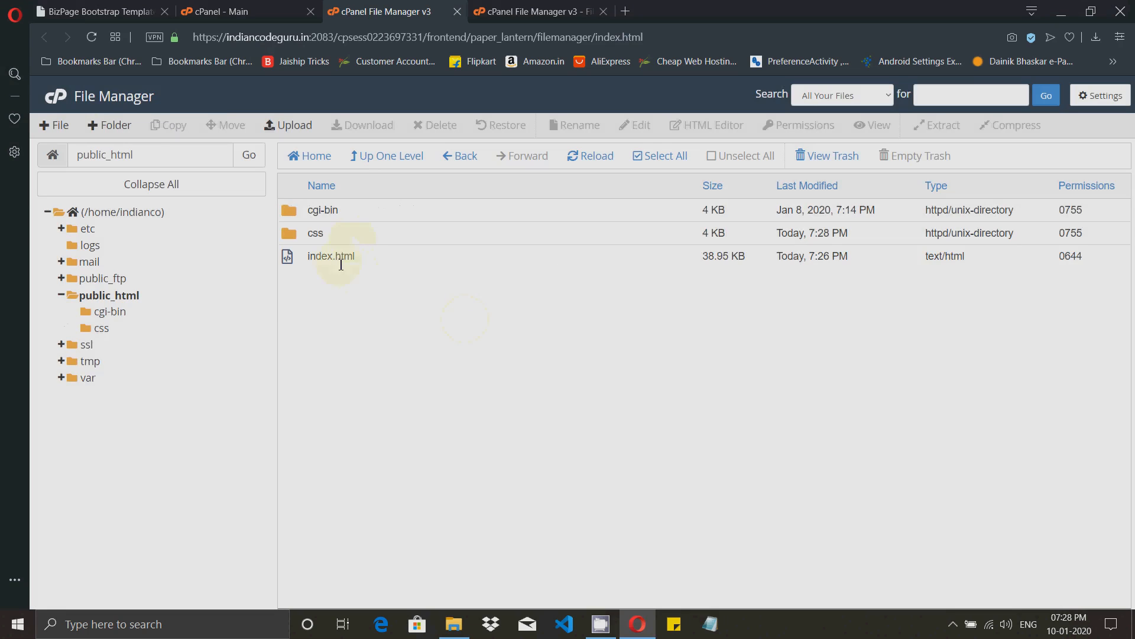
left_click(112, 125)
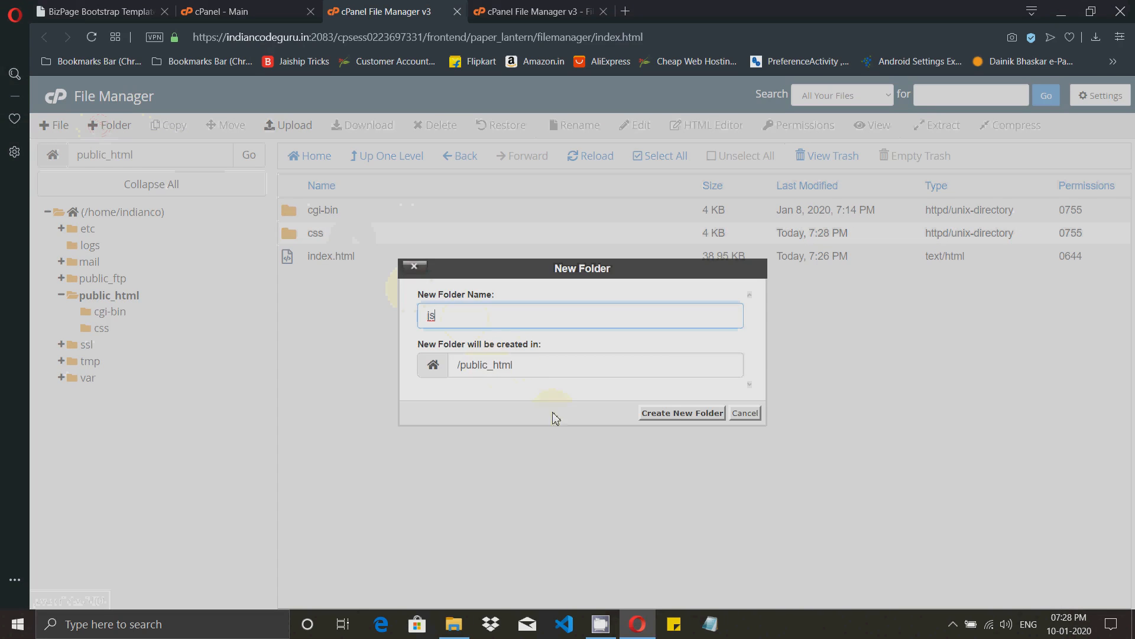
left_click(680, 414)
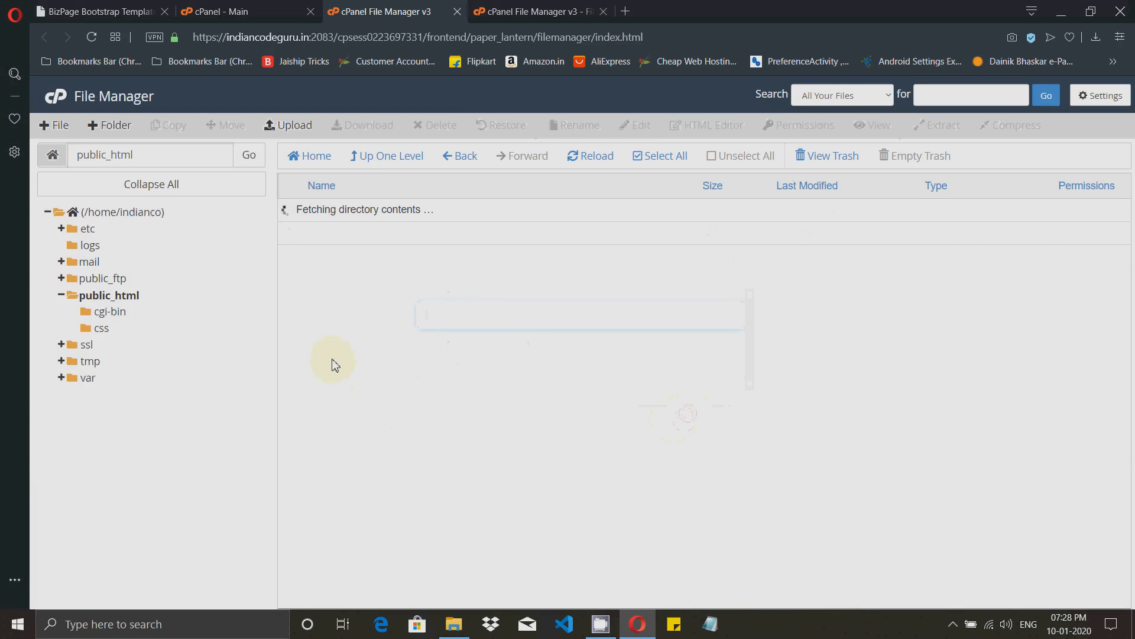
Upload style.css from the template's local css folder into public_html/css and check the refreshed listing before returning to public_html.
left_click(454, 623)
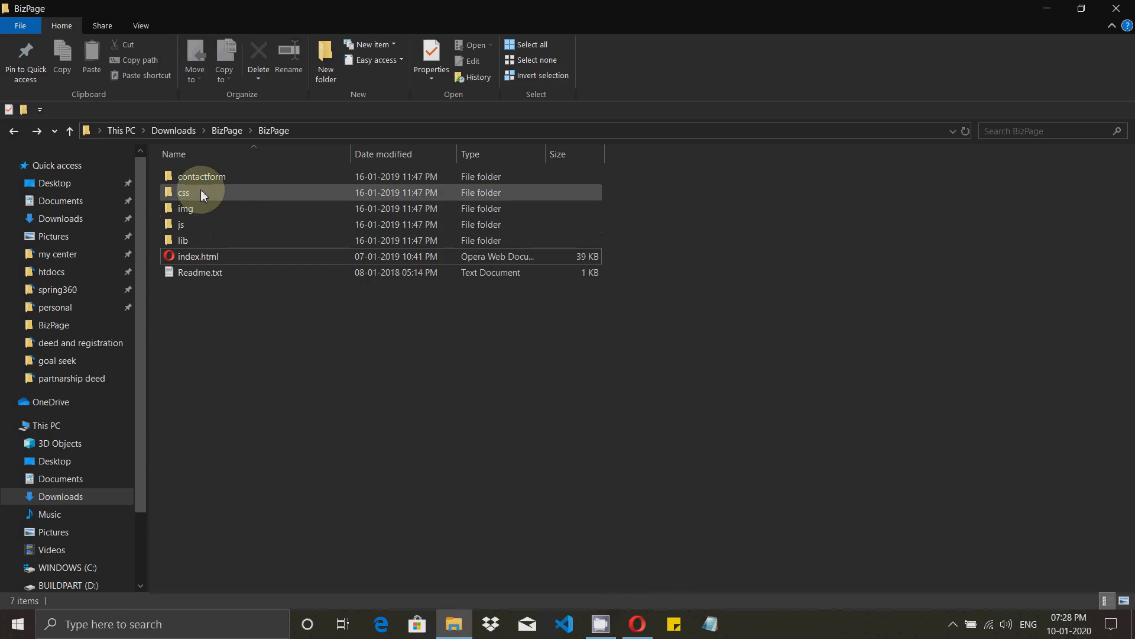
left_click(637, 624)
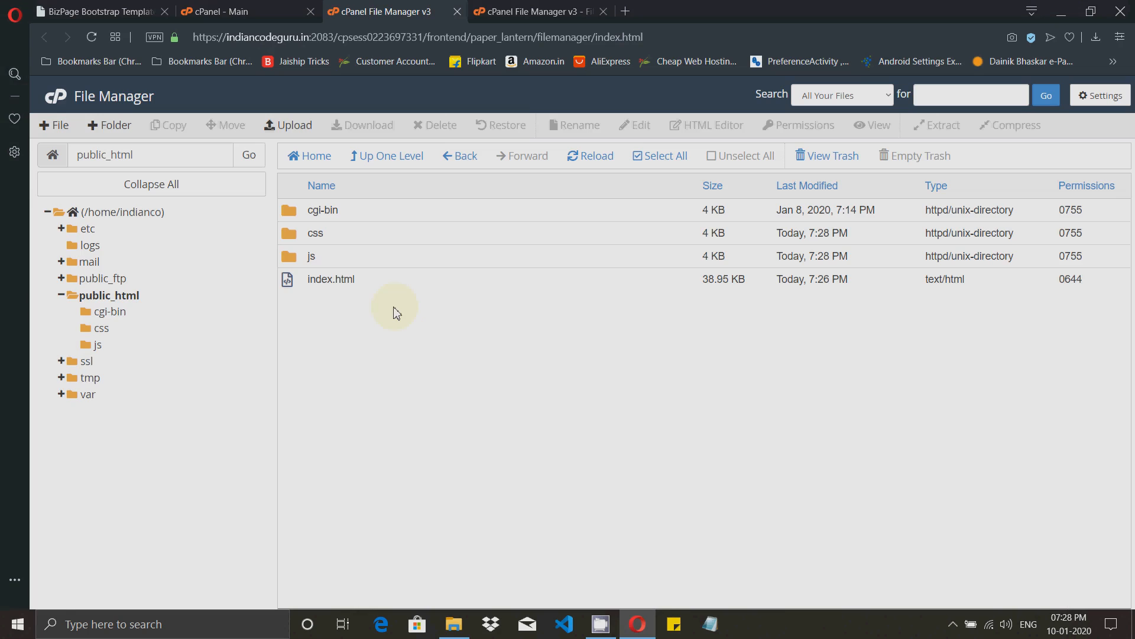
double_click(292, 237)
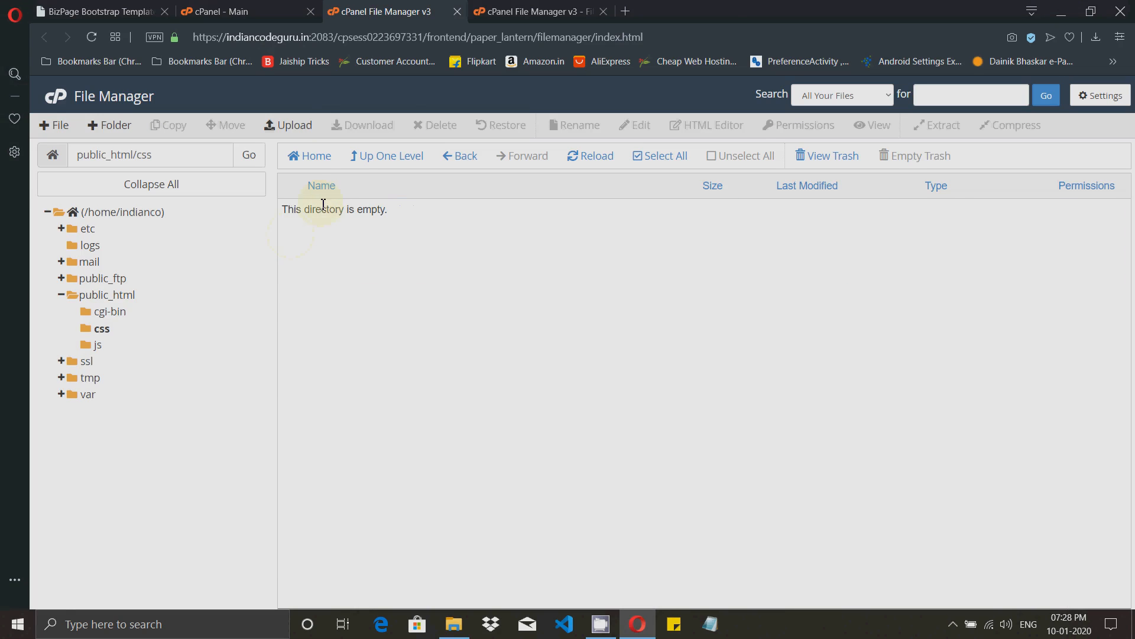
left_click(296, 127)
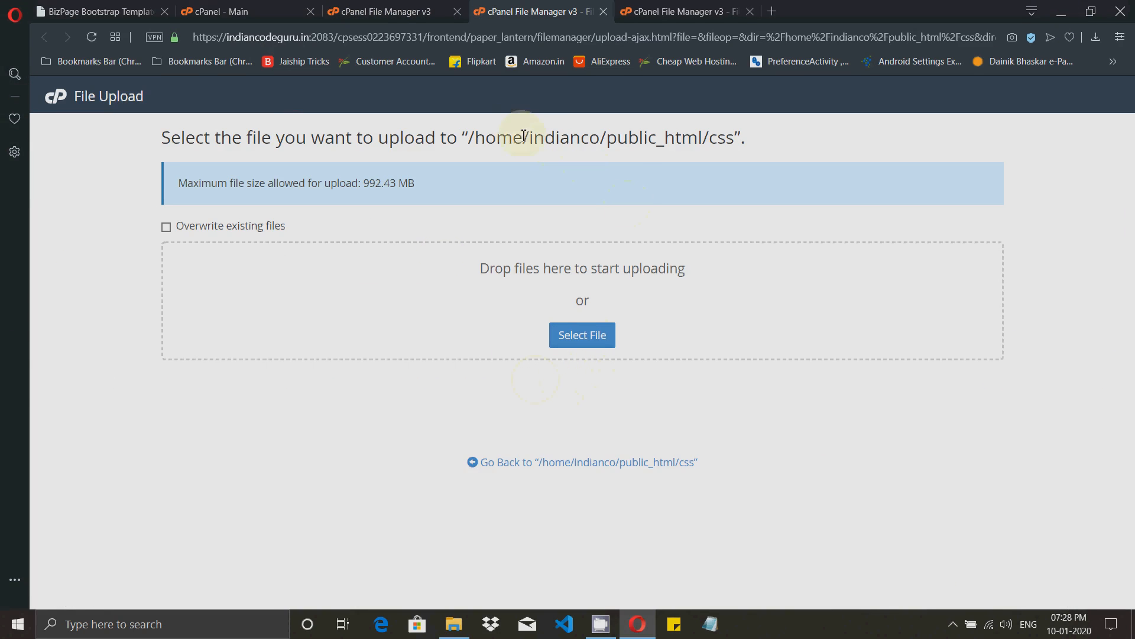
left_click_drag(616, 137, 735, 132)
left_click(587, 336)
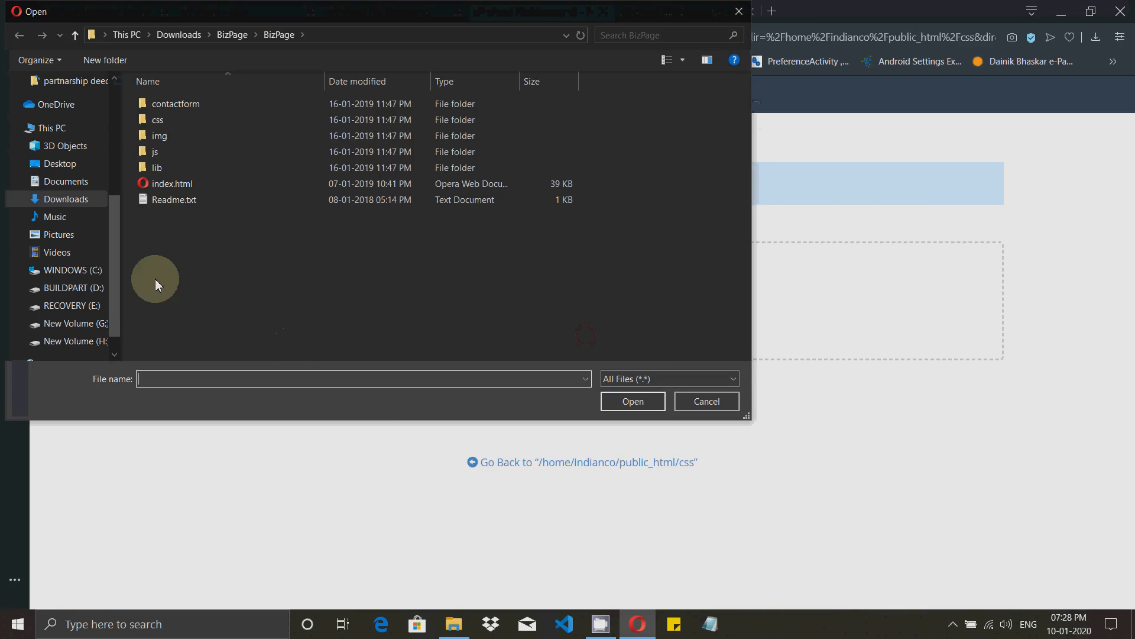
double_click(157, 119)
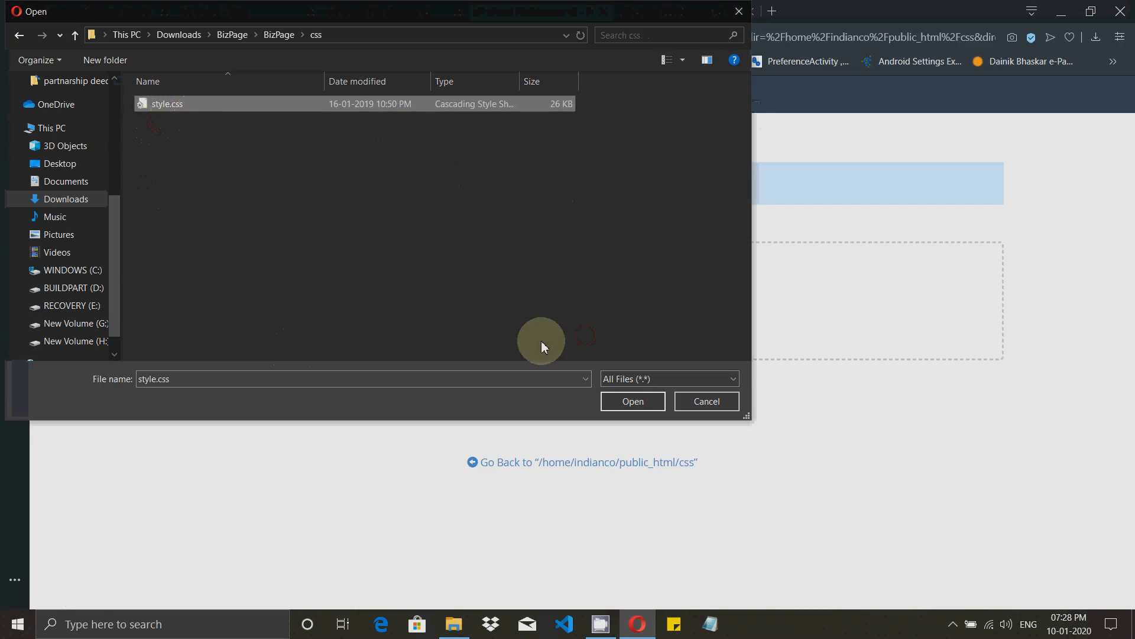
left_click(630, 401)
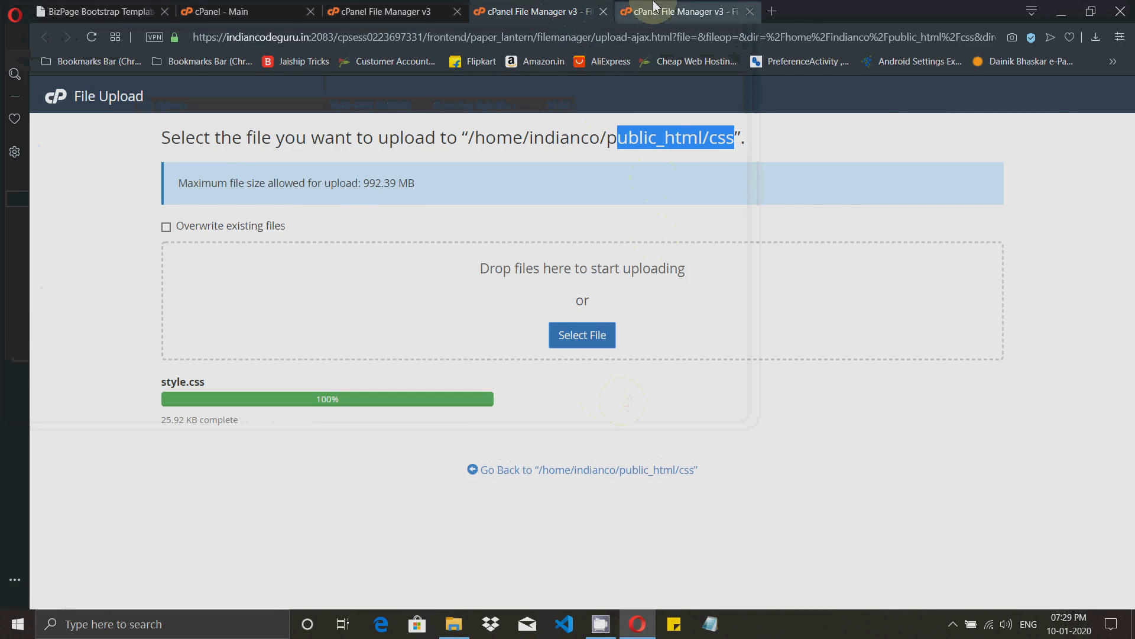
left_click(379, 7)
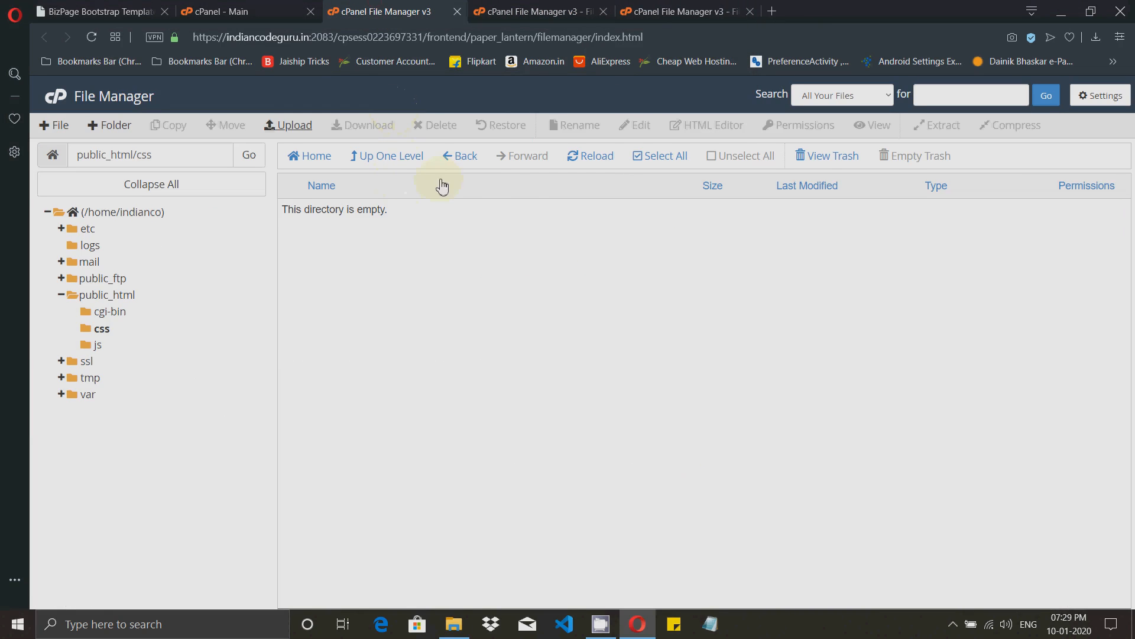
left_click(584, 157)
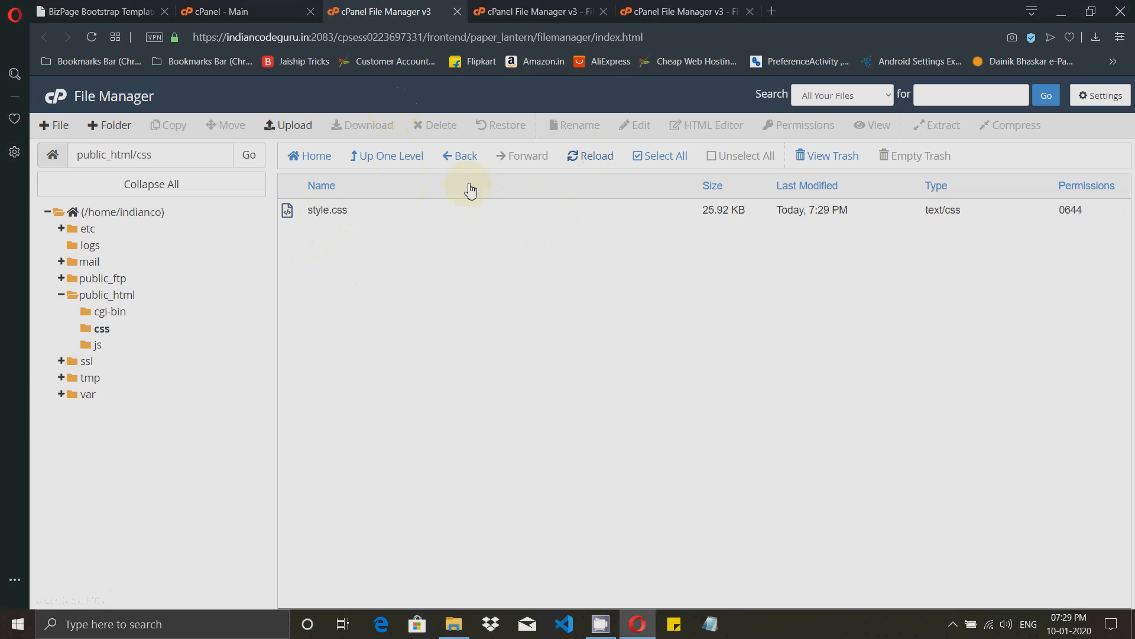
left_click(391, 157)
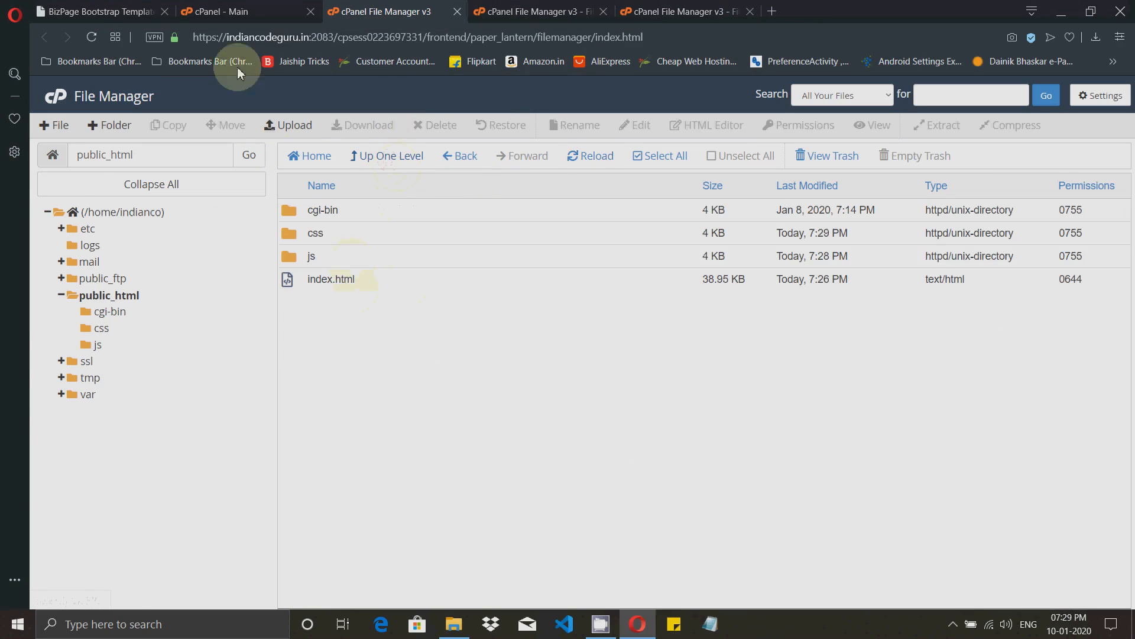
Reload indiancodeguru.in and examine how the page's header, banner and sections render with the uploaded stylesheet.
left_click(93, 11)
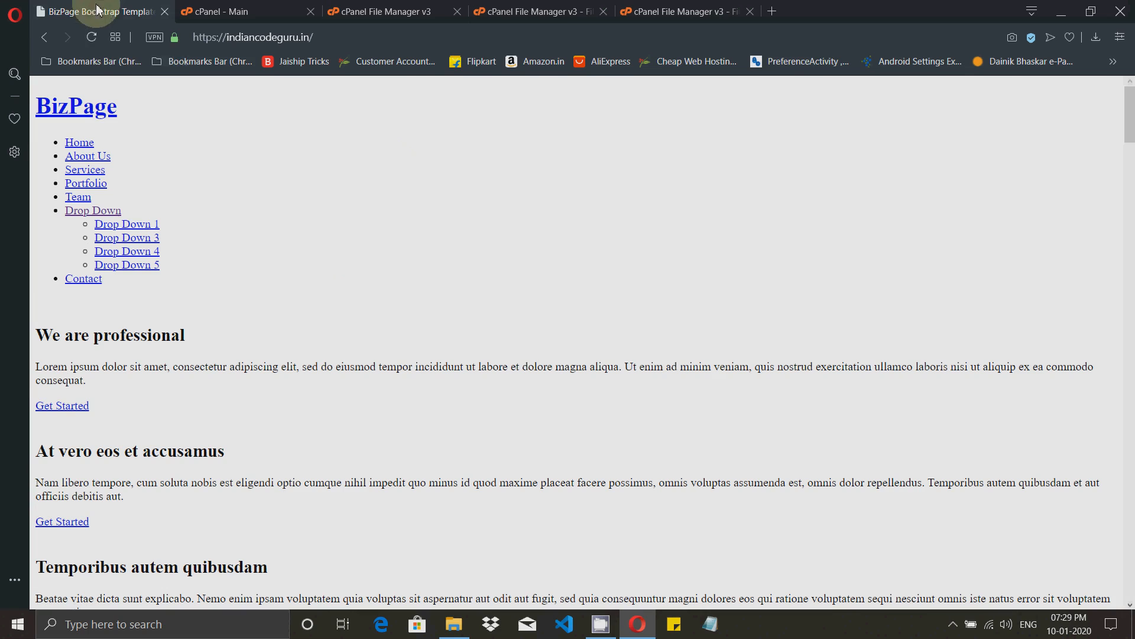
left_click(93, 38)
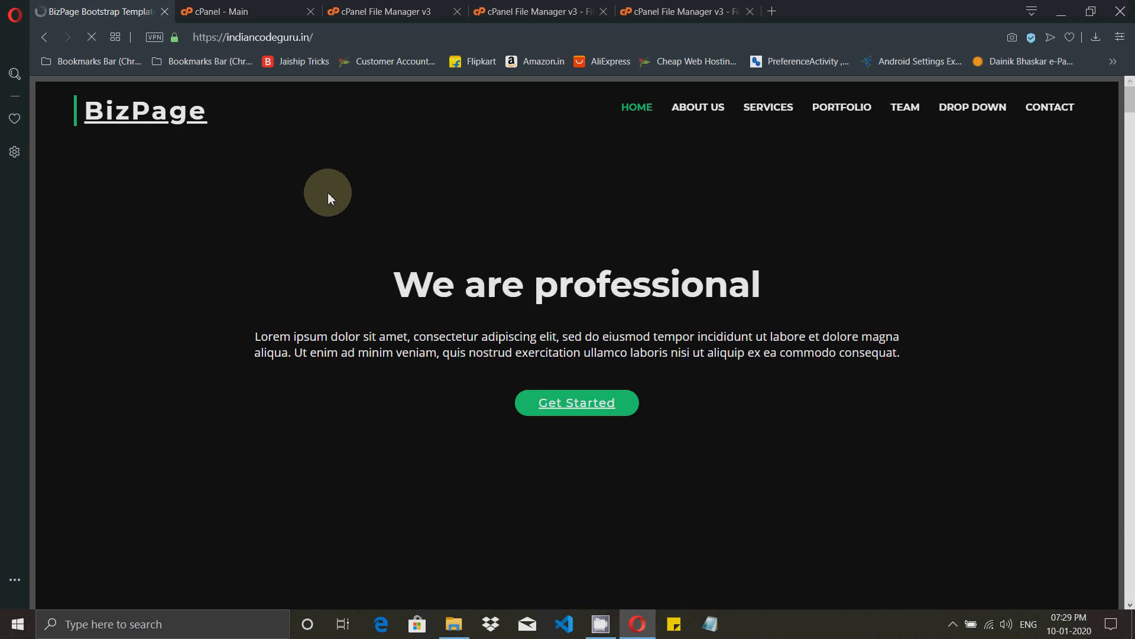
scroll(328, 193, "down", 5)
scroll(336, 203, "up", 5)
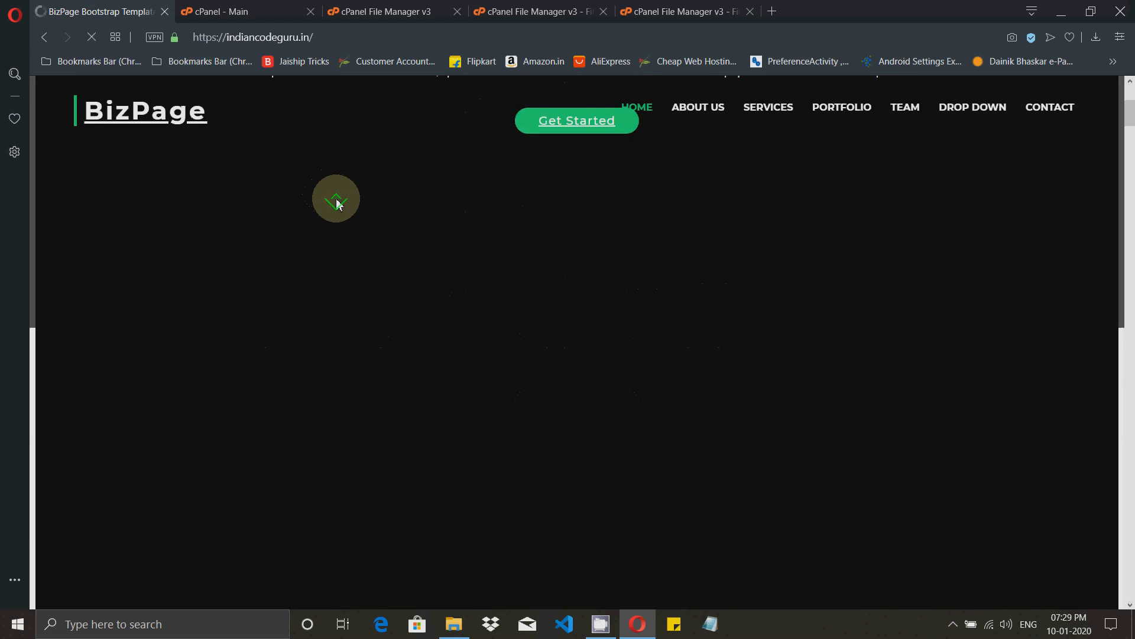
scroll(336, 202, "down", 5)
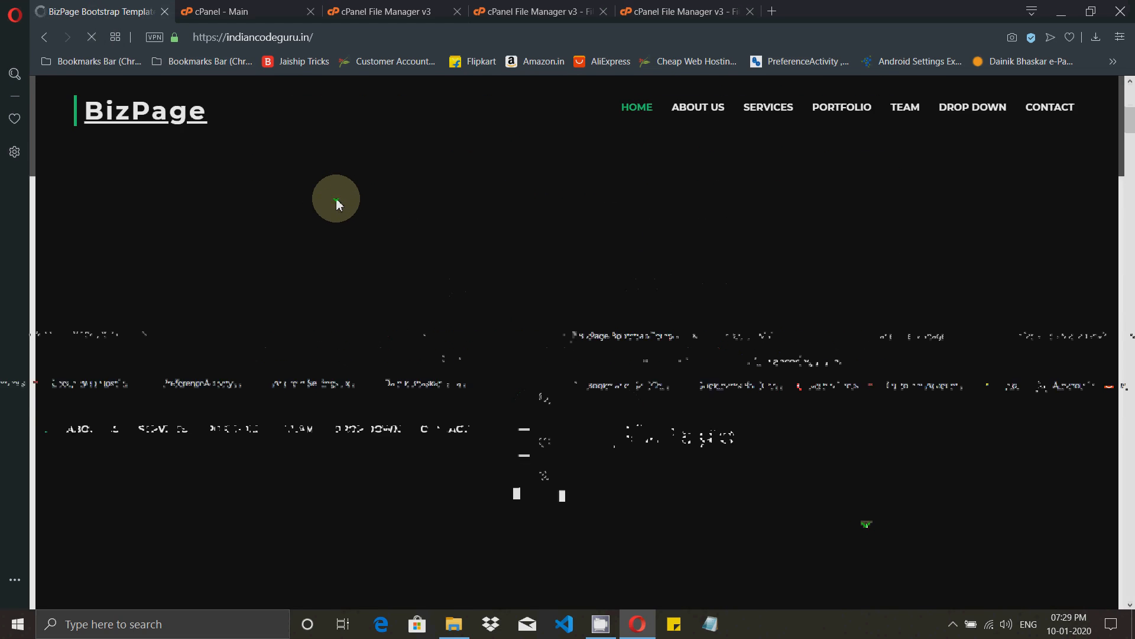
scroll(336, 204, "up", 5)
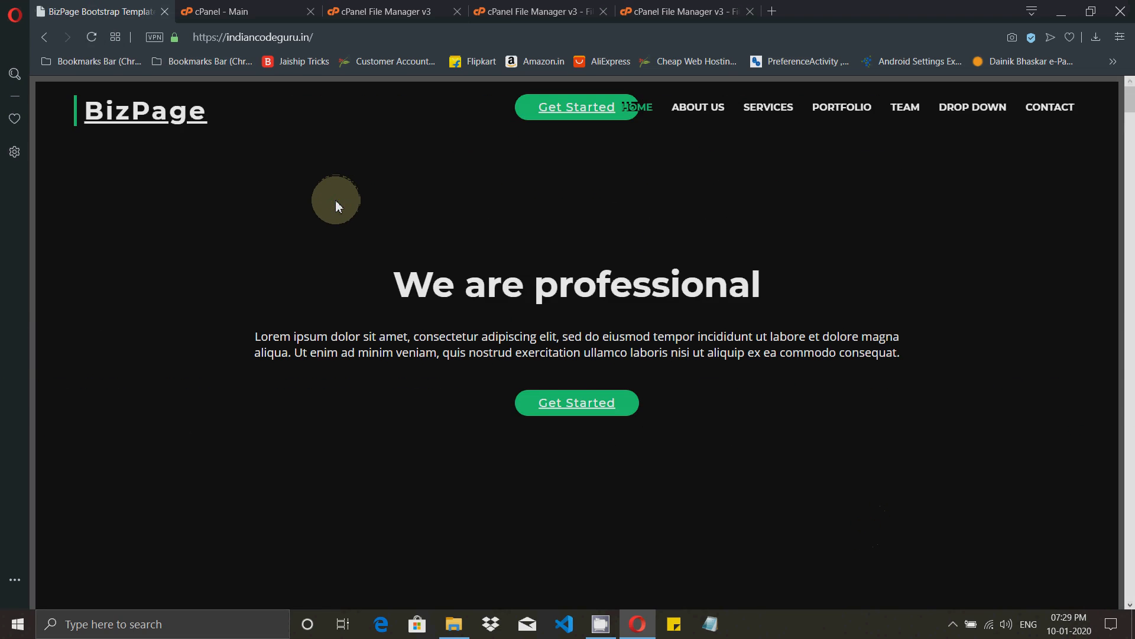
scroll(336, 201, "down", 6)
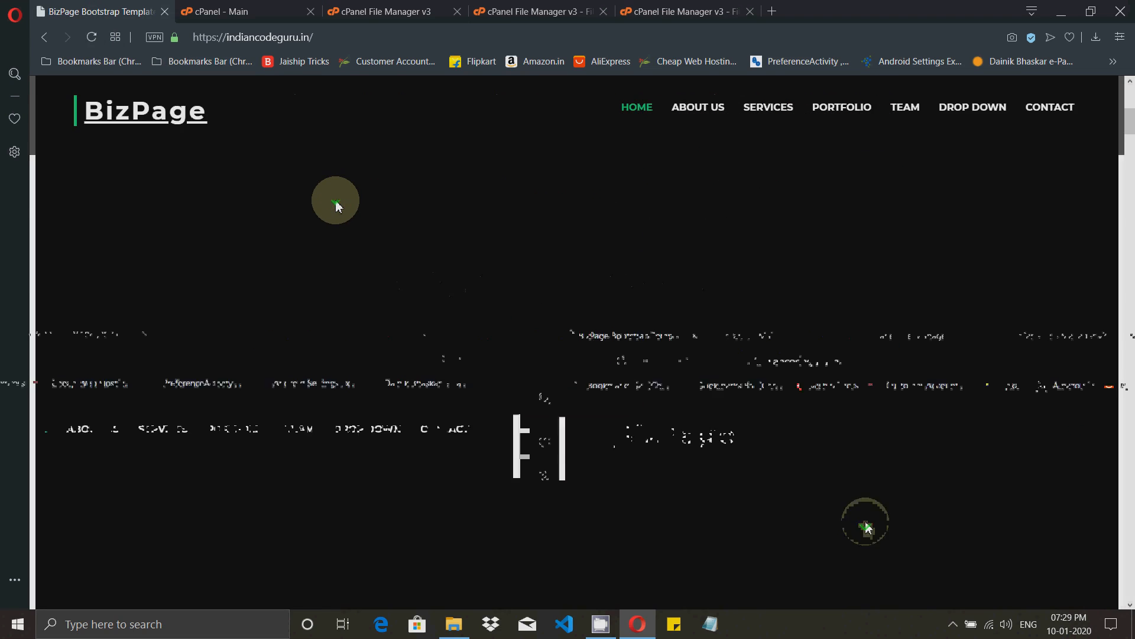
scroll(335, 199, "up", 5)
scroll(336, 201, "up", 1)
Close both finished File Upload pages and select index.html in File Manager's public_html listing.
left_click(544, 7)
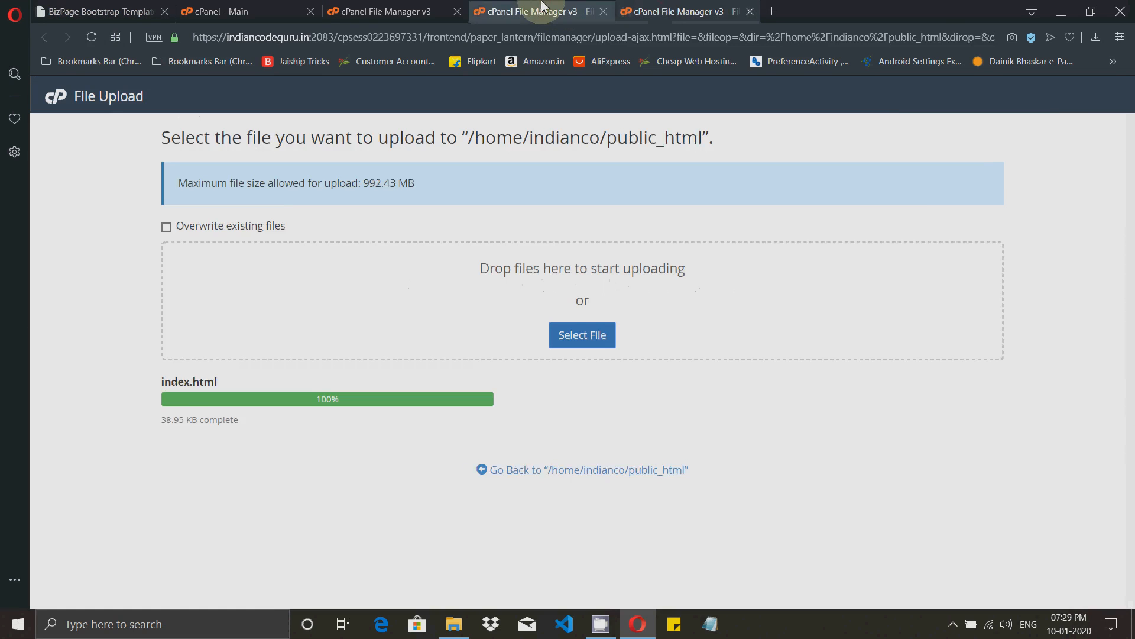
left_click(455, 12)
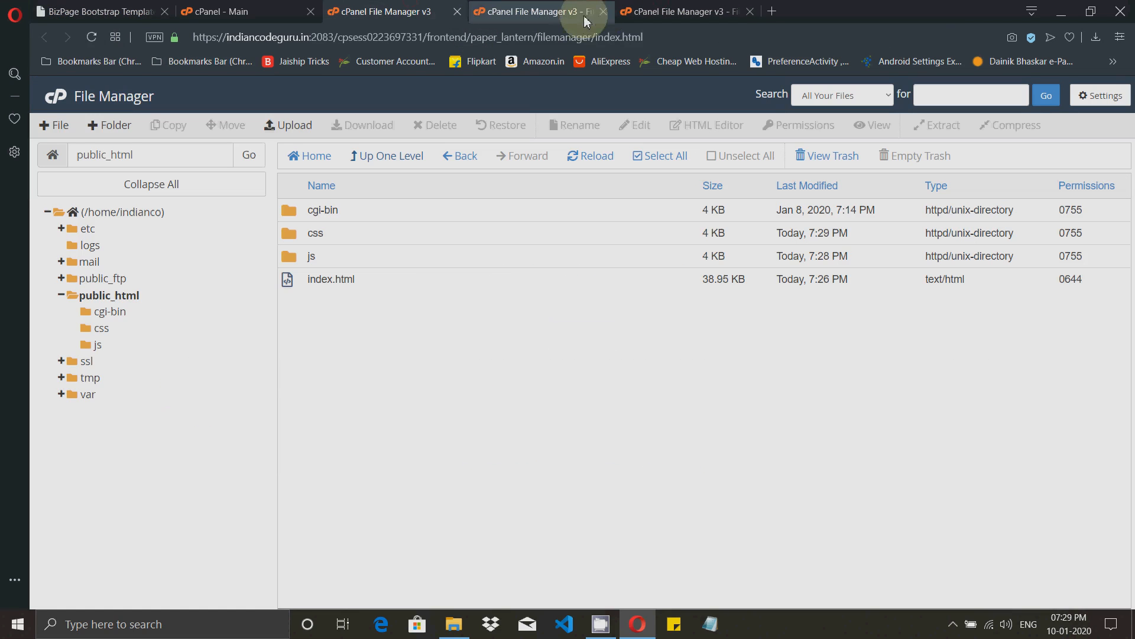
left_click(603, 13)
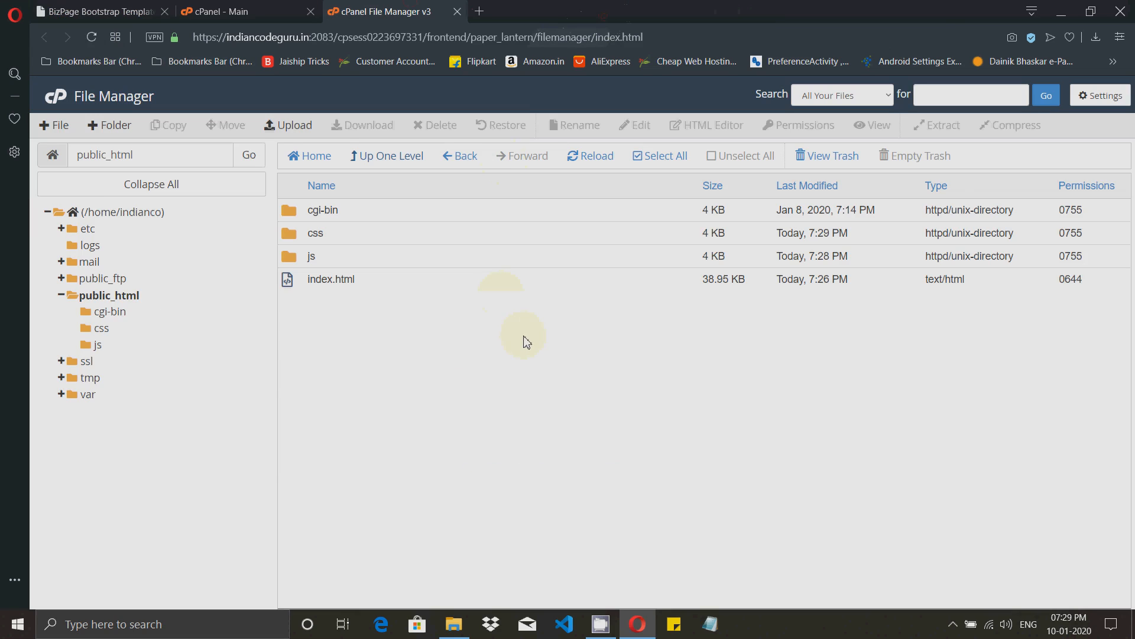
left_click(329, 279)
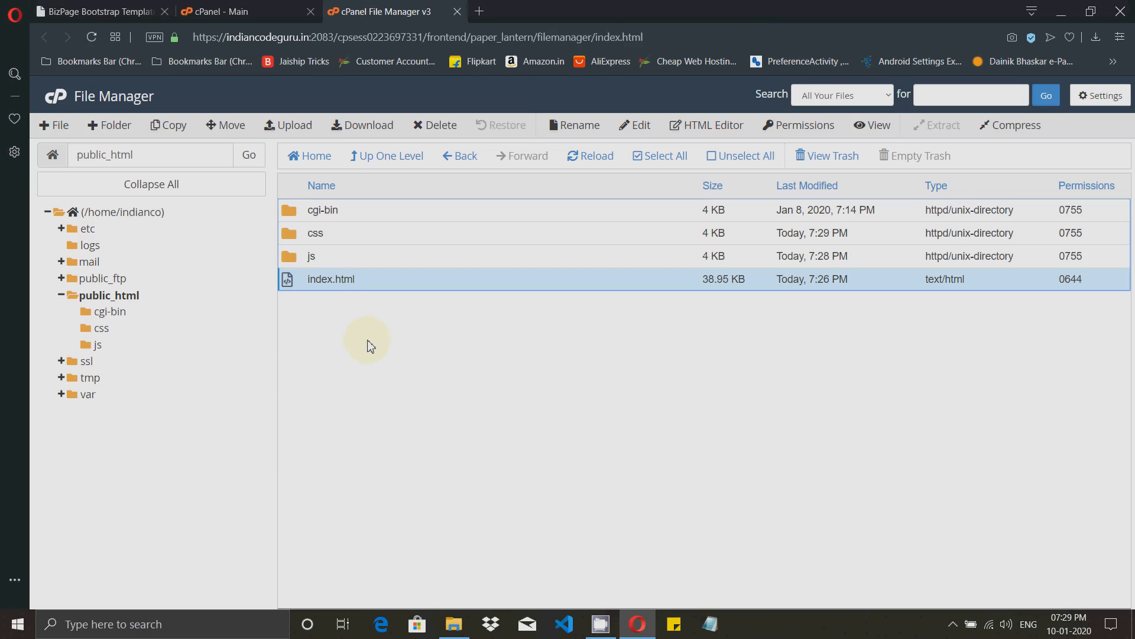
Compress the inner BizPage folder in Downloads > BizPage into a zip archive.
left_click(454, 624)
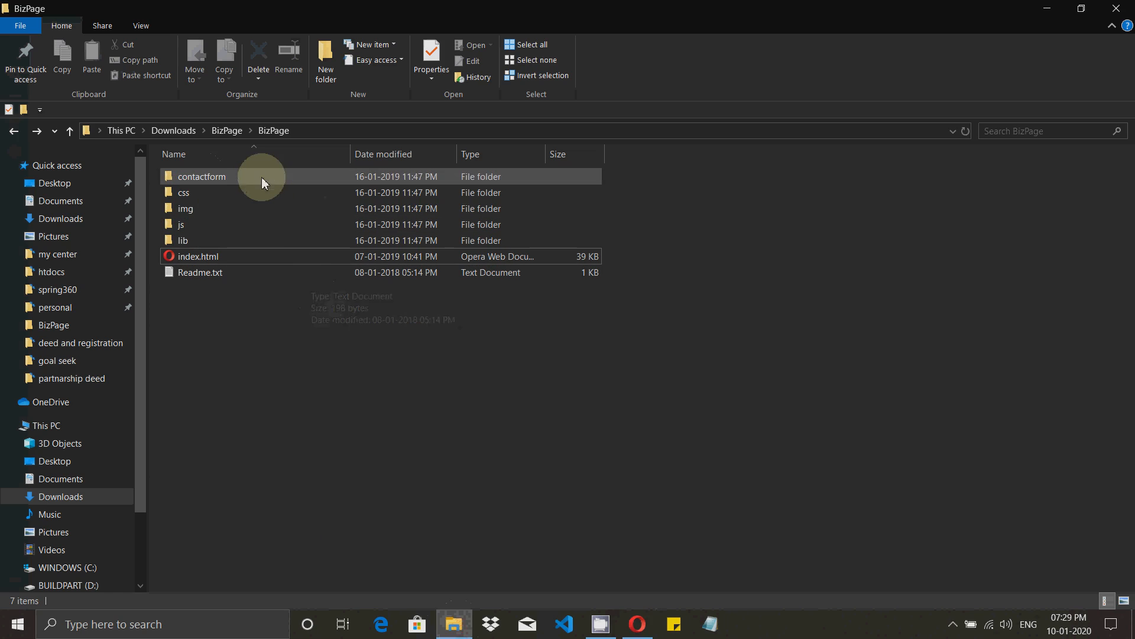
left_click(273, 131)
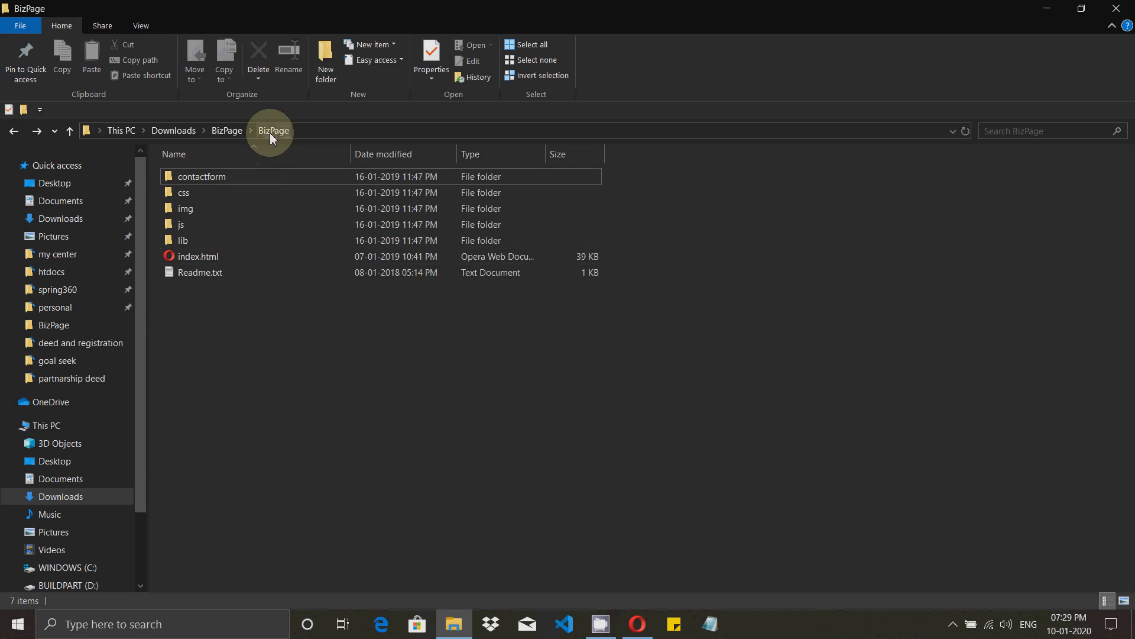
left_click(239, 133)
left_click(196, 181)
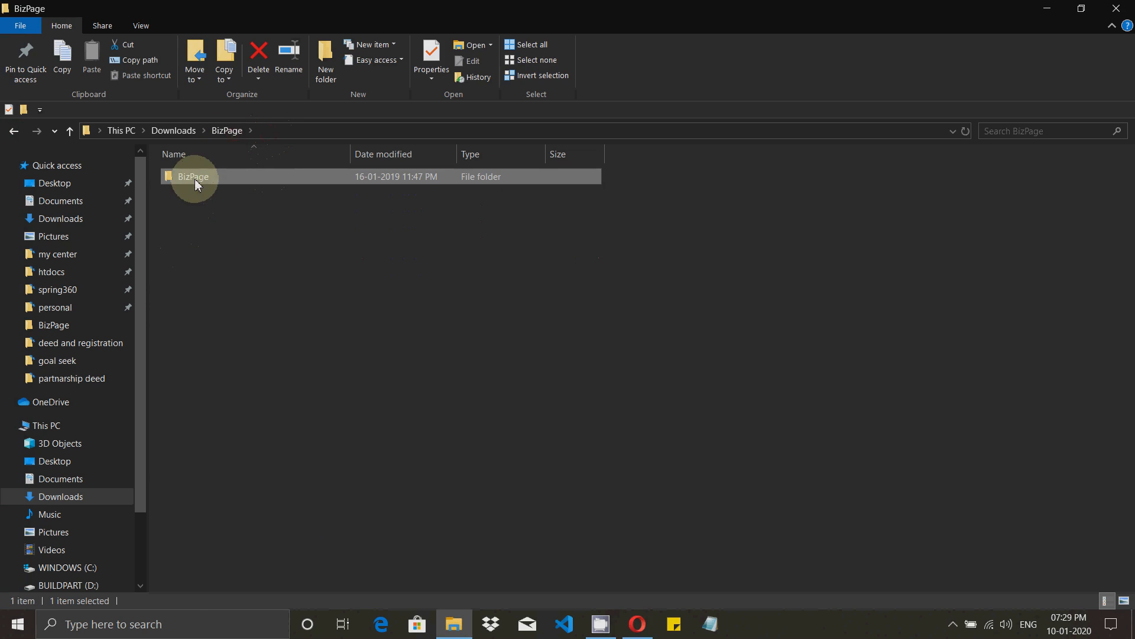
right_click(195, 180)
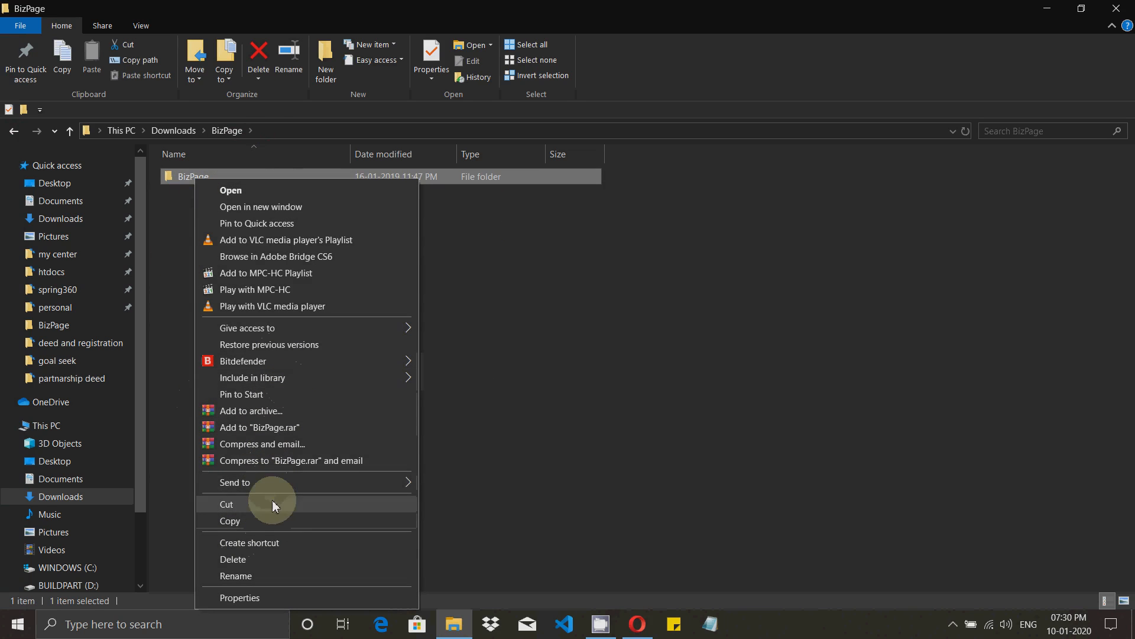
mouse_move(275, 484)
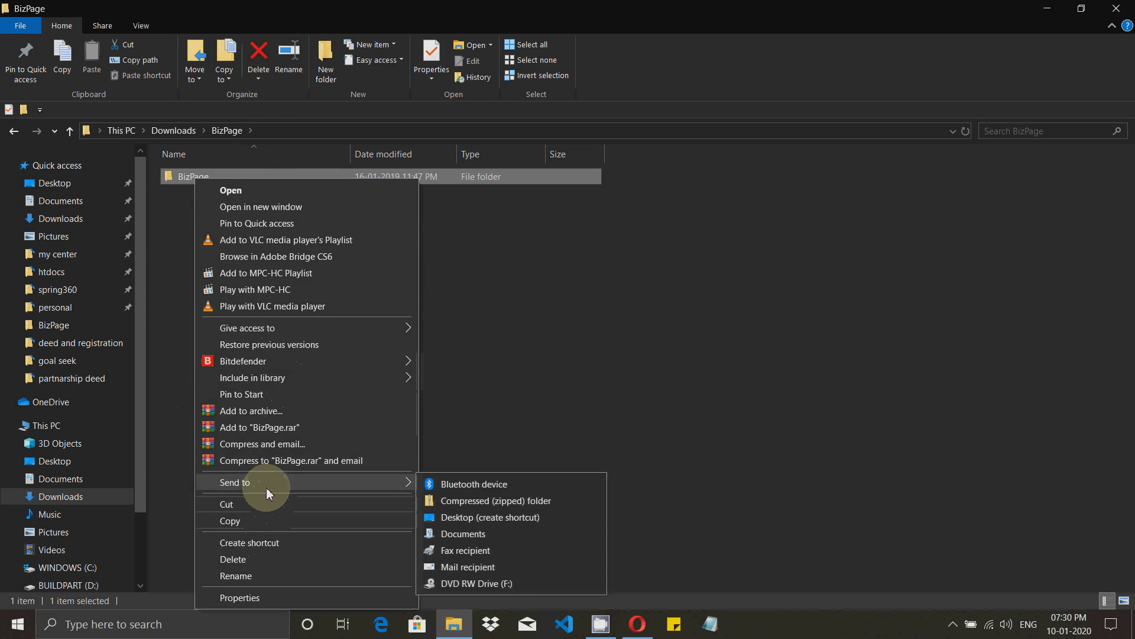
left_click(483, 508)
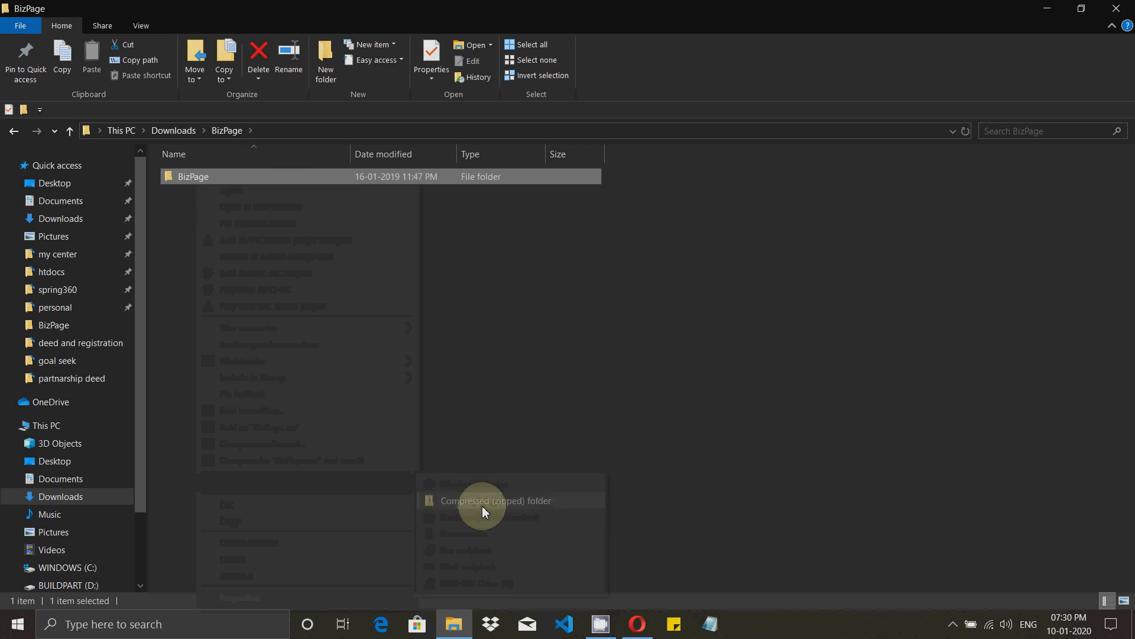
left_click(208, 234)
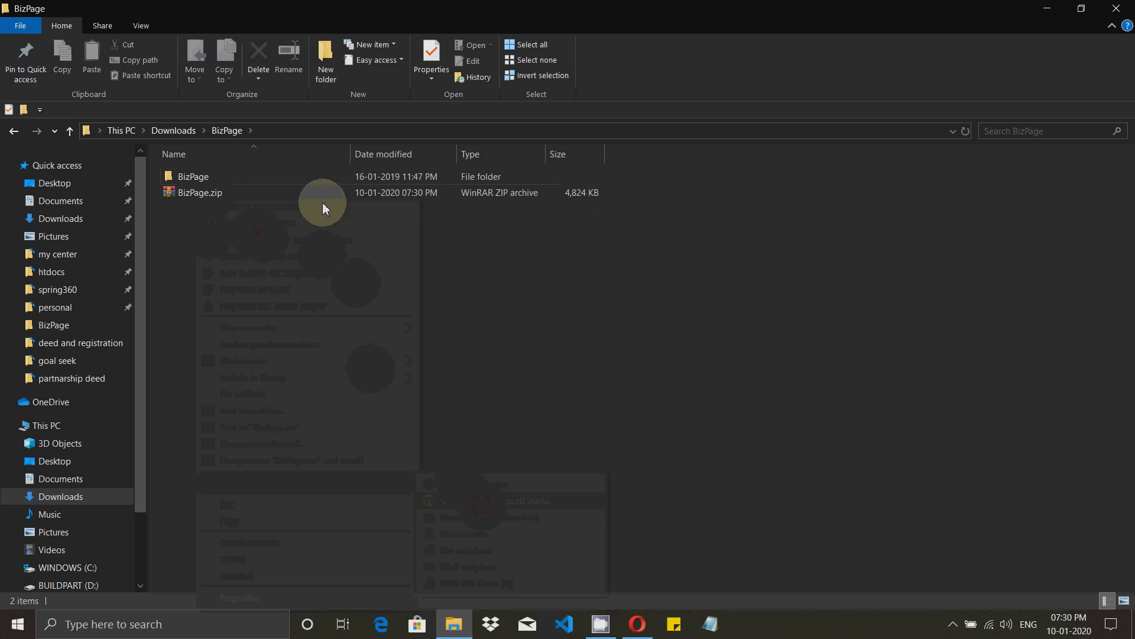
Check the size of BizPage.zip in its file properties.
right_click(201, 194)
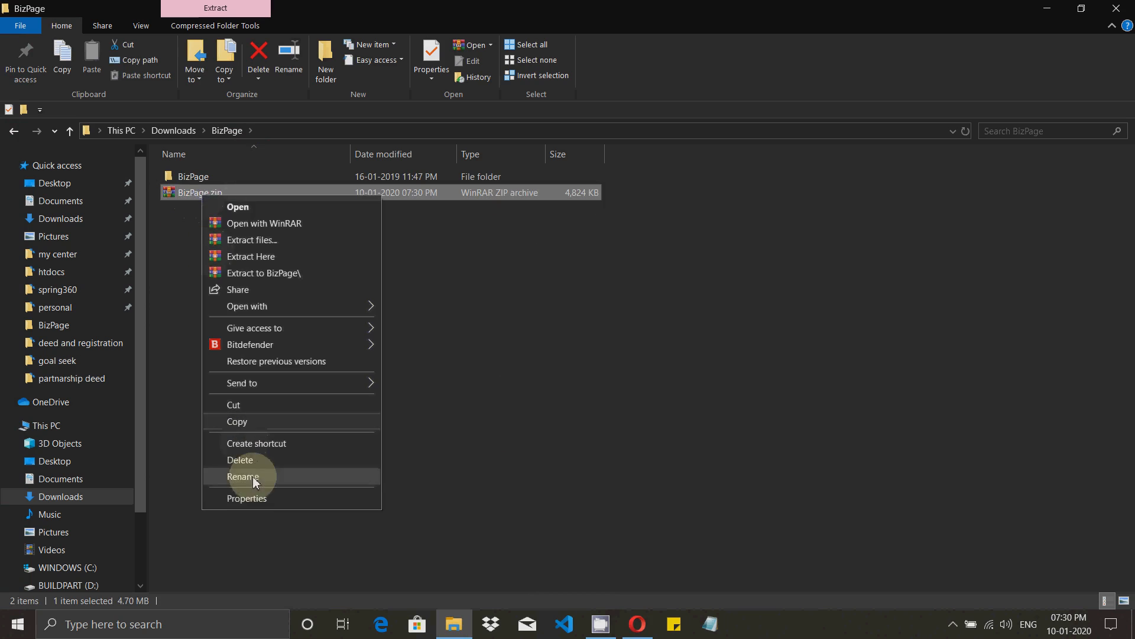
left_click(253, 501)
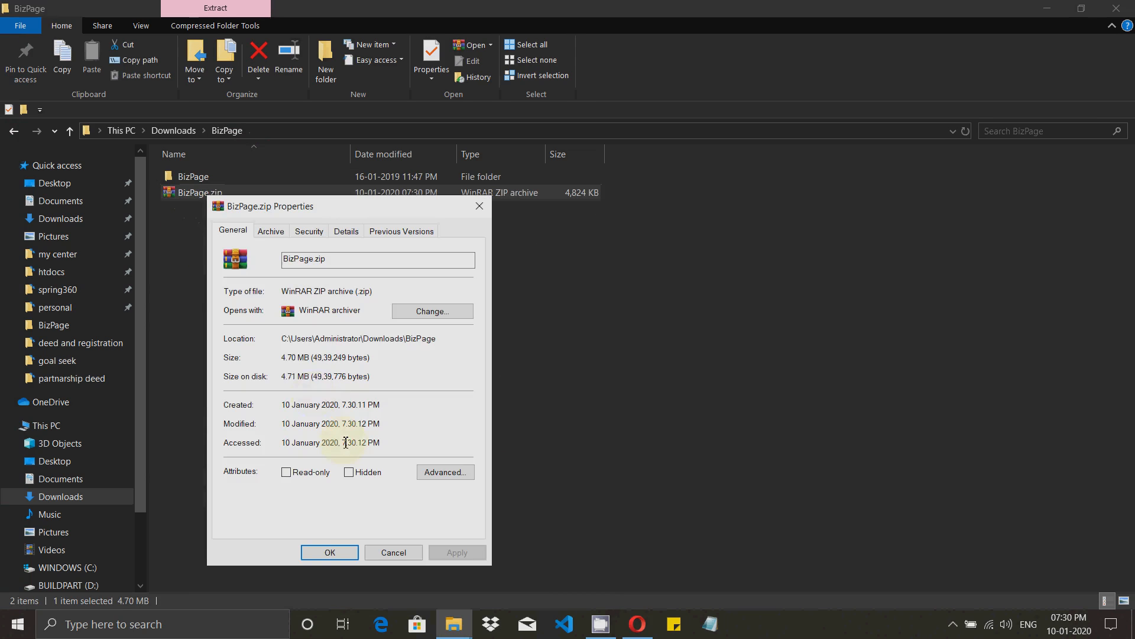
left_click(401, 553)
Permanently delete css, js and index.html from public_html, skipping the trash, and reload indiancodeguru.in to check the result.
left_click(638, 624)
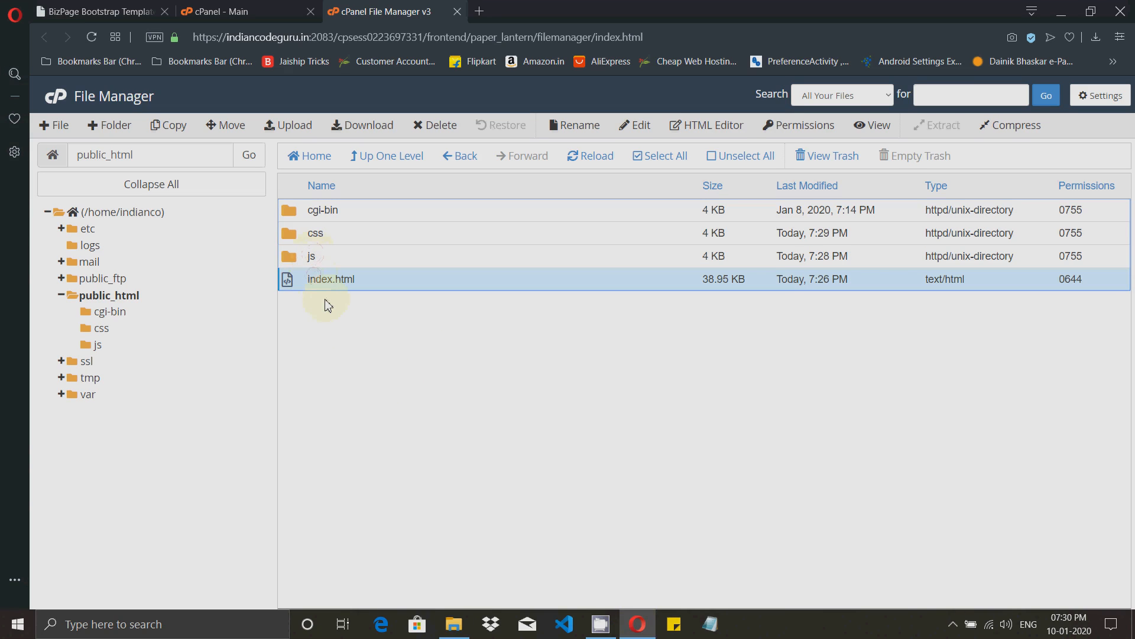
left_click(330, 257, "ctrl")
left_click(335, 235, "ctrl")
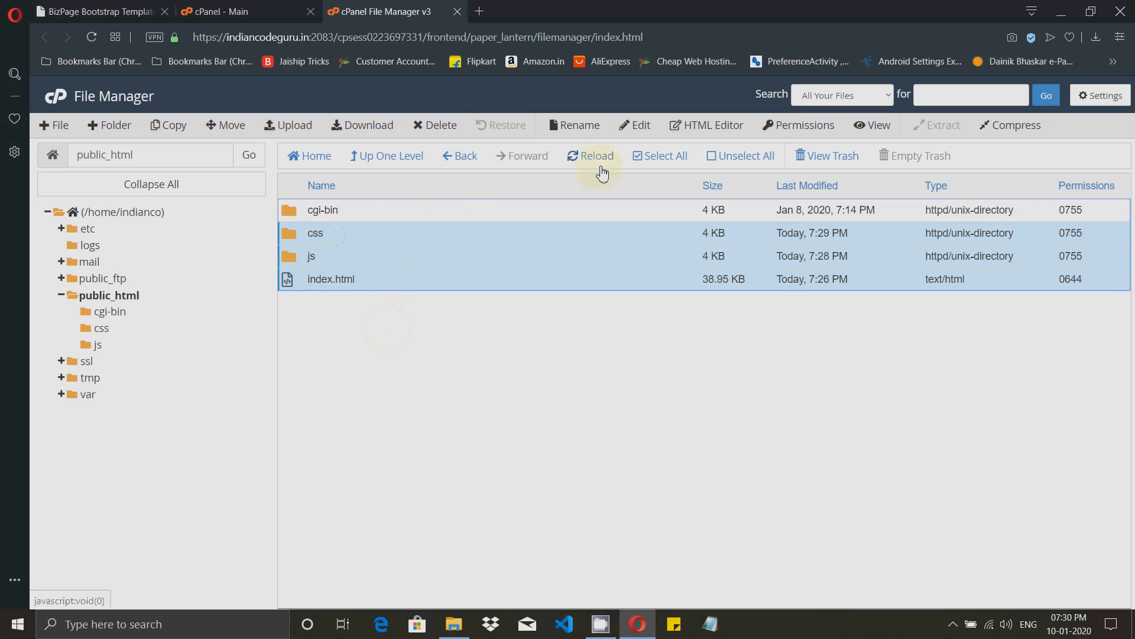
left_click(448, 130)
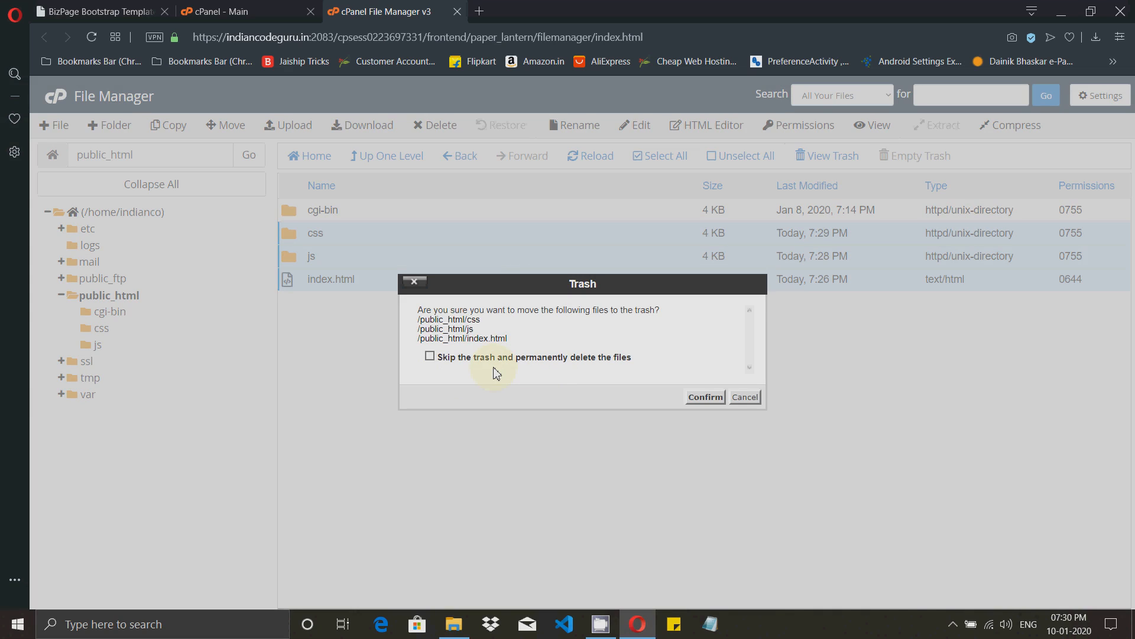
left_click(438, 359)
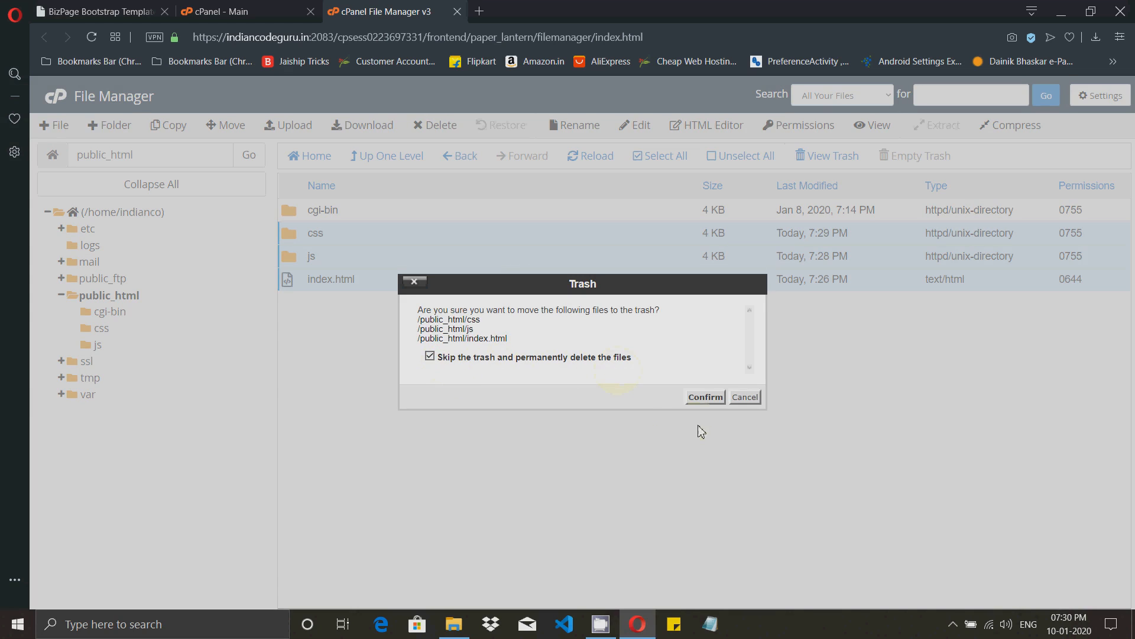
left_click(706, 398)
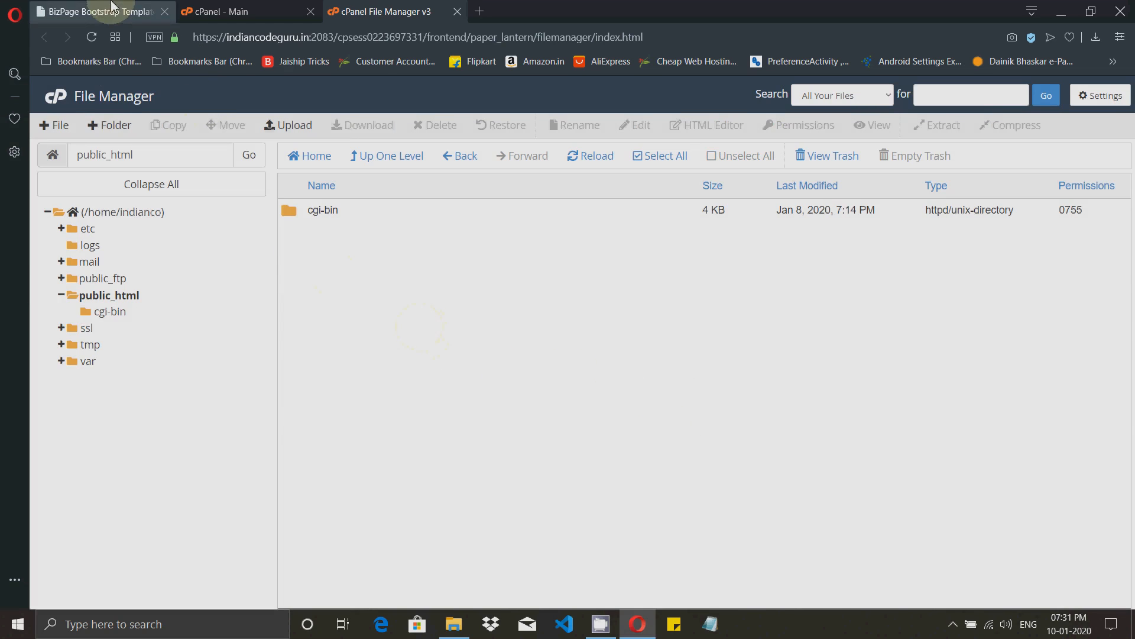
left_click(93, 12)
left_click(92, 40)
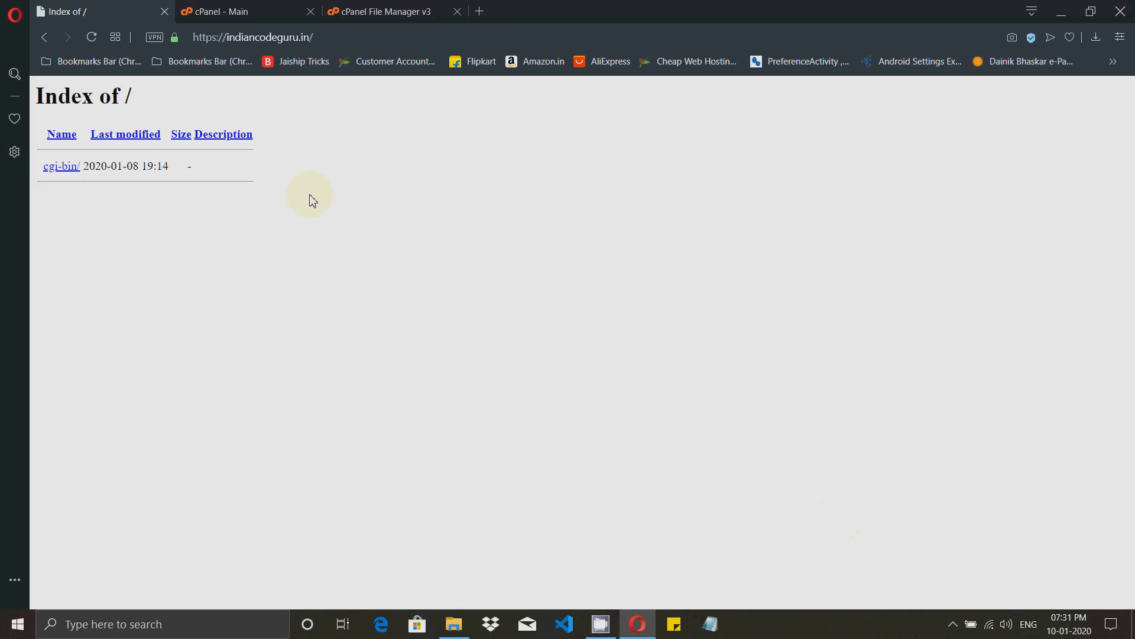
Check the emptied public_html listing in File Manager and locate BizPage.zip in Downloads > BizPage in File Explorer.
left_click(385, 7)
left_click(247, 18)
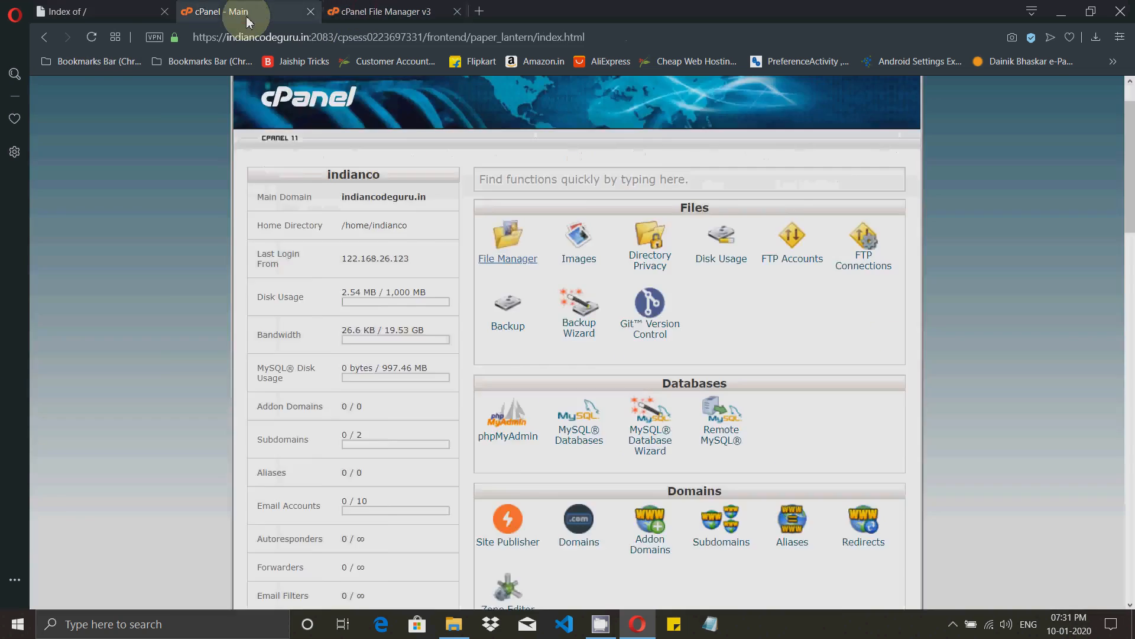
left_click(384, 12)
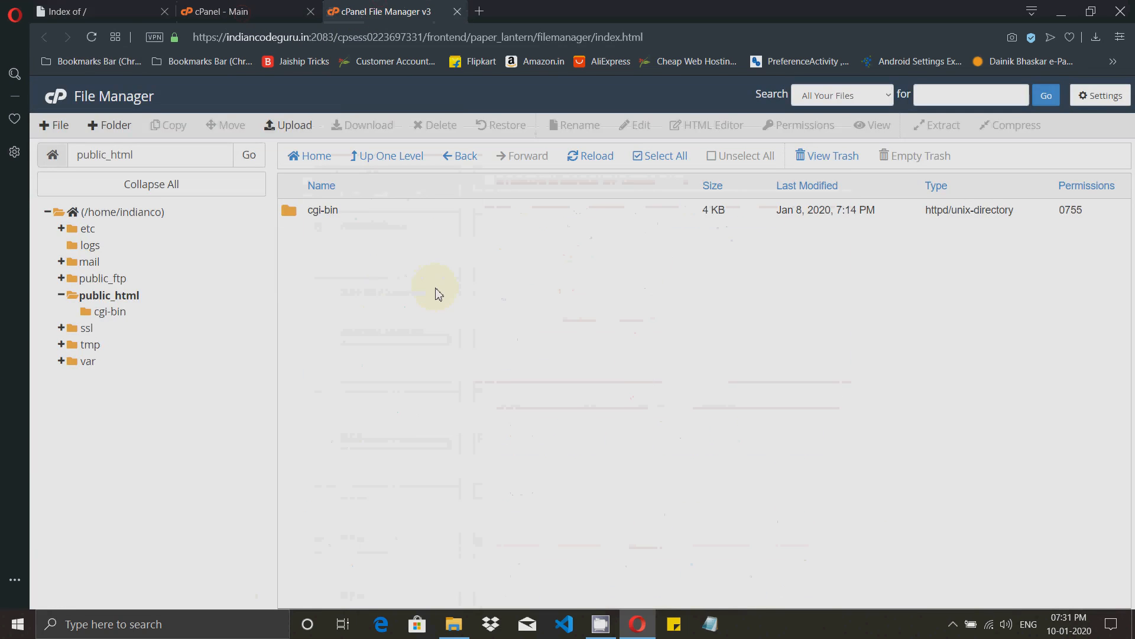
left_click(453, 624)
left_click(223, 177)
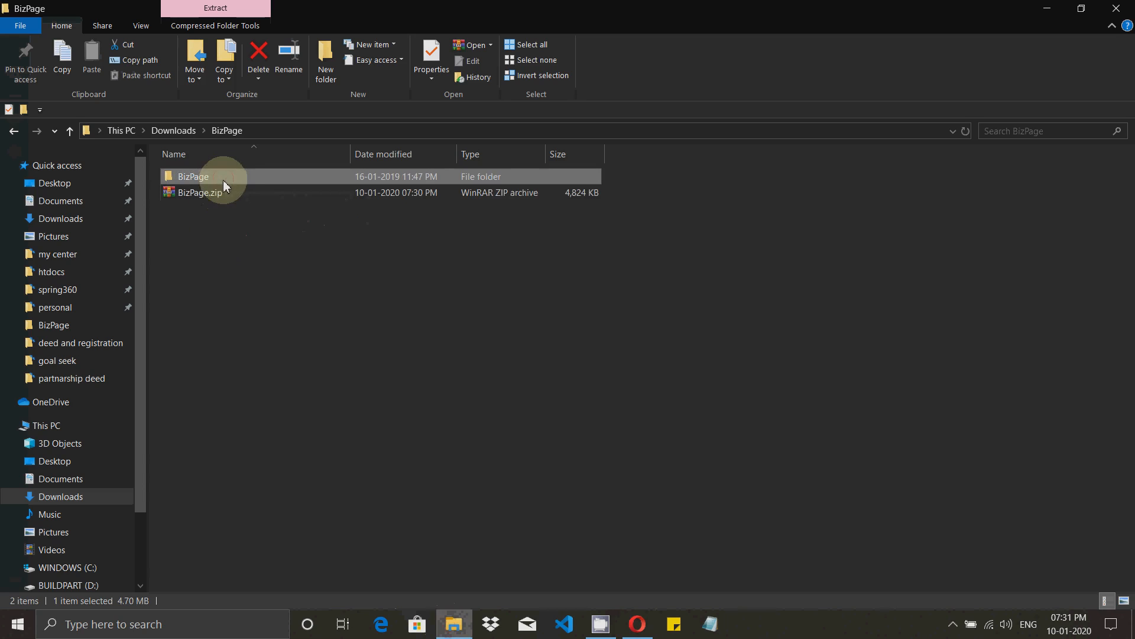
left_click(202, 192)
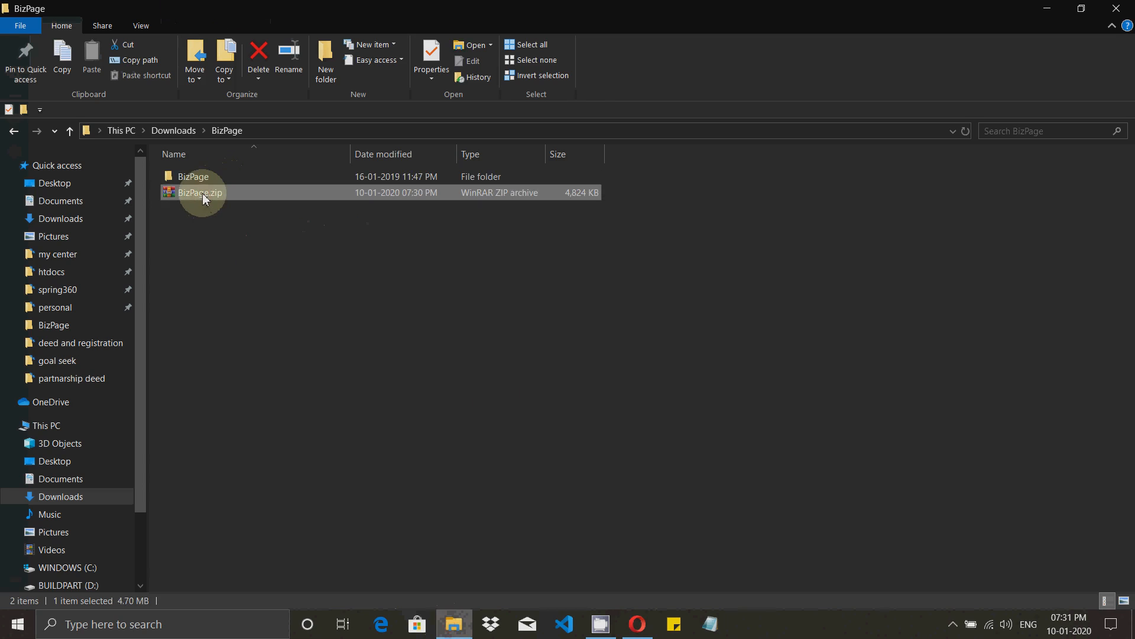
In the browser, upload BizPage.zip from Downloads > BizPage to public_html and reload the File Manager listing.
left_click(637, 624)
left_click(280, 126)
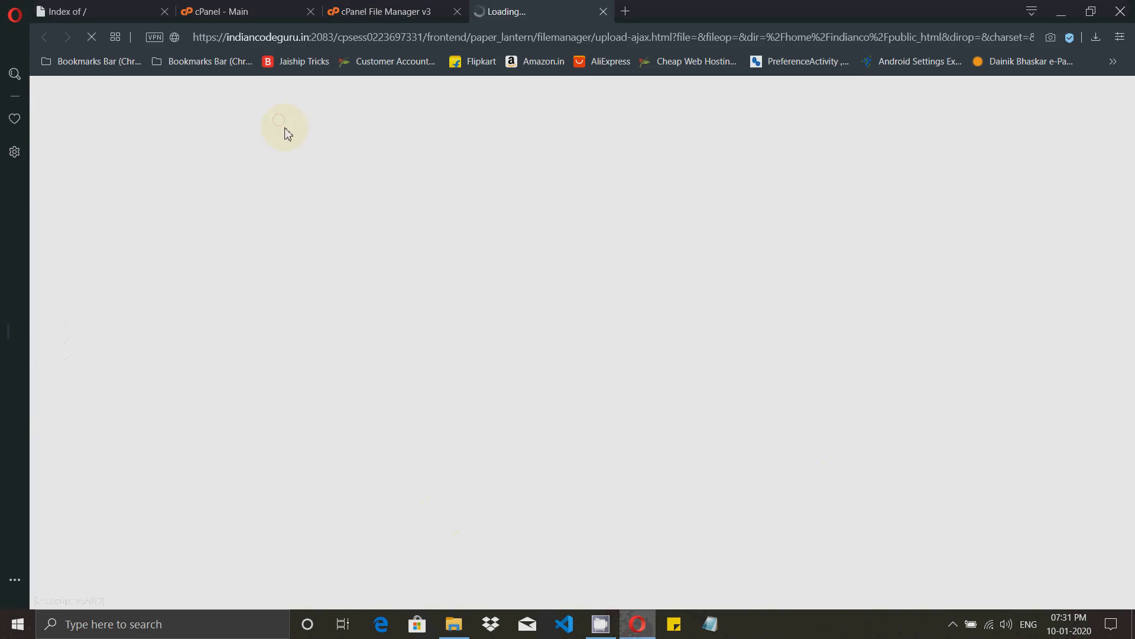
left_click(572, 341)
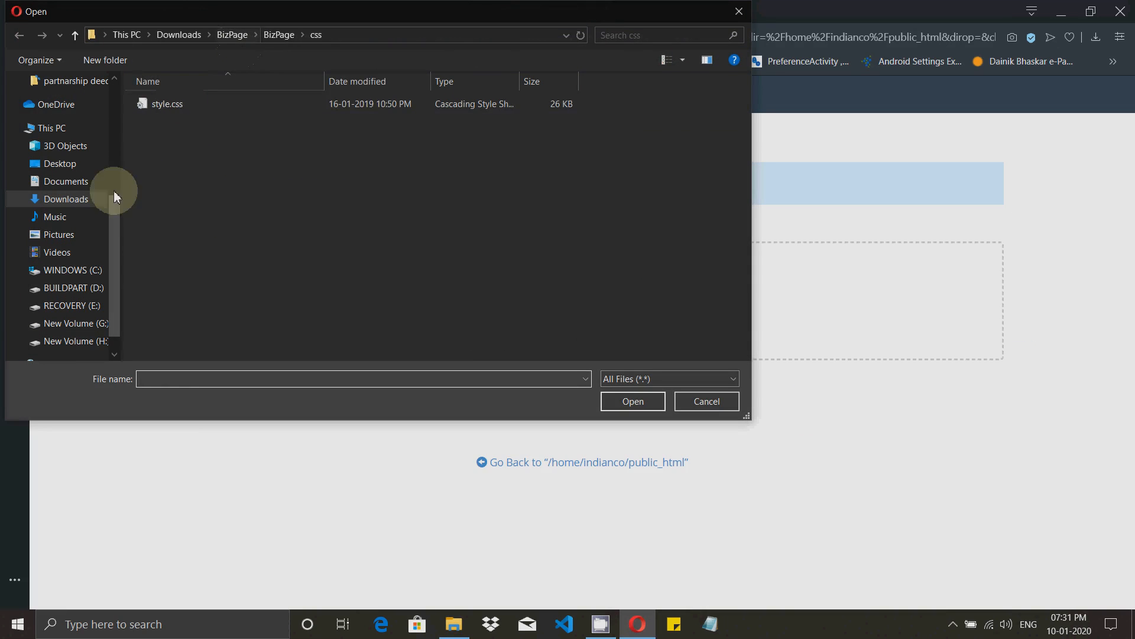
left_click(277, 36)
left_click(231, 34)
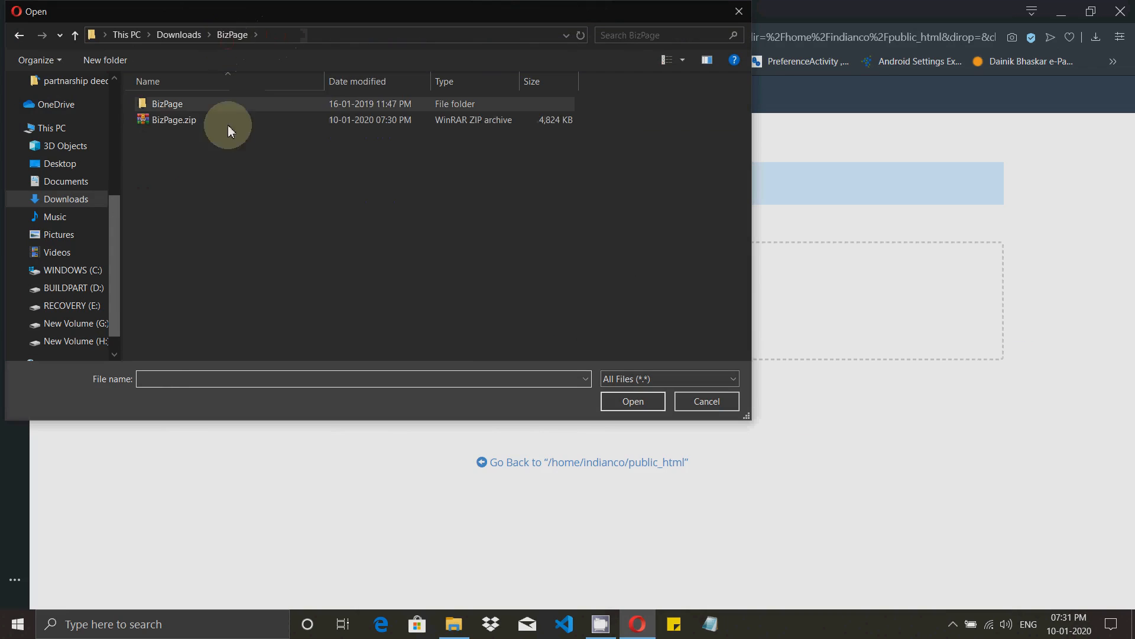
left_click(177, 123)
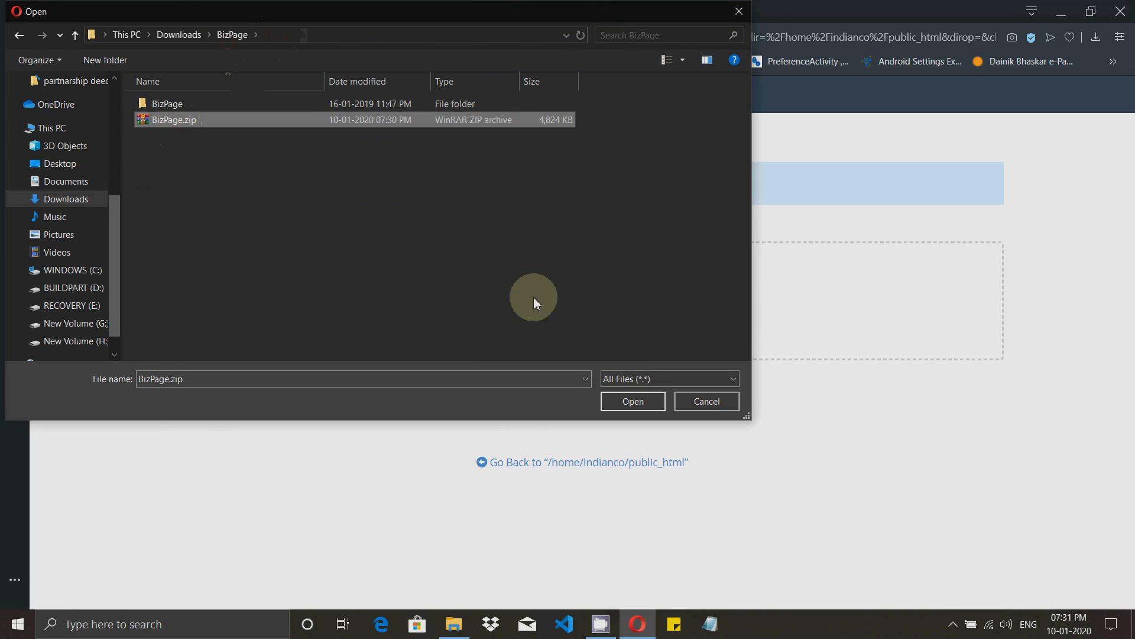
left_click(630, 402)
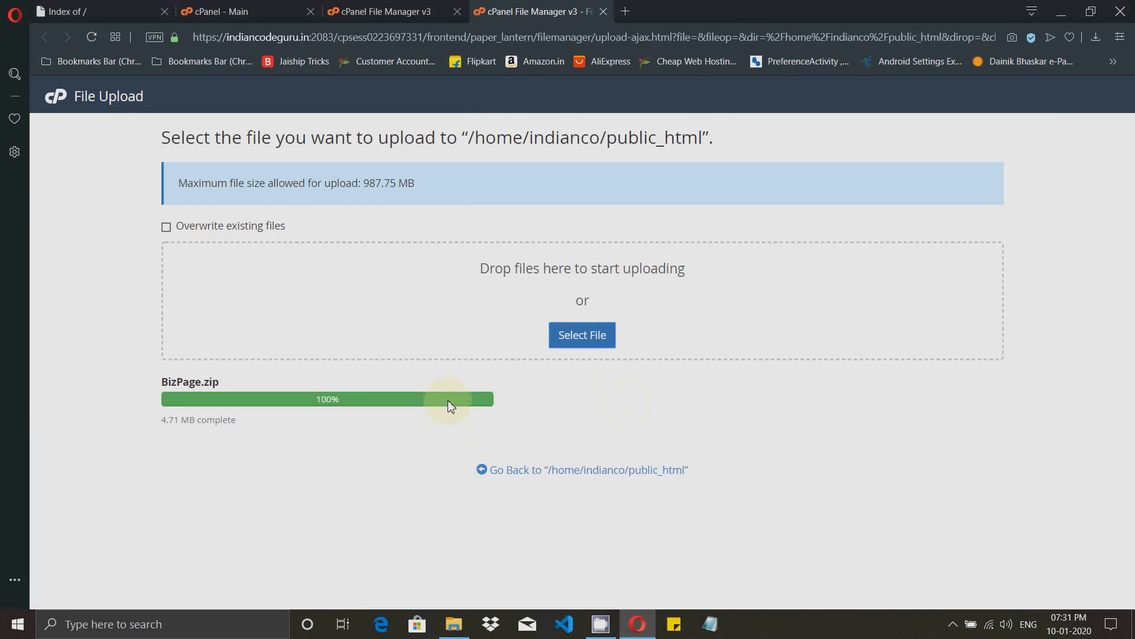
left_click(388, 15)
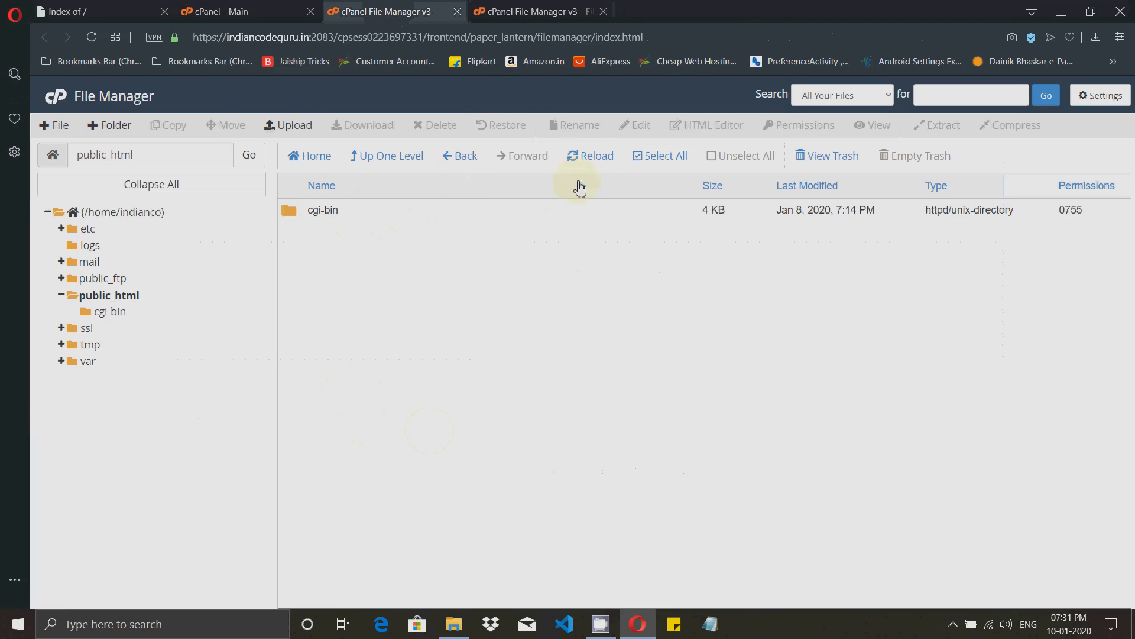
left_click(598, 157)
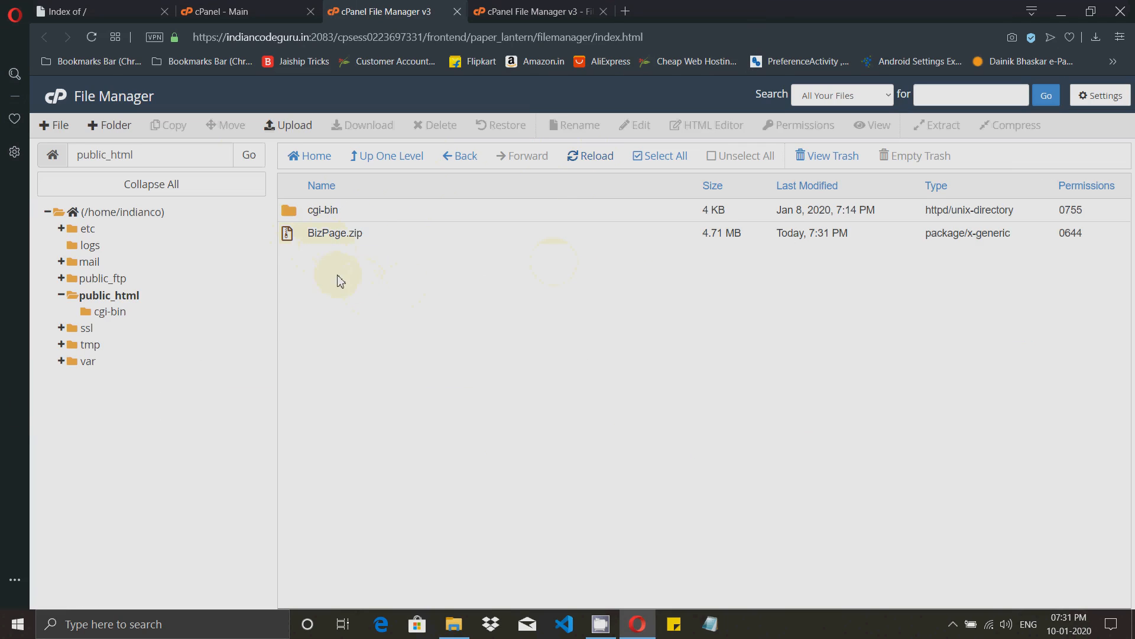
Extract BizPage.zip into /public_html, review the extraction results and close them.
left_click(327, 232)
right_click(327, 231)
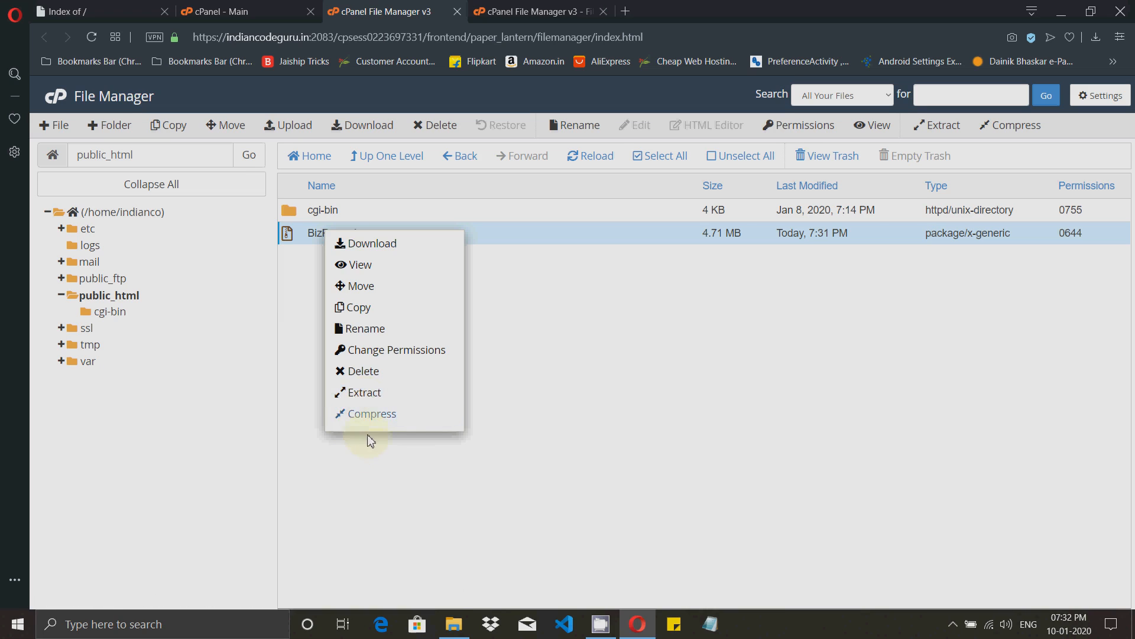
left_click(363, 393)
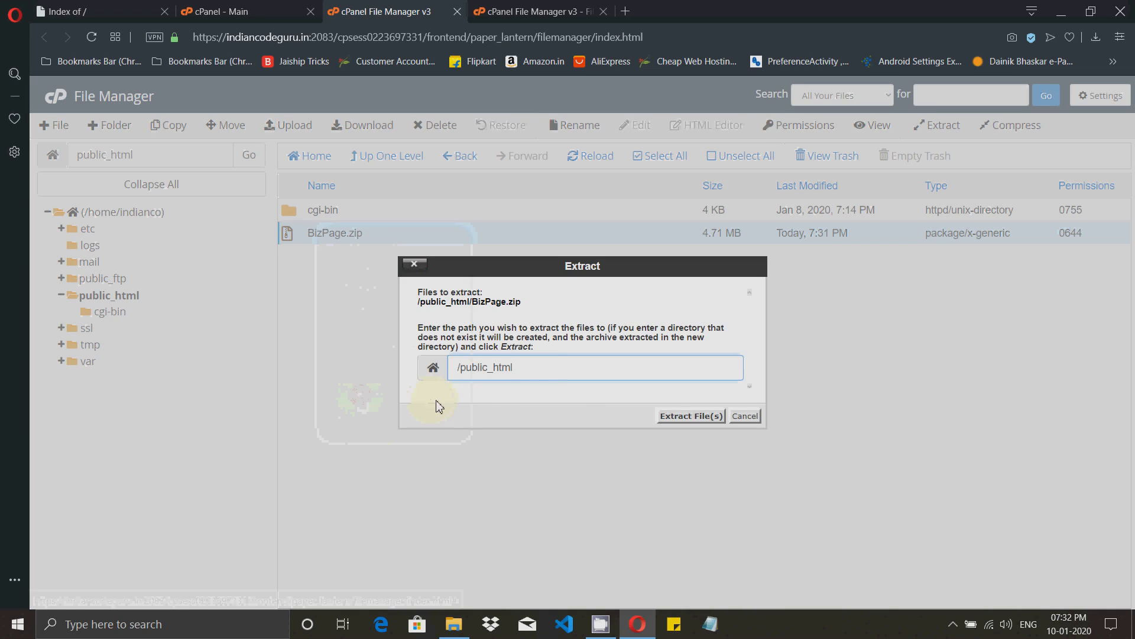
left_click(542, 372)
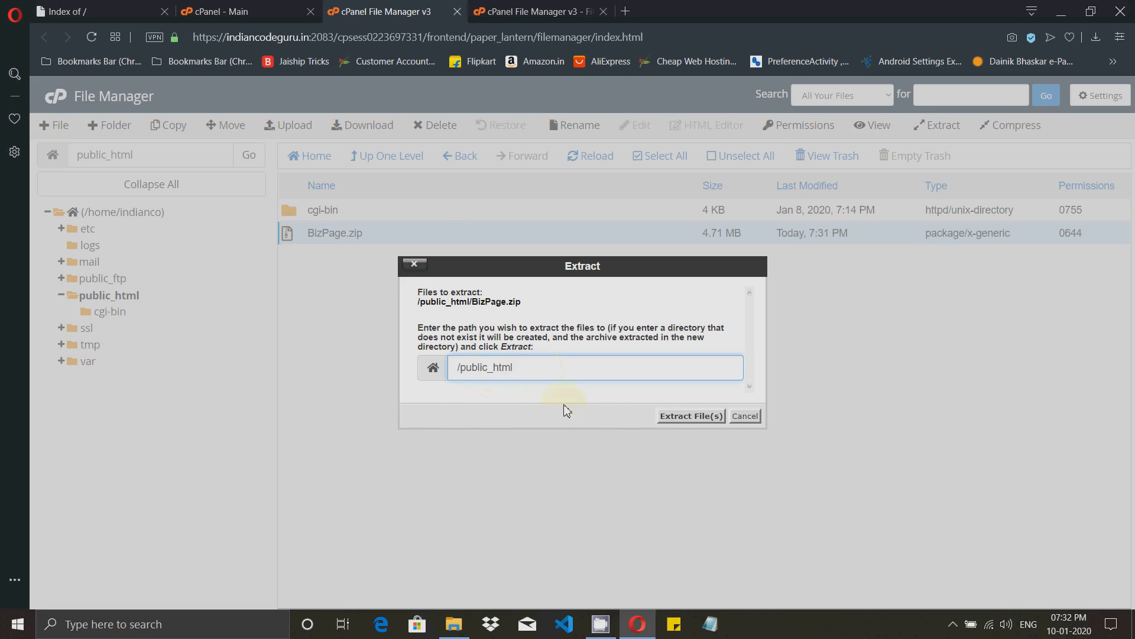
left_click(686, 417)
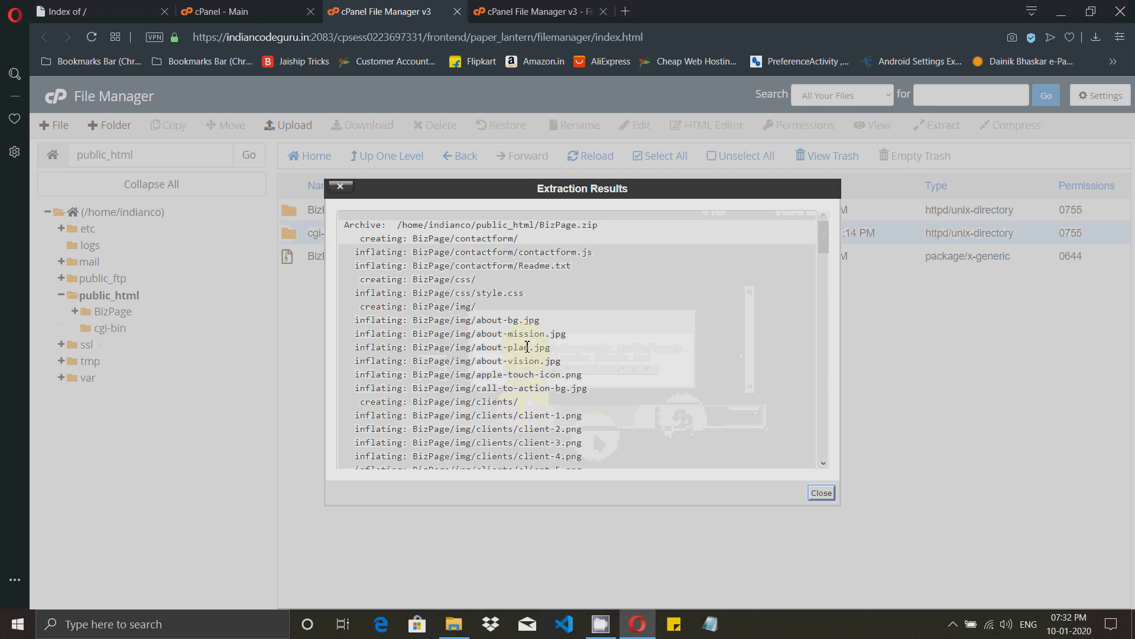
scroll(528, 349, "down", 20)
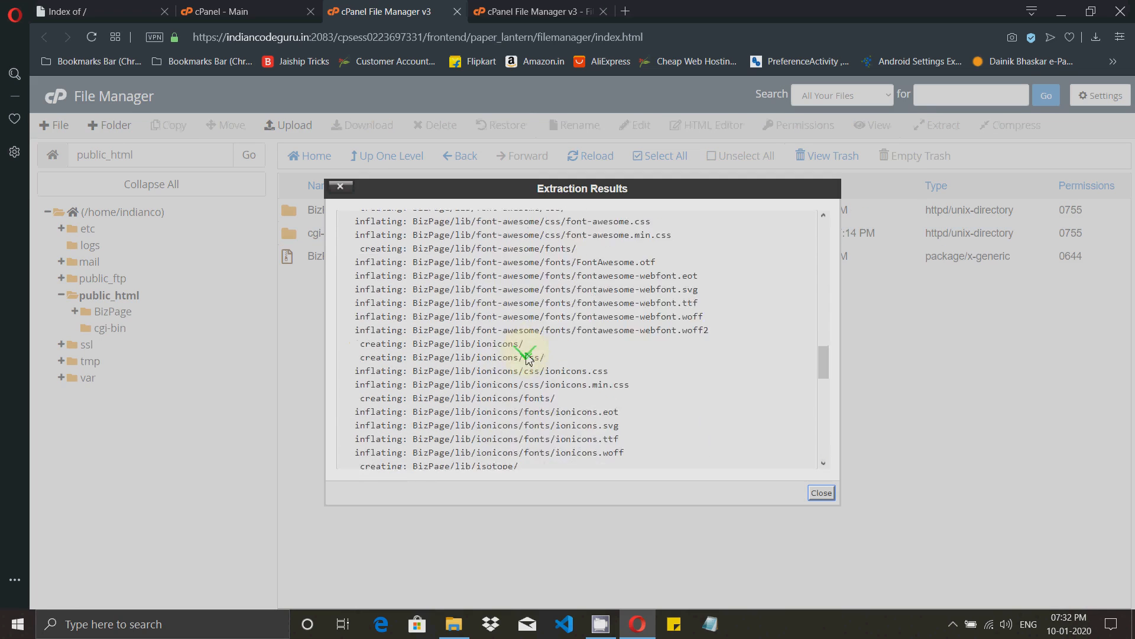
left_click(822, 493)
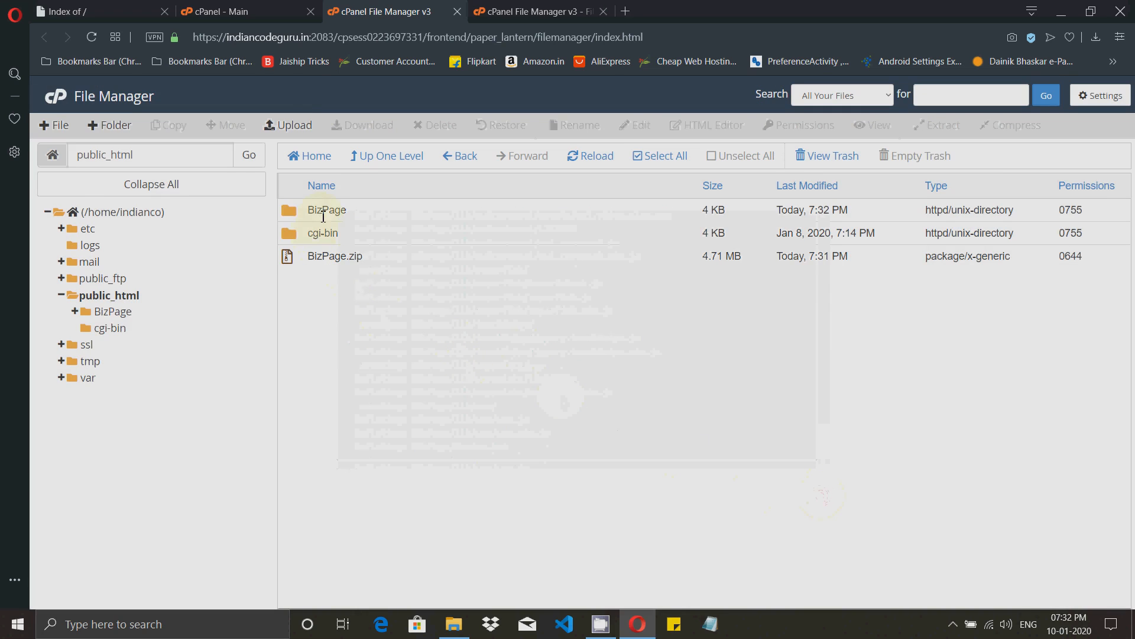
Inspect the extracted BizPage folder in File Manager, and reload indiancodeguru.in to view its BizPage/ page.
left_click(295, 215)
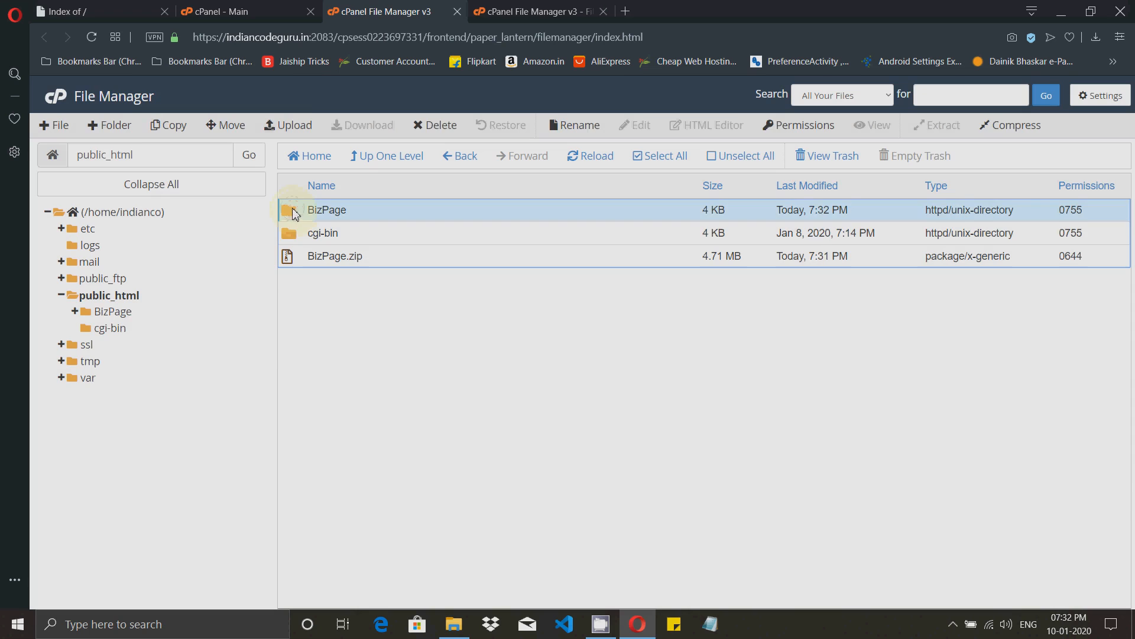
double_click(295, 214)
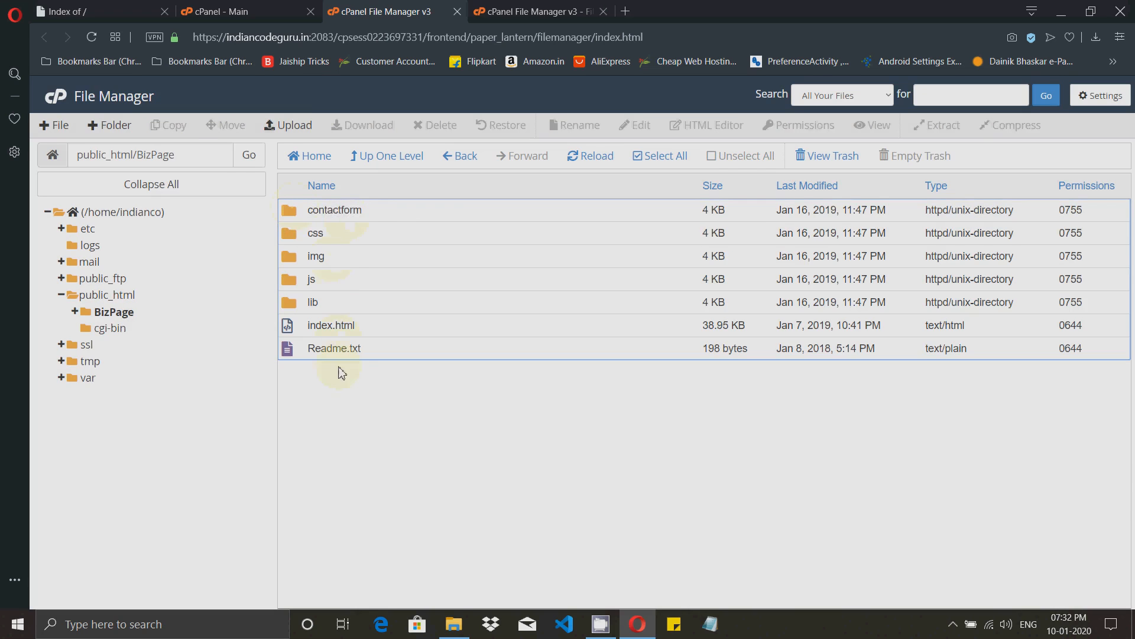
left_click(106, 7)
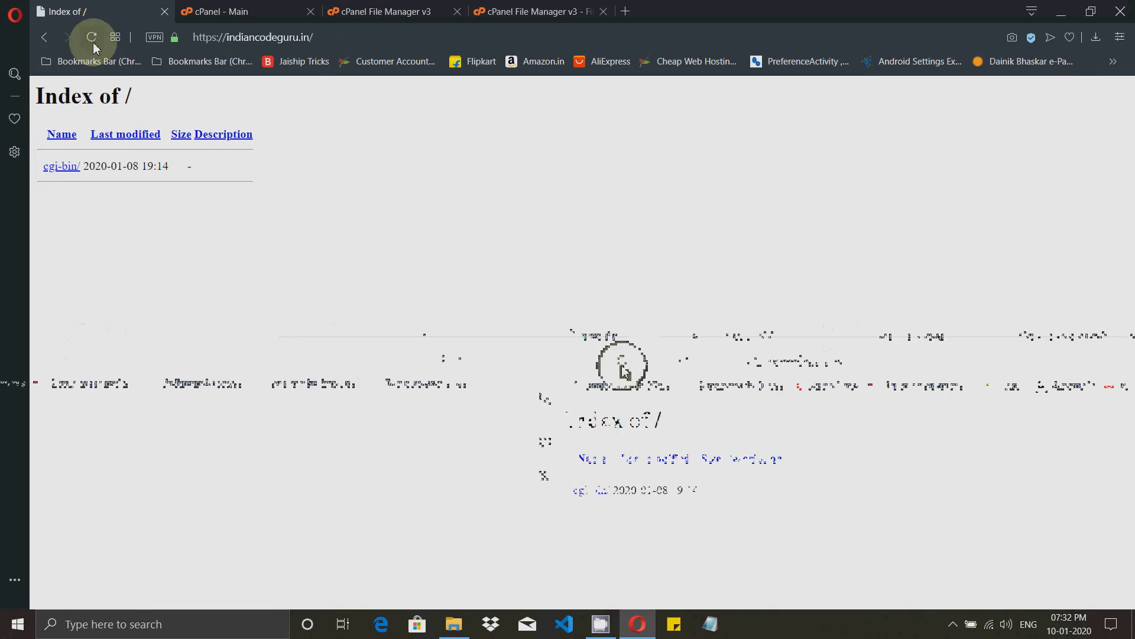
left_click(92, 36)
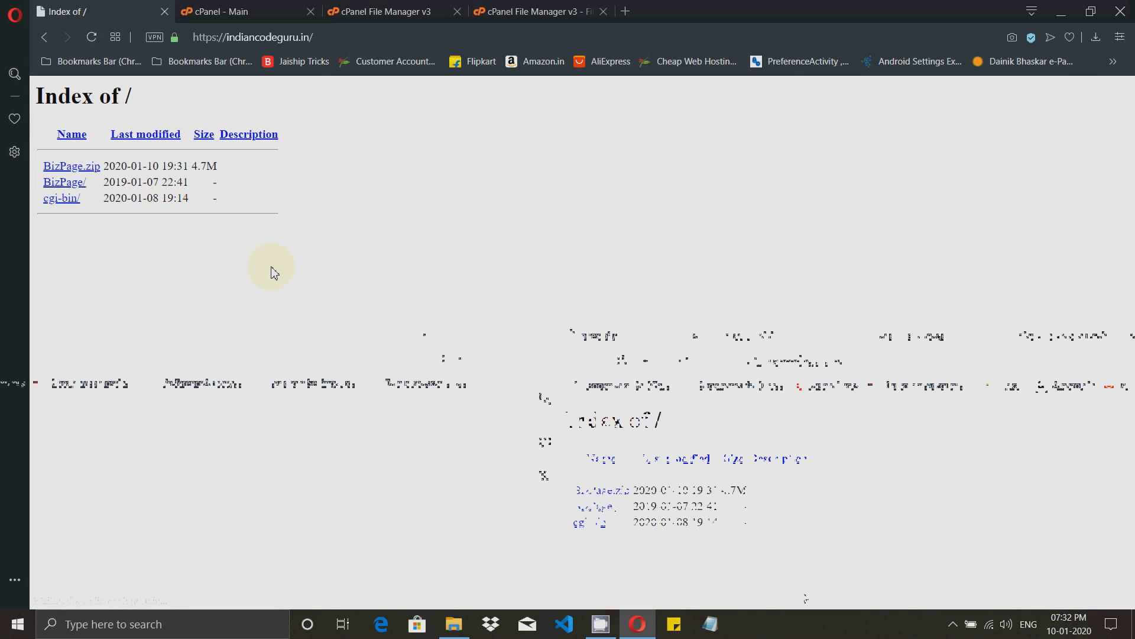
scroll(278, 266, "up", 5)
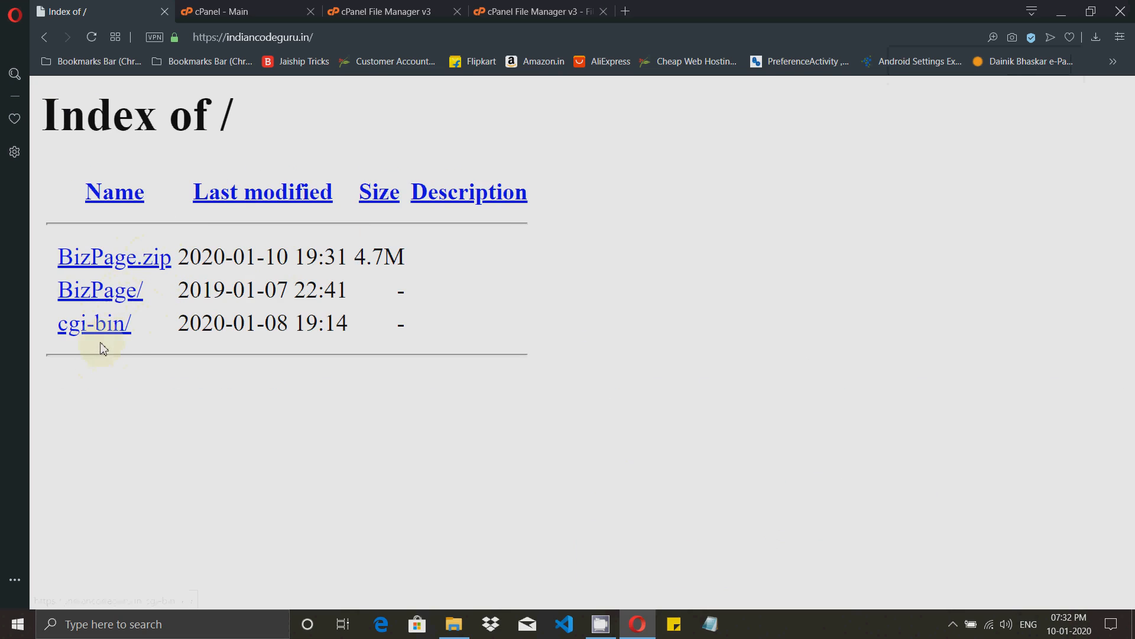
left_click(93, 300)
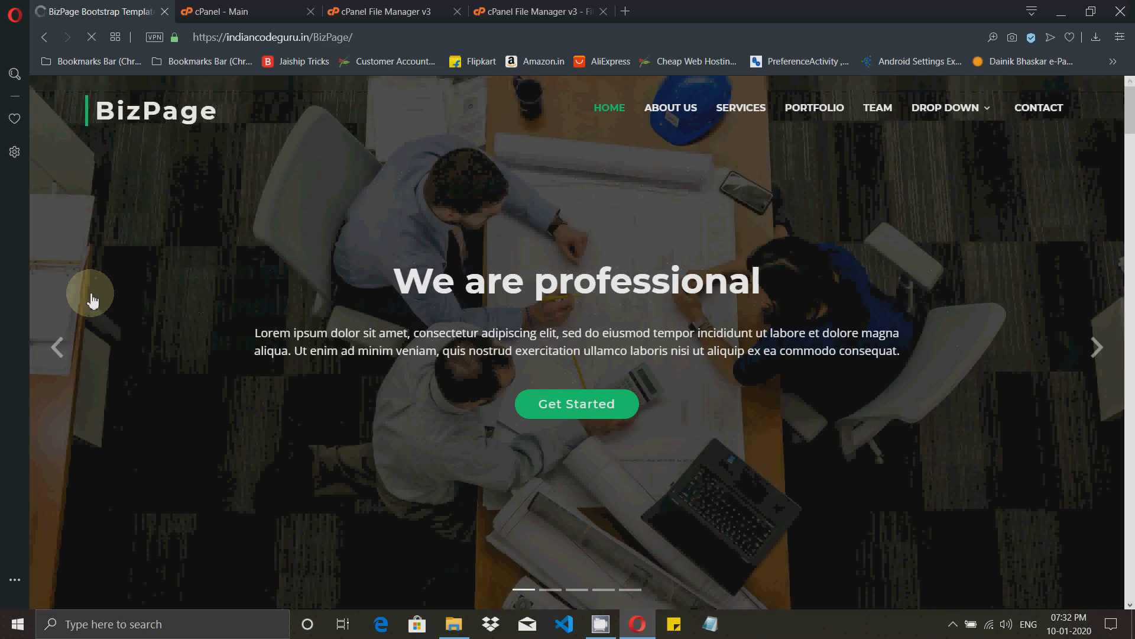
Compare the contents of public_html and its BizPage folder in File Manager, and return the website to its root index.
left_click(520, 12)
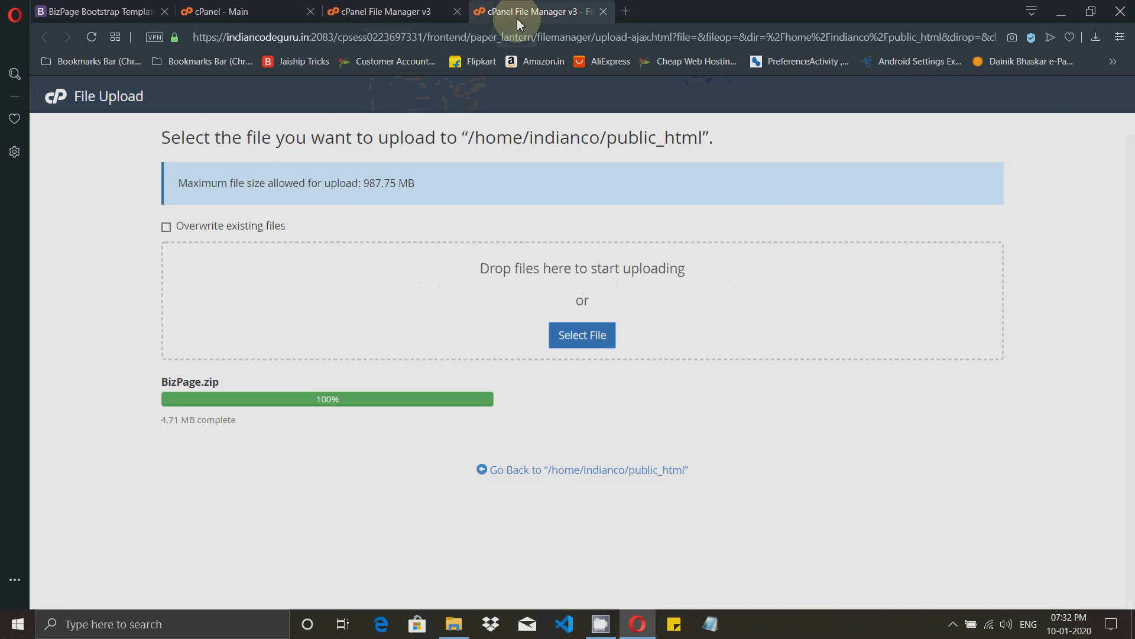
left_click(376, 11)
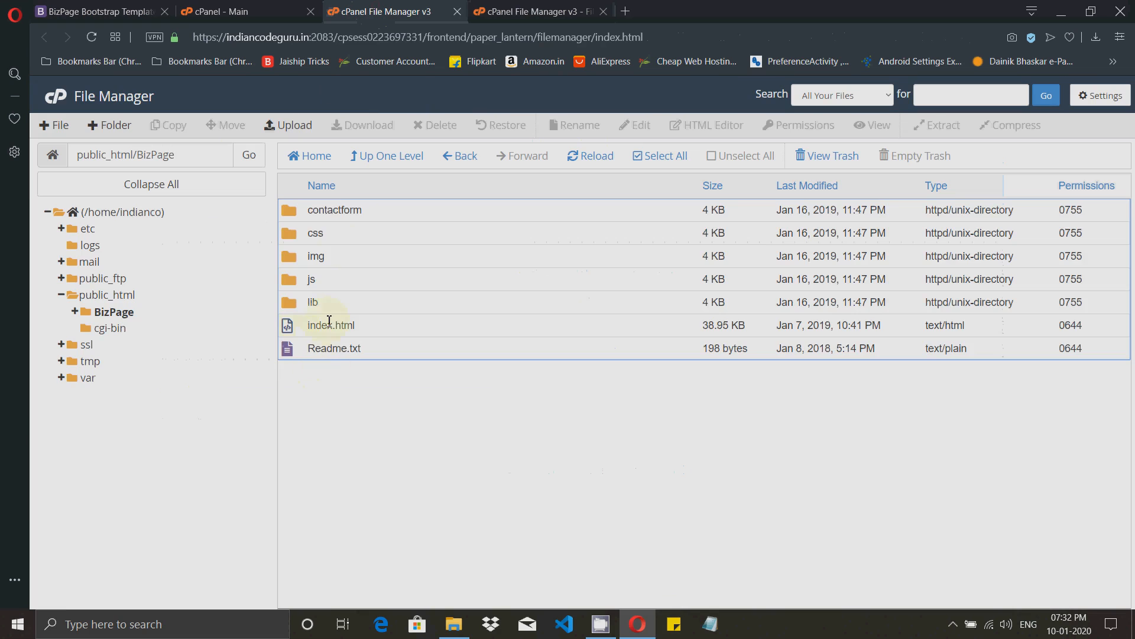
left_click(394, 168)
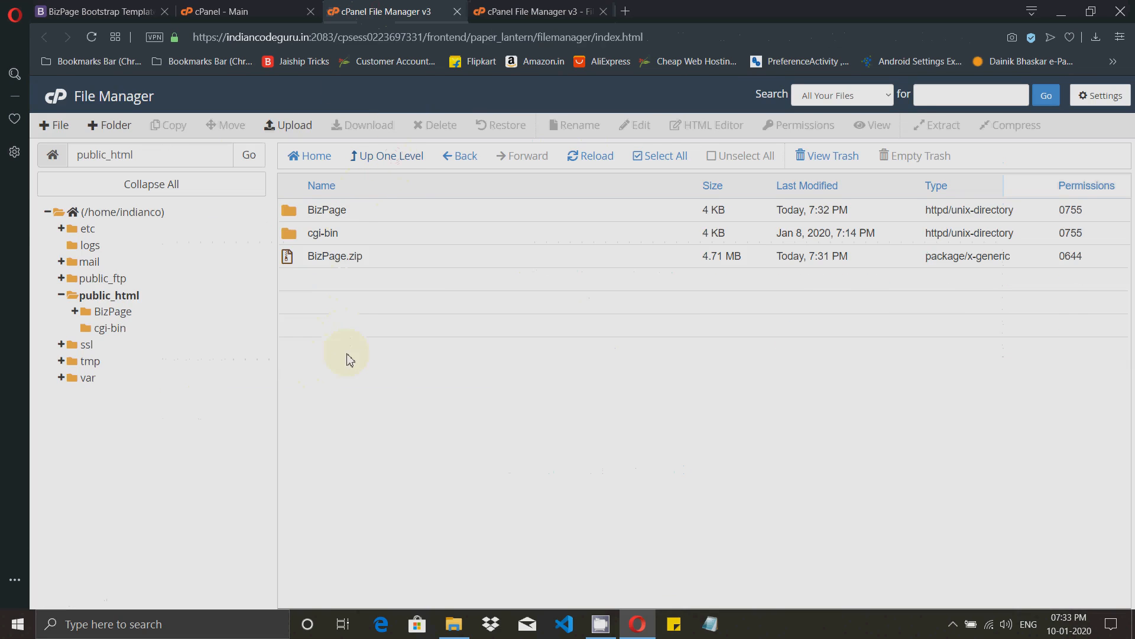
left_click(294, 265)
left_click(292, 217)
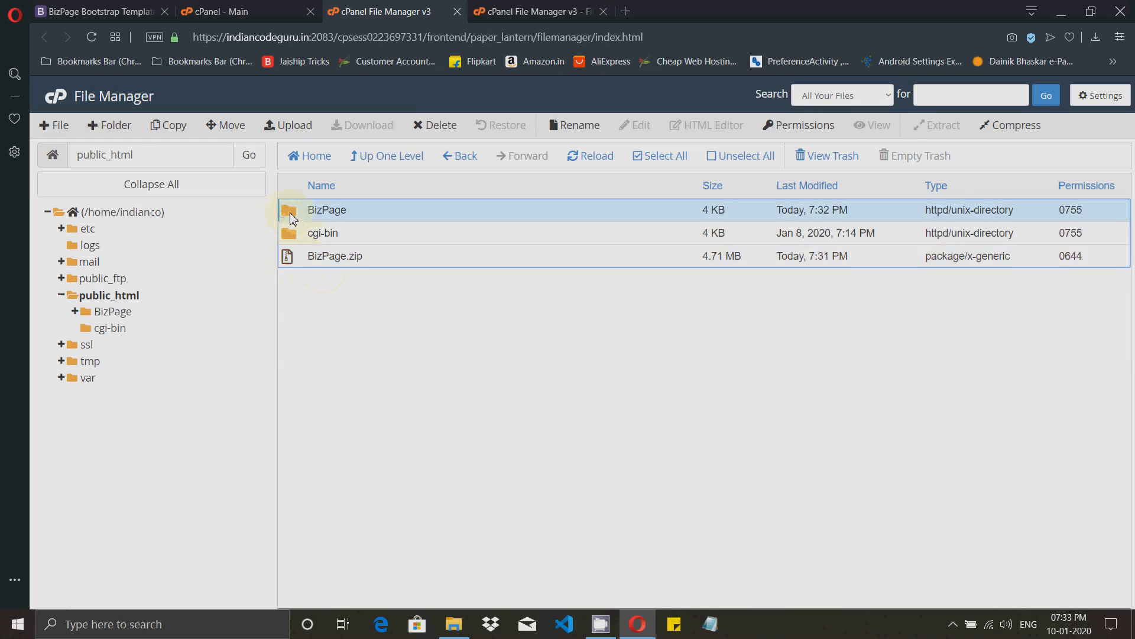
double_click(293, 218)
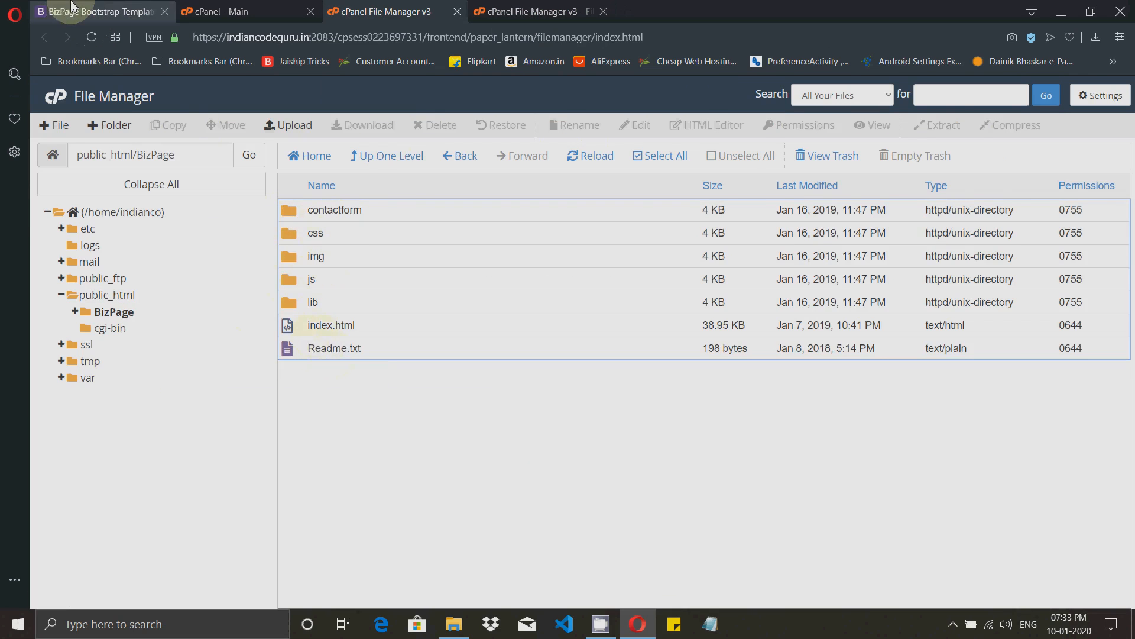
left_click(54, 12)
left_click(45, 36)
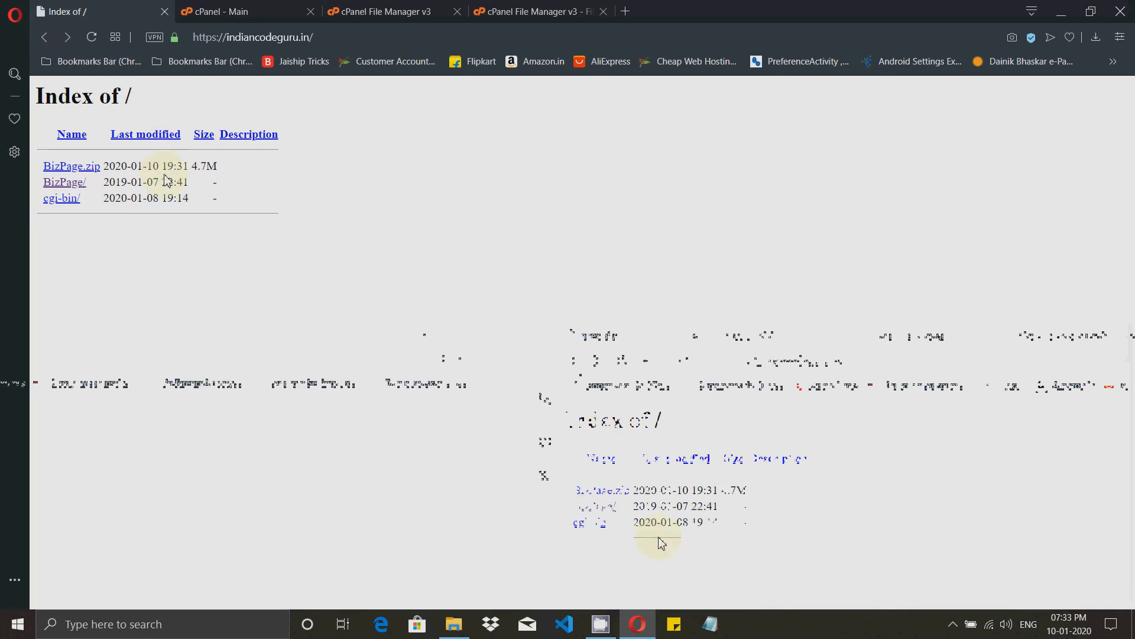
Move all contents of public_html/BizPage to /public_html/ in File Manager and go up to the public_html listing.
left_click(278, 12)
left_click(355, 18)
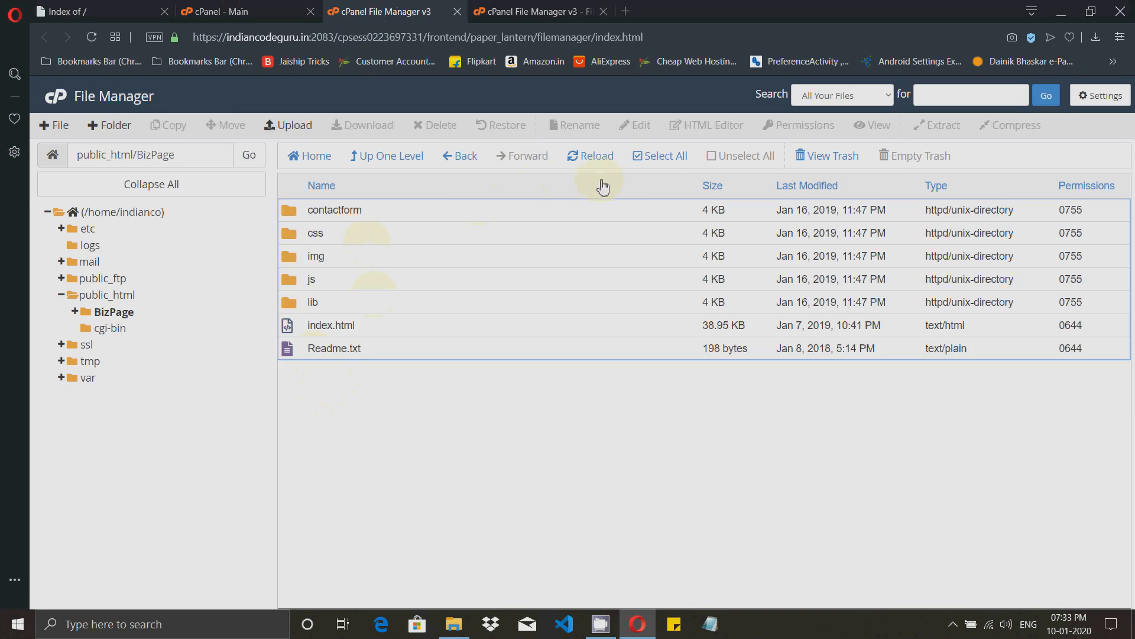
left_click(651, 165)
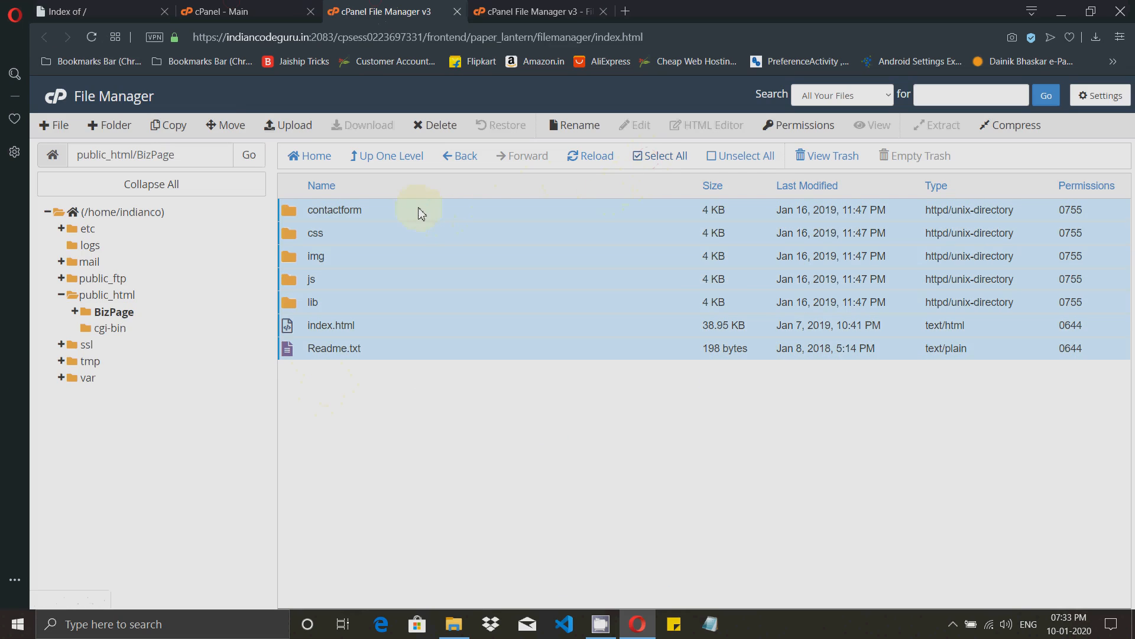
left_click(226, 128)
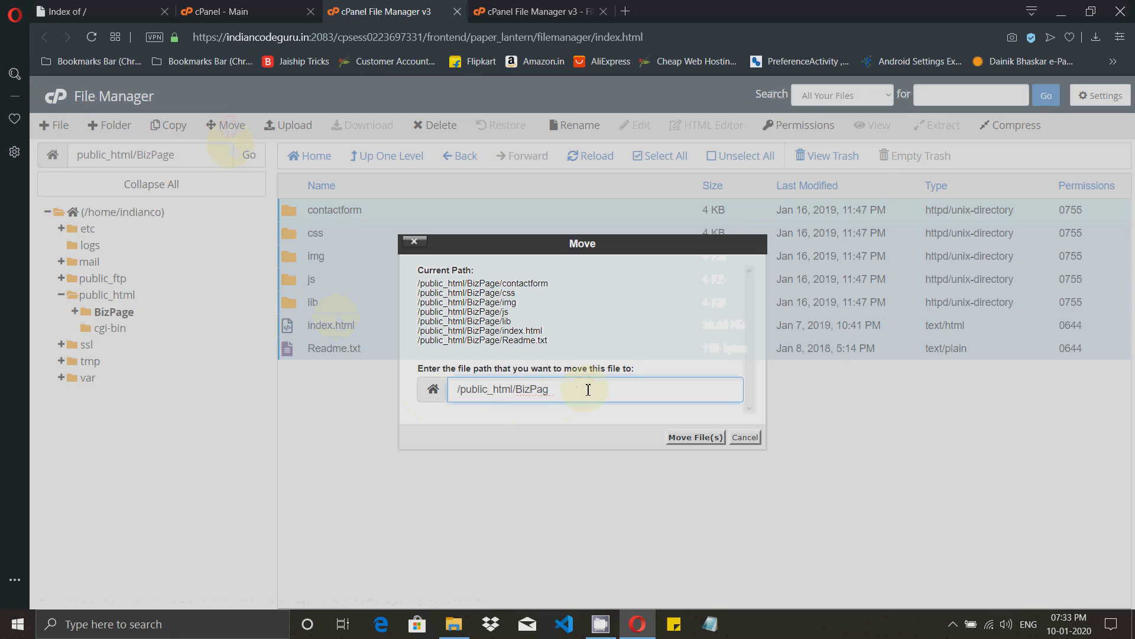
key("BackSpace")
key("BackSpace")
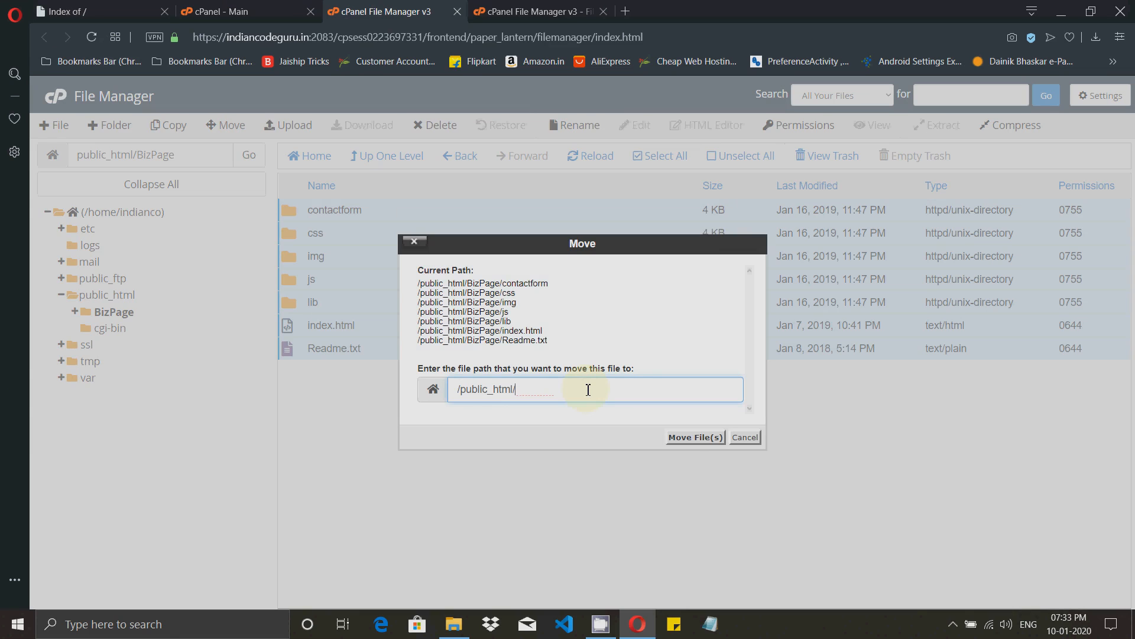
left_click(686, 437)
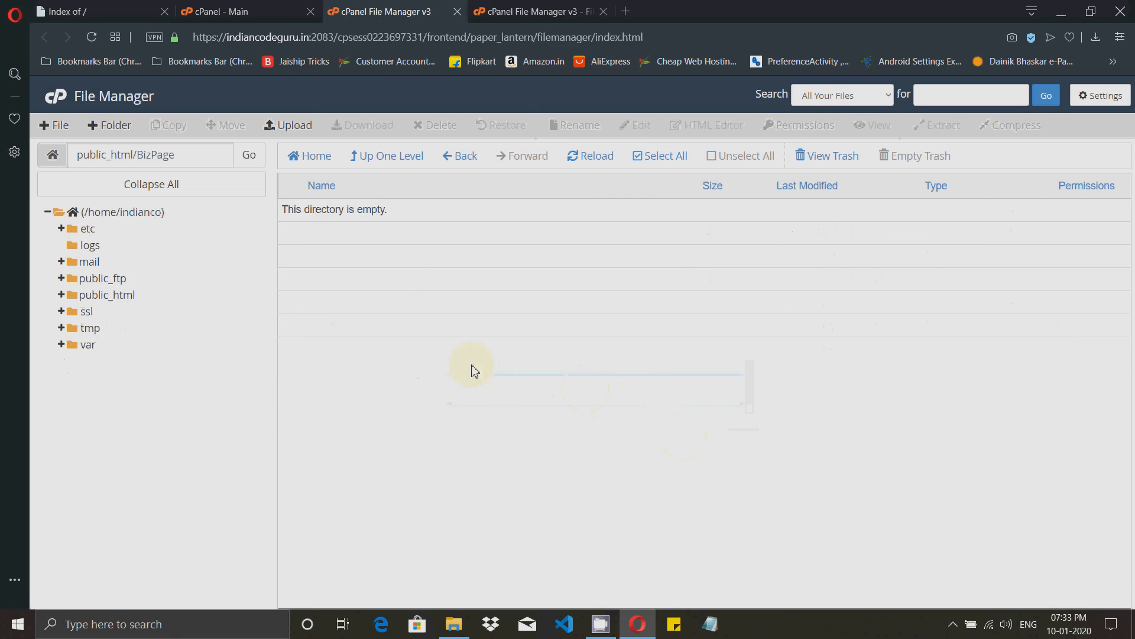
left_click(385, 164)
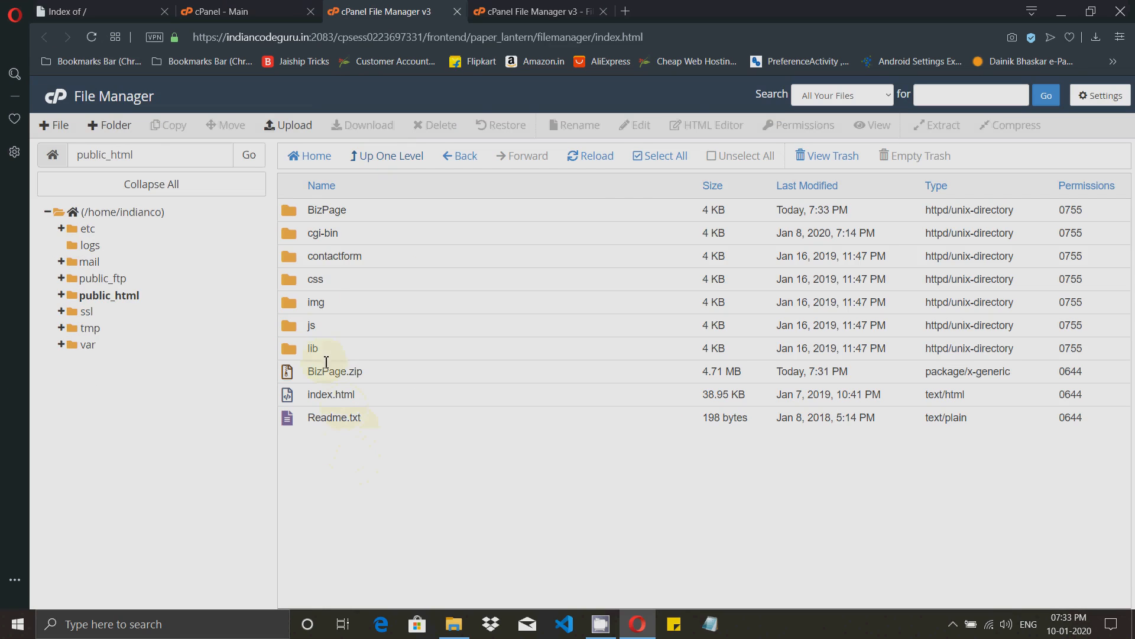
Check the contents of the BizPage folder in File Manager and return to the public_html listing.
left_click(298, 220)
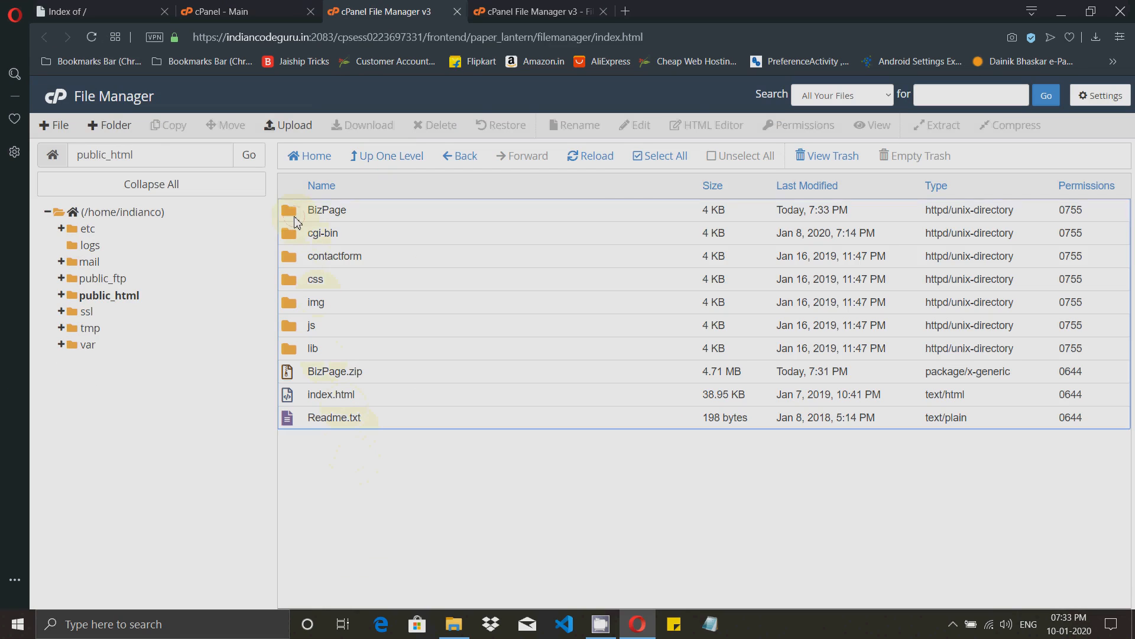
double_click(327, 210)
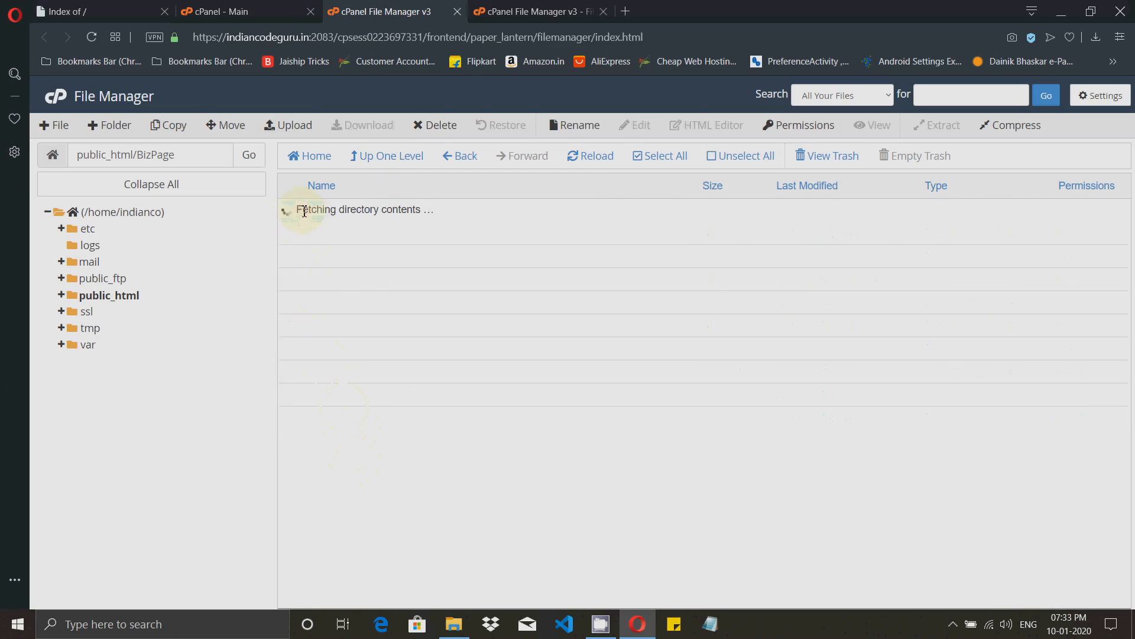
left_click(391, 157)
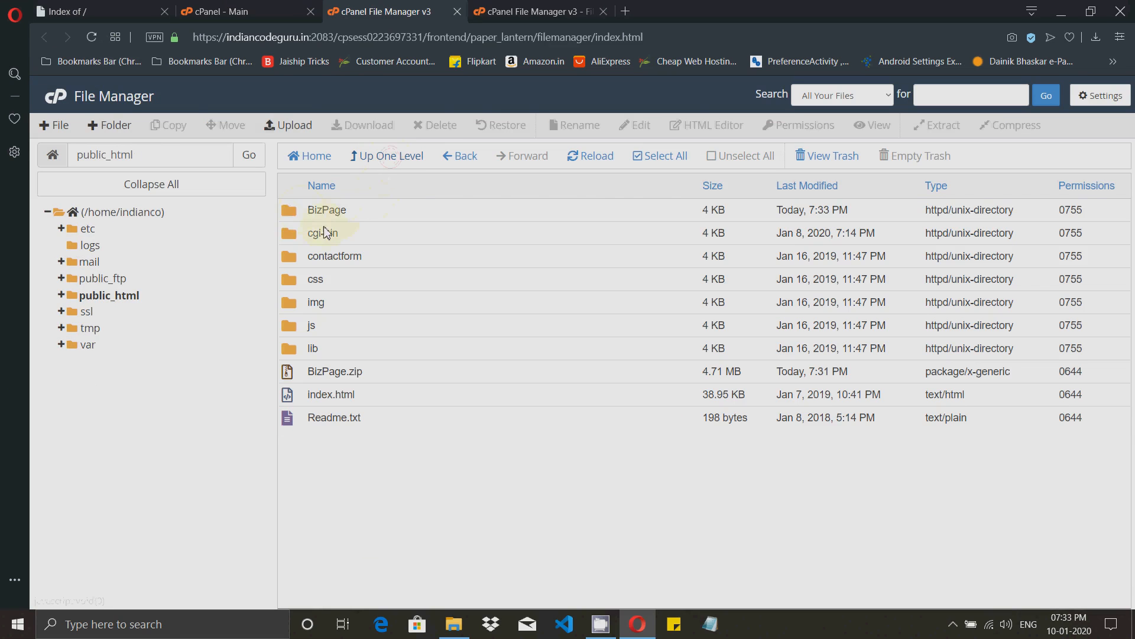
Permanently delete the BizPage folder and BizPage.zip from public_html, skipping the trash.
left_click(294, 215)
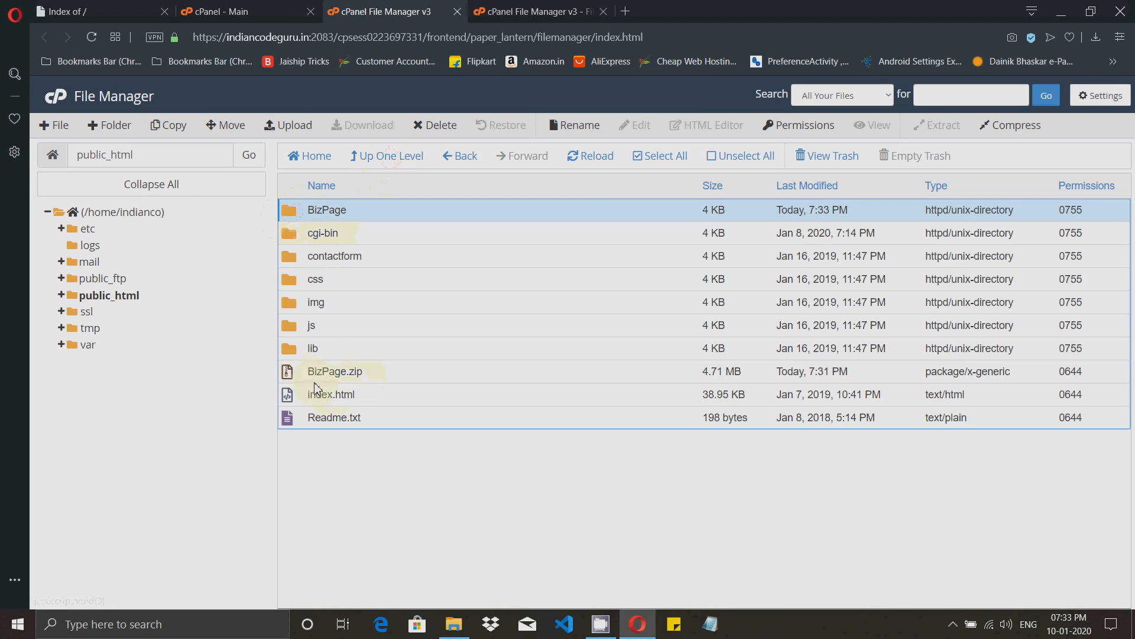
left_click(291, 372, "ctrl")
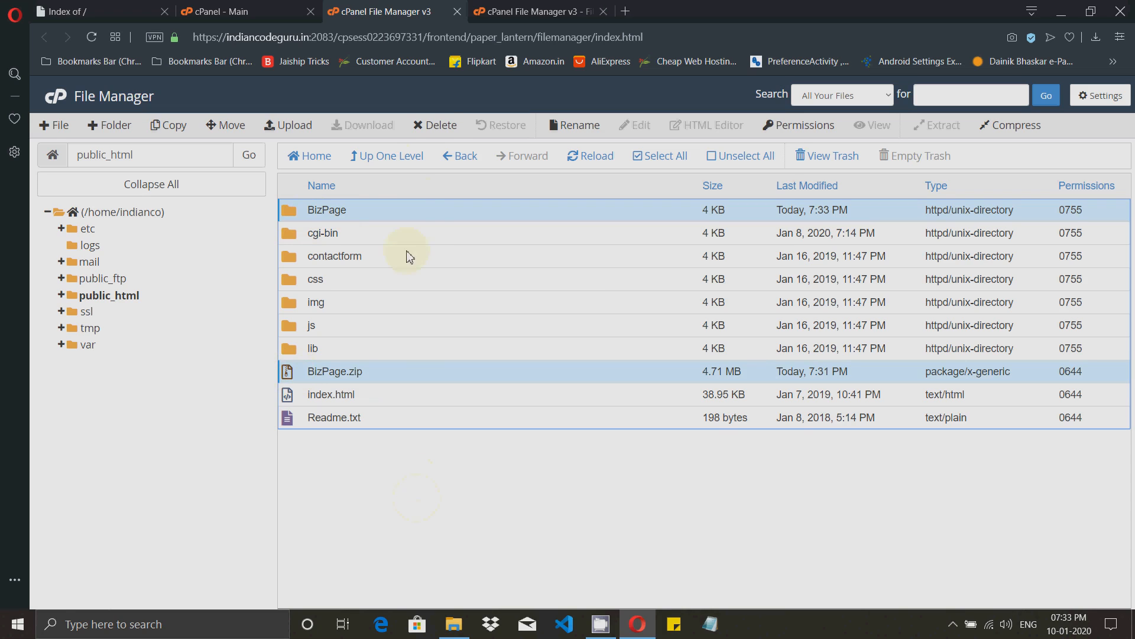
left_click(438, 134)
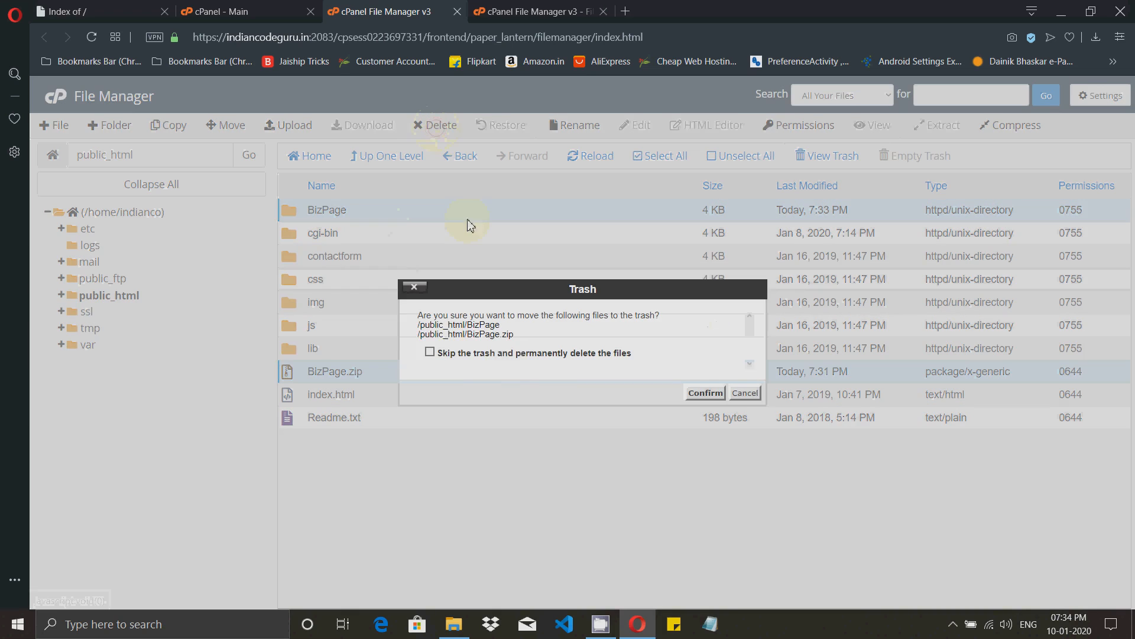
double_click(435, 354)
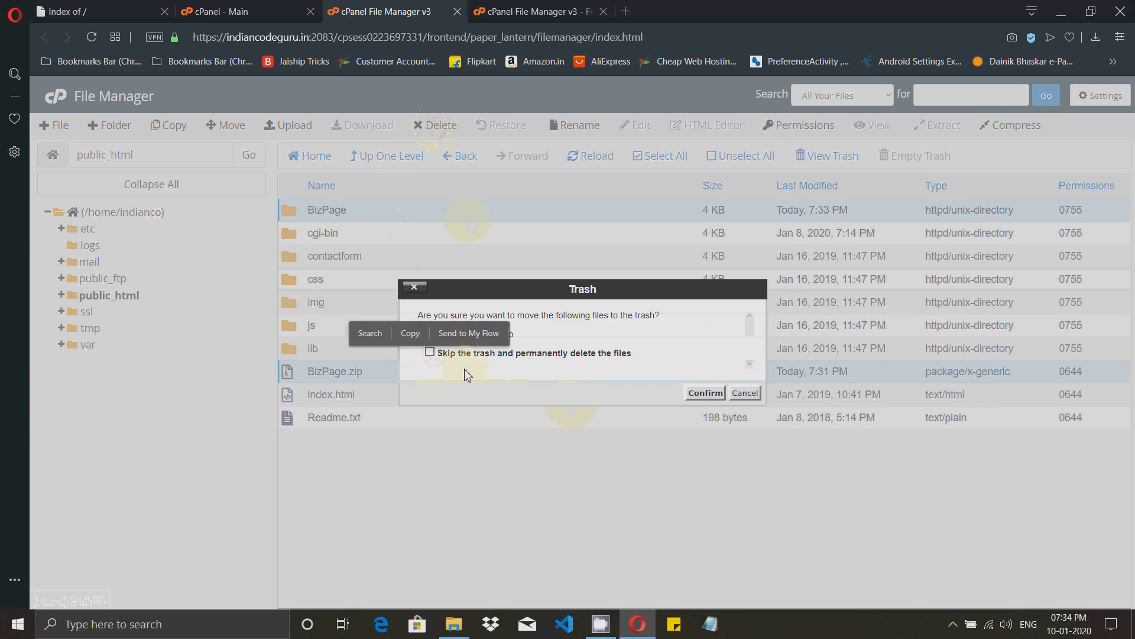
left_click(431, 354)
left_click(707, 393)
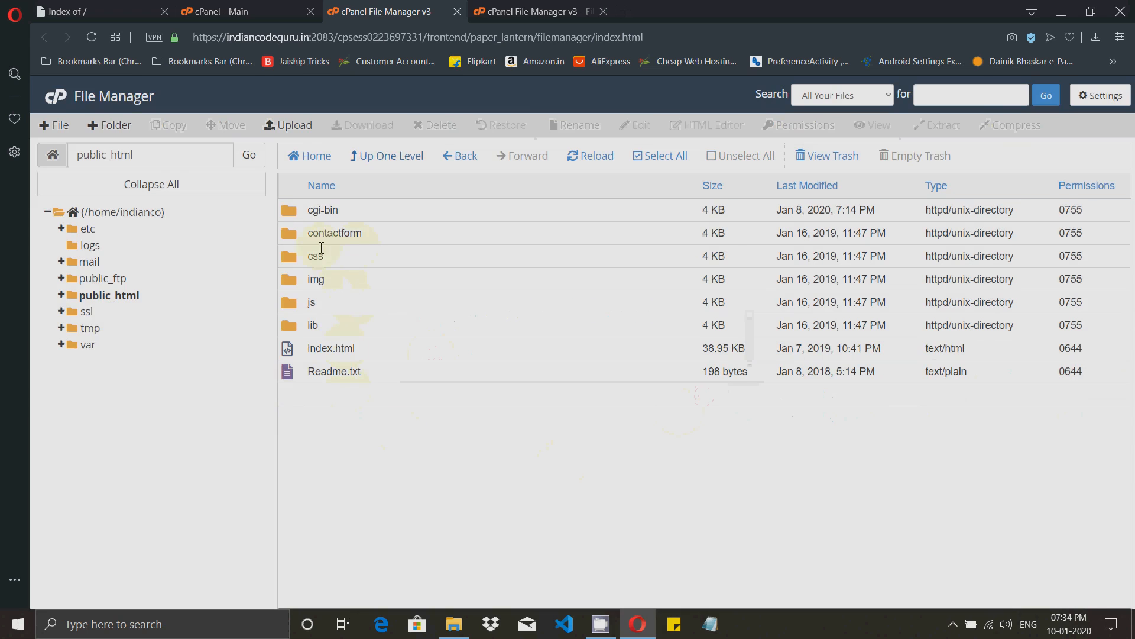
Reload indiancodeguru.in and view the home page with its About Us, Services and Portfolio sections.
left_click(97, 11)
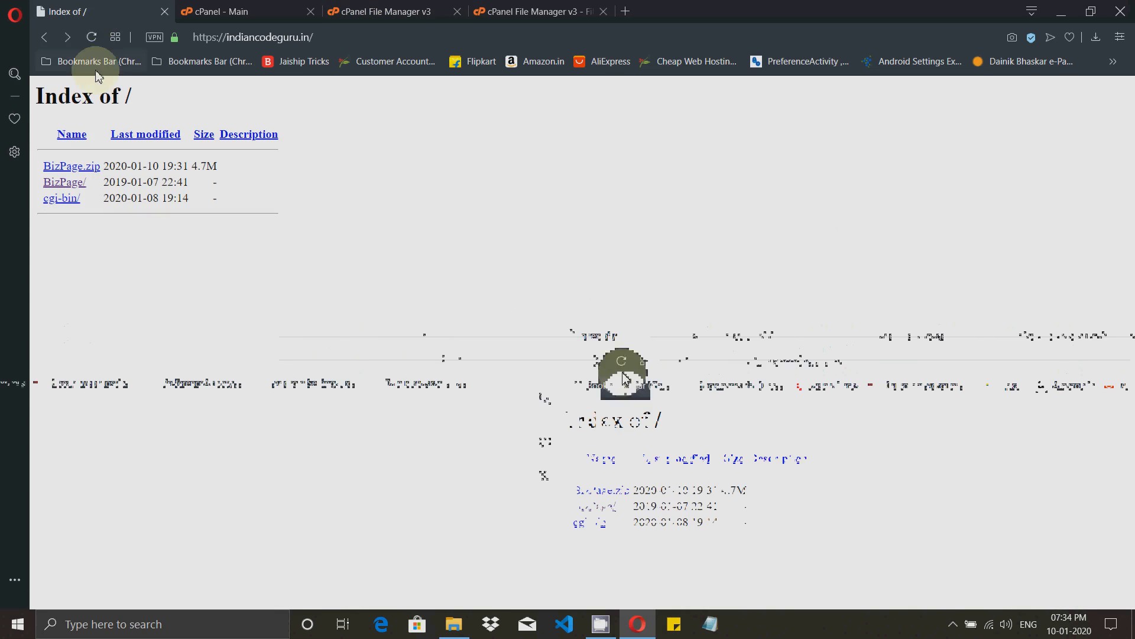
left_click(92, 39)
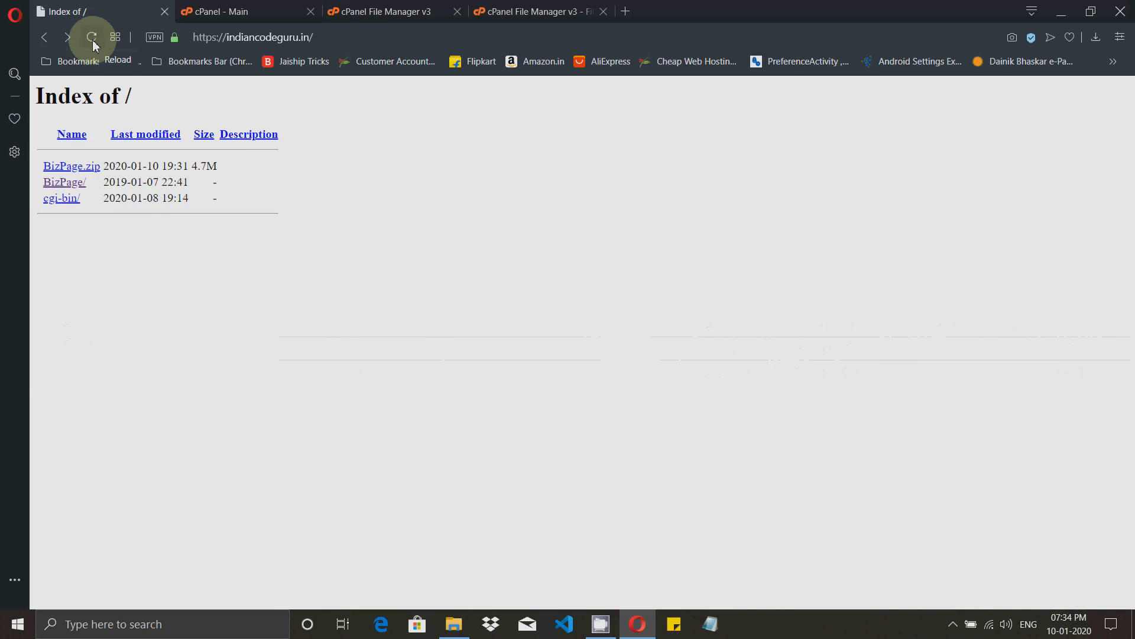
left_click(92, 39)
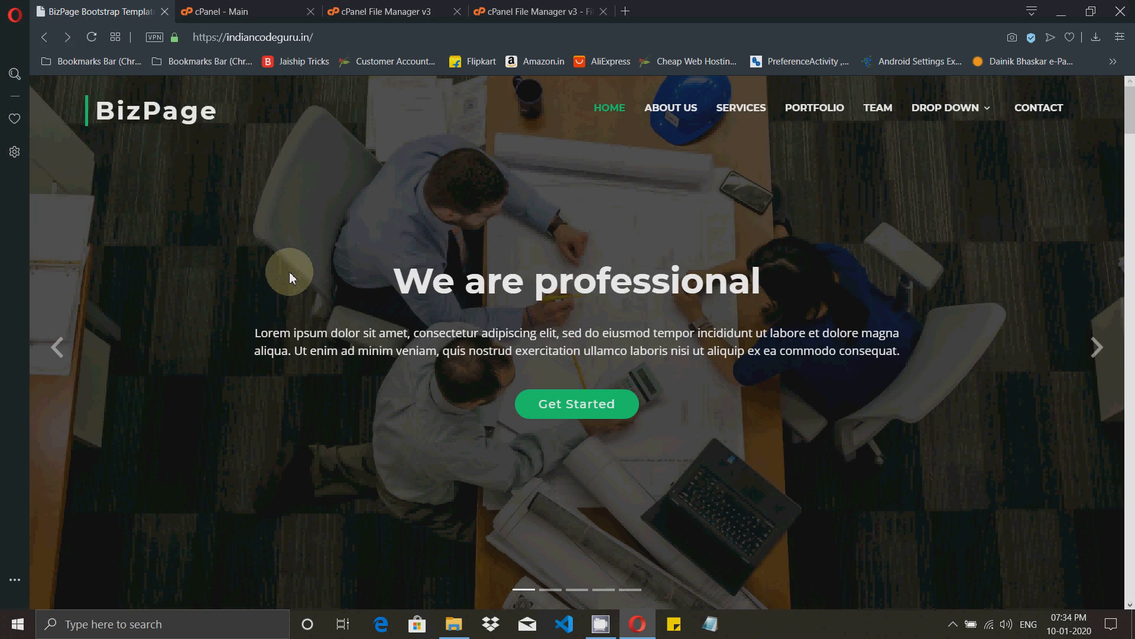
left_click(676, 115)
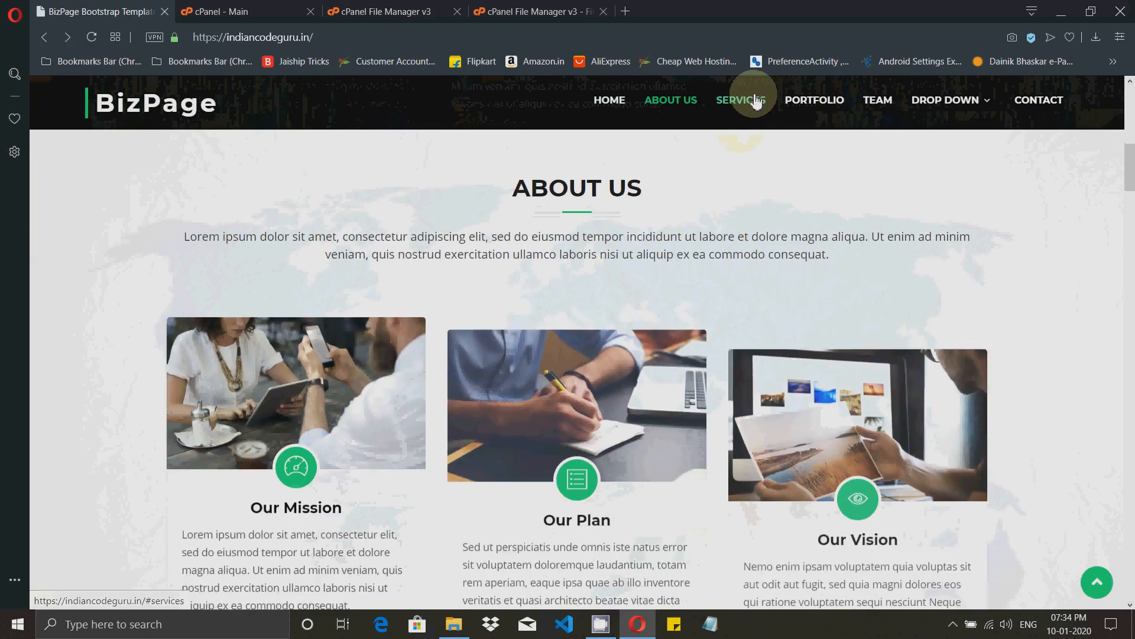
left_click(741, 100)
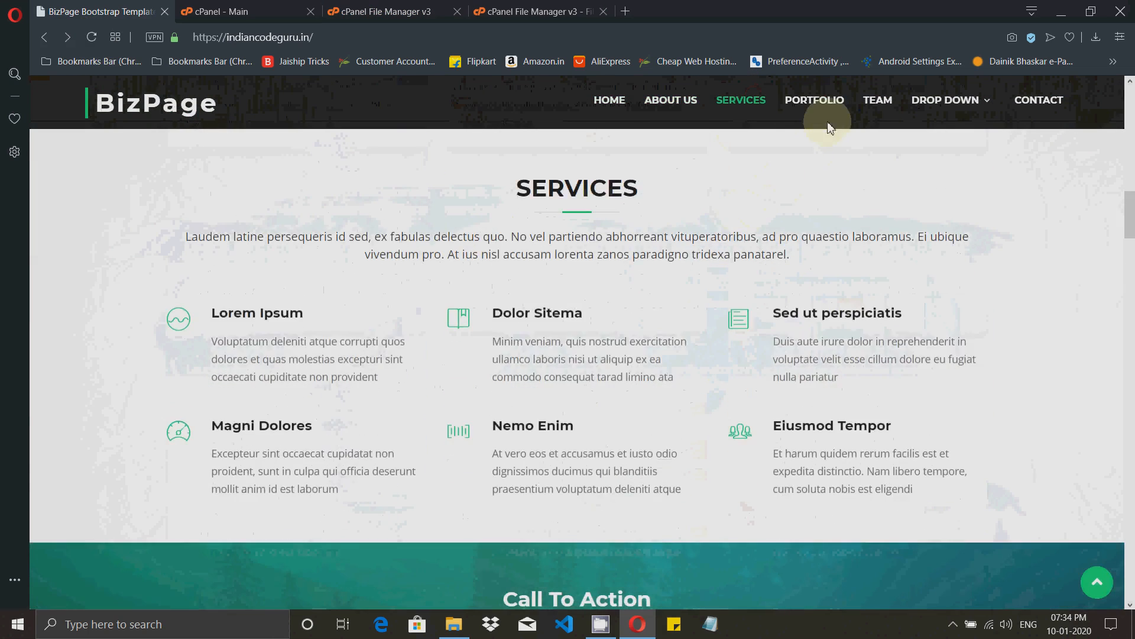
left_click(823, 108)
scroll(585, 259, "up", 15)
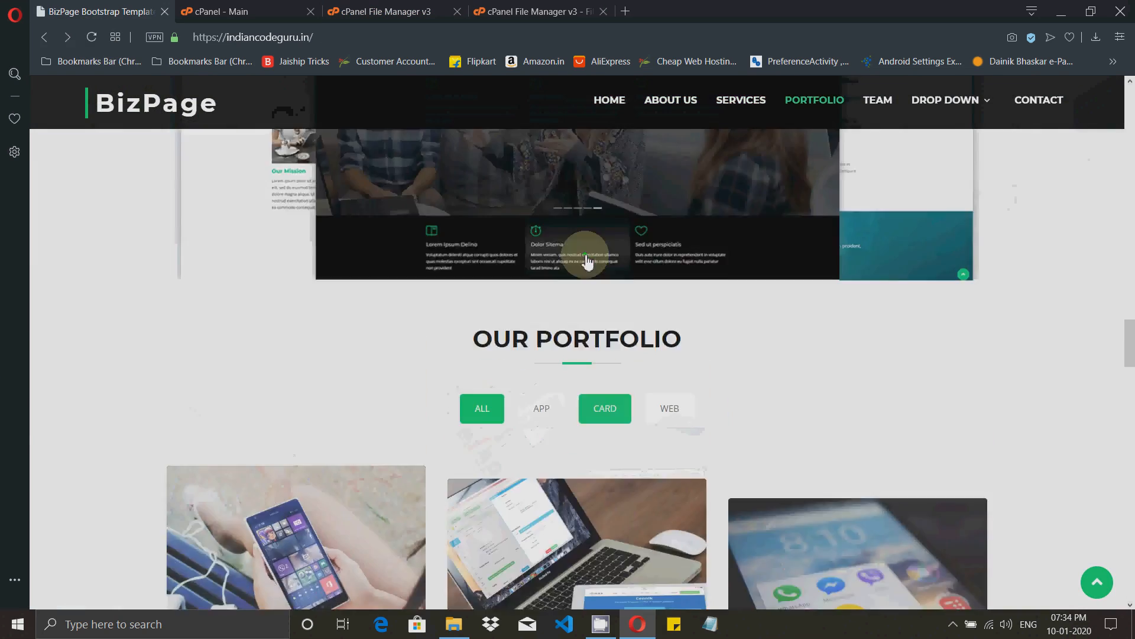
scroll(586, 251, "up", 5)
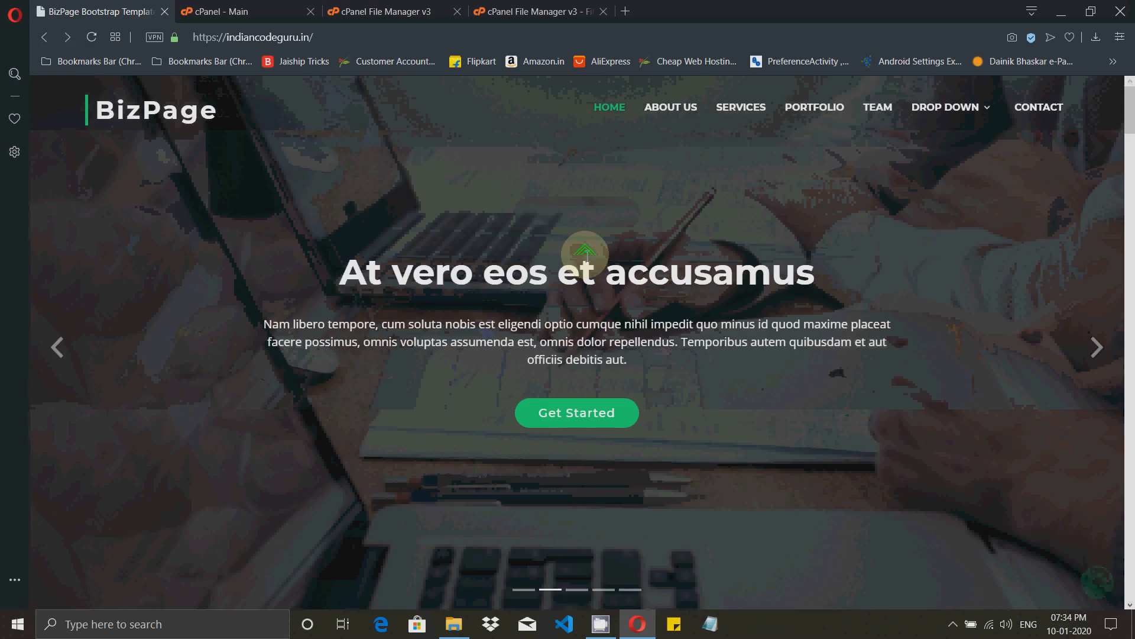
Switch to File Explorer and open index.html from the inner Downloads/BizPage/BizPage folder in the default browser.
left_click(454, 622)
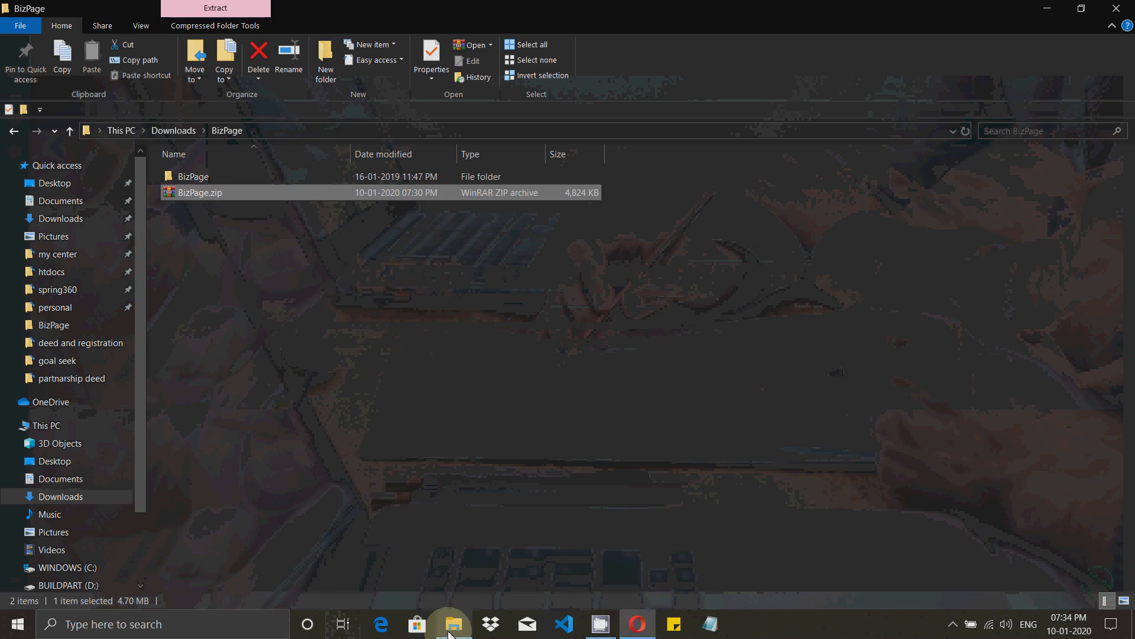
double_click(197, 178)
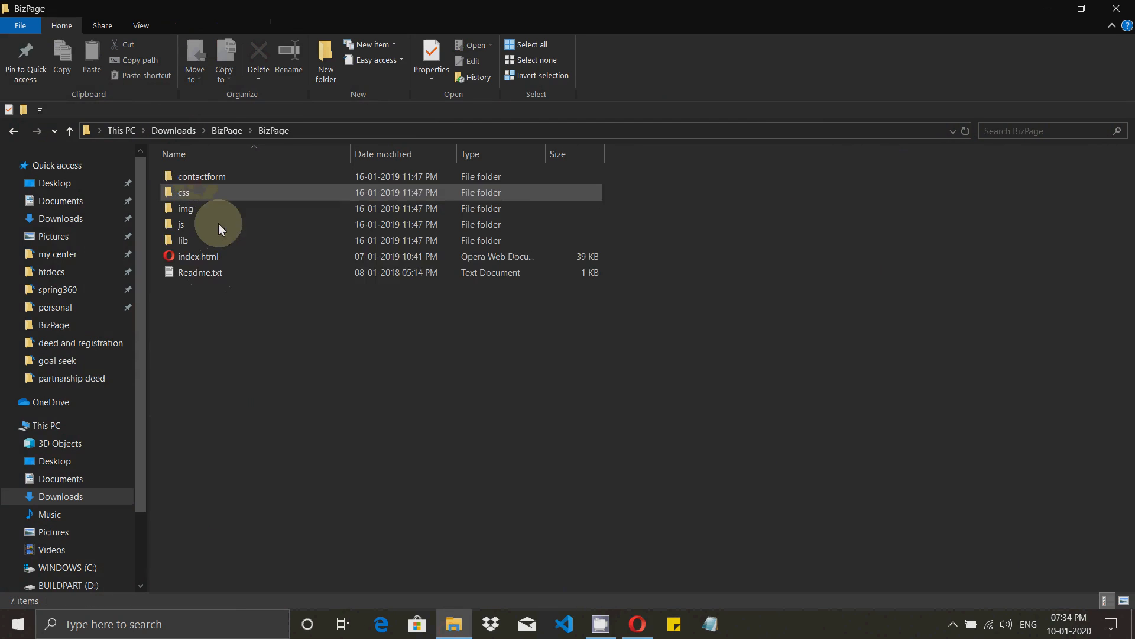
left_click(200, 258)
right_click(201, 258)
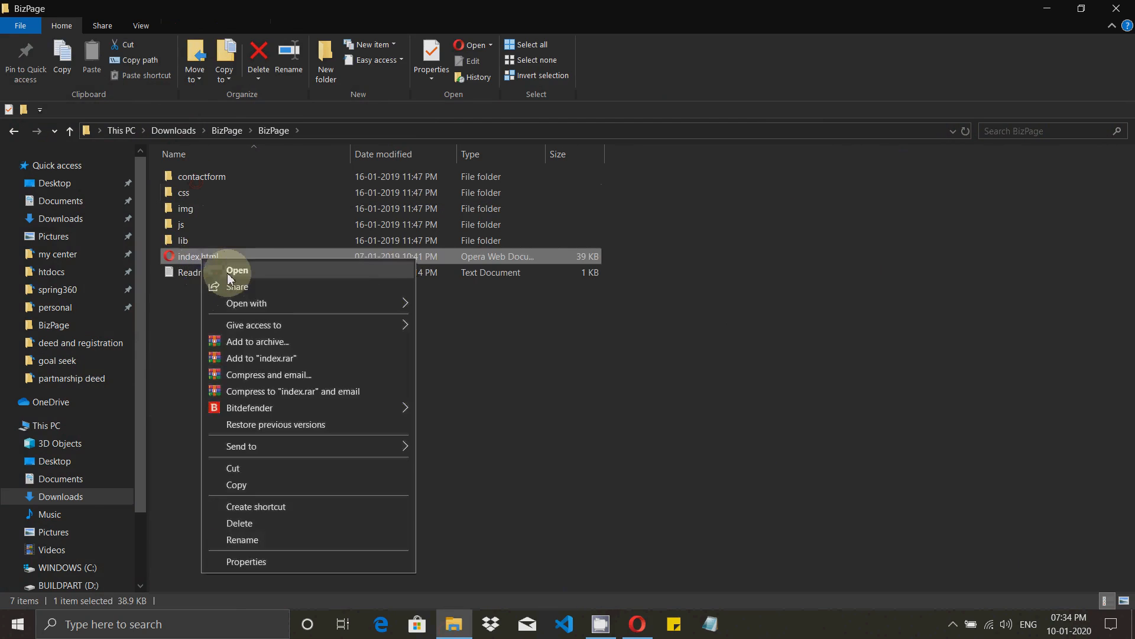
left_click(227, 265)
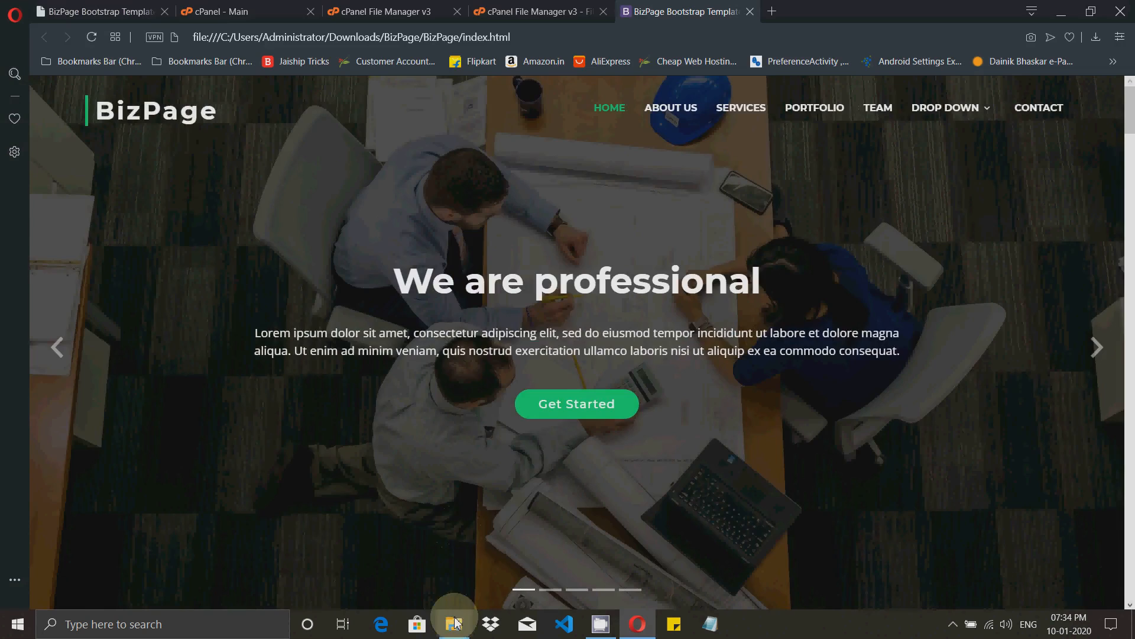
Return to File Explorer and open the local index.html with Visual Studio Code.
left_click(453, 624)
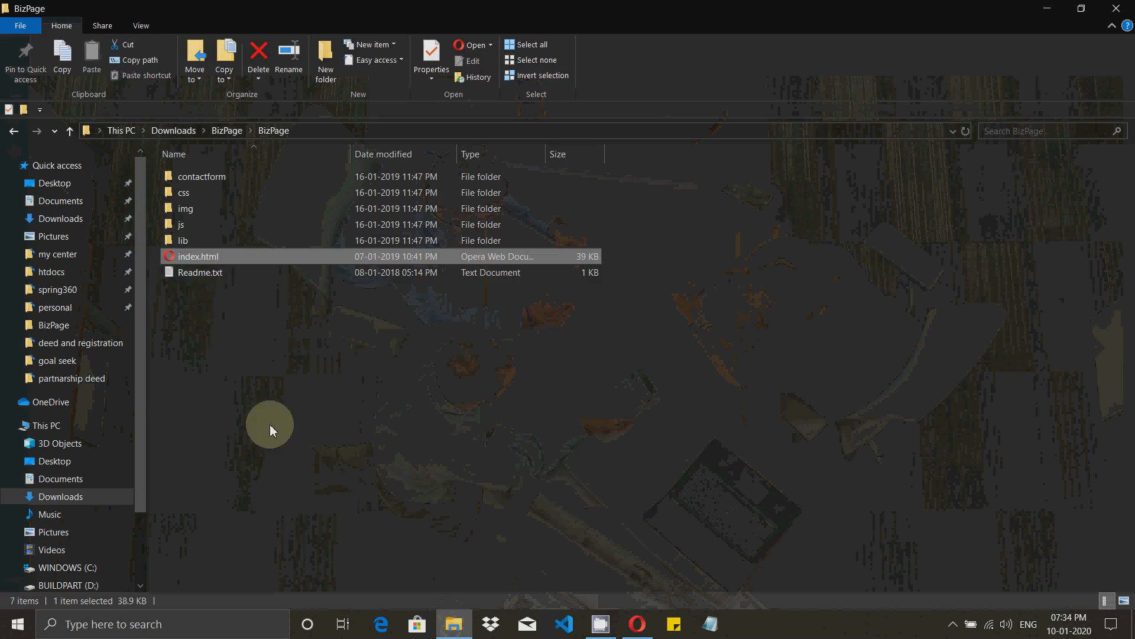
right_click(197, 258)
mouse_move(306, 314)
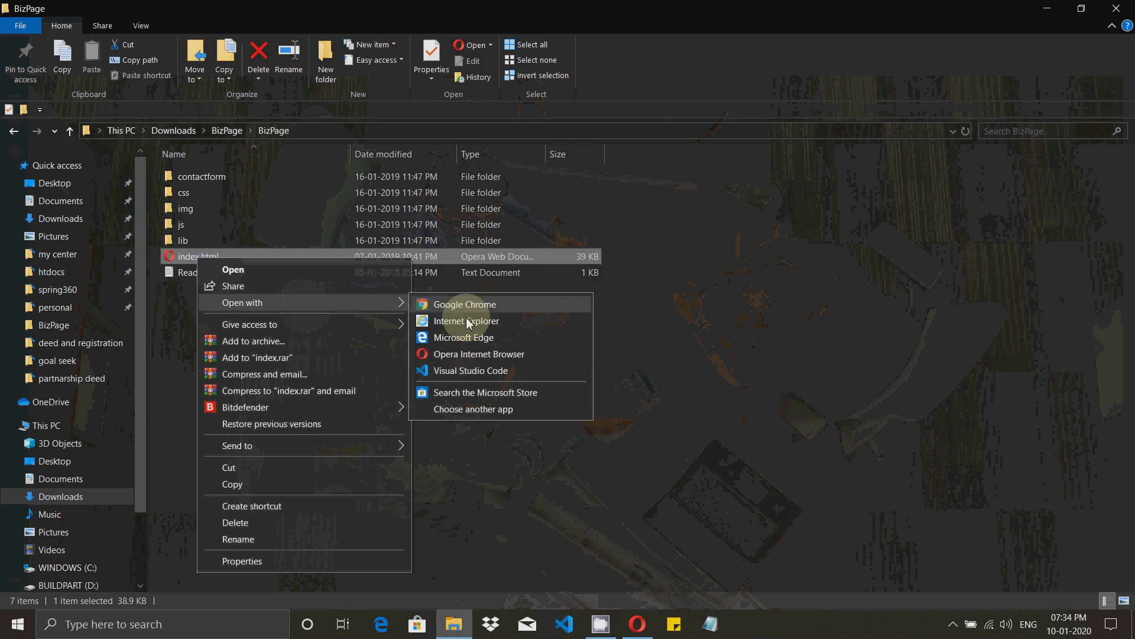
left_click(467, 371)
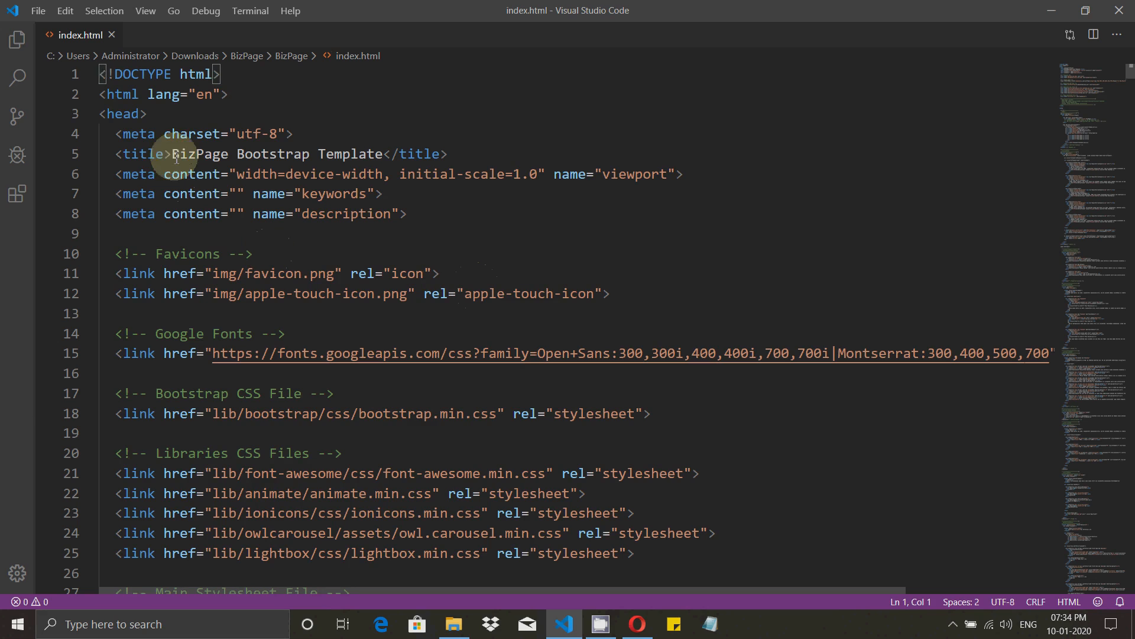
Replace the page title text in index.html with "Indian Code Guru".
left_click_drag(175, 152, 388, 155)
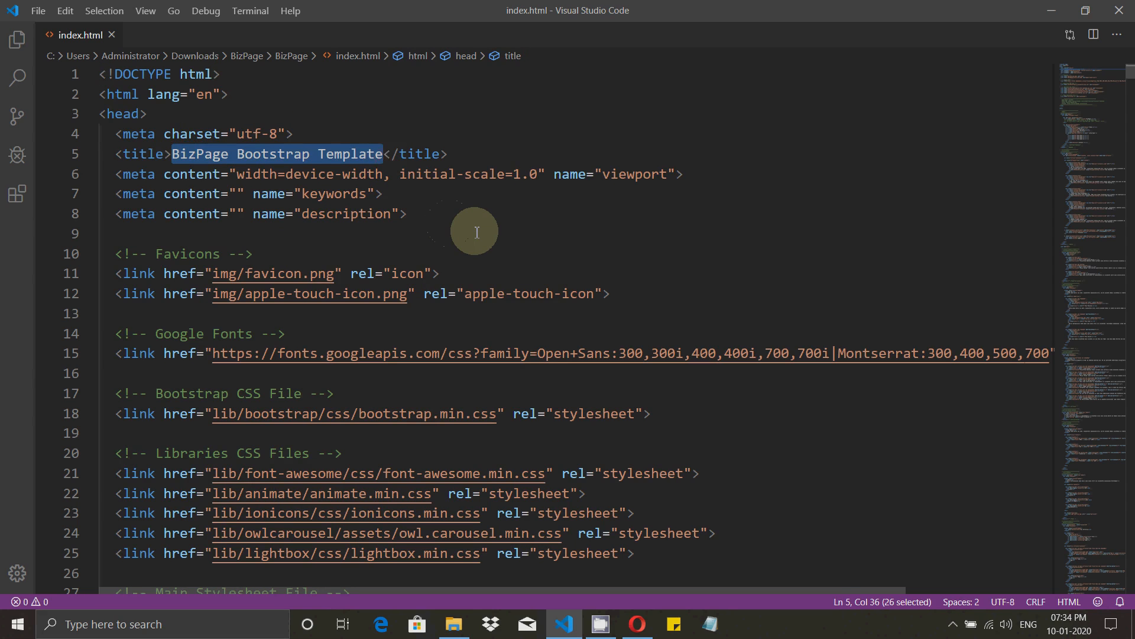
key("BackSpace")
type("Indian ")
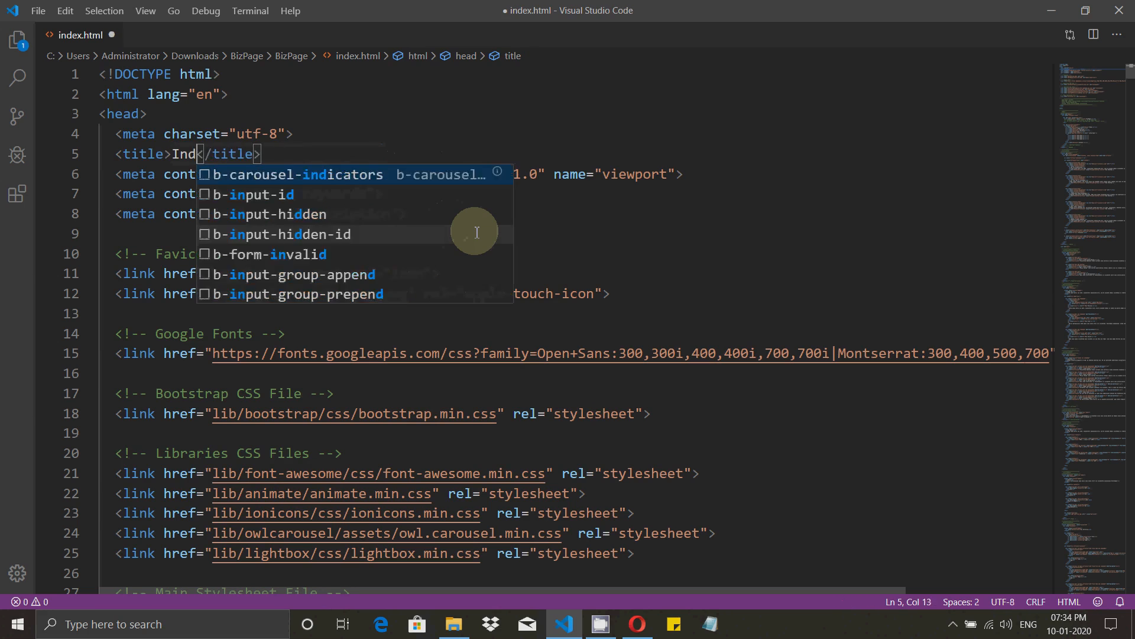
type("Code G")
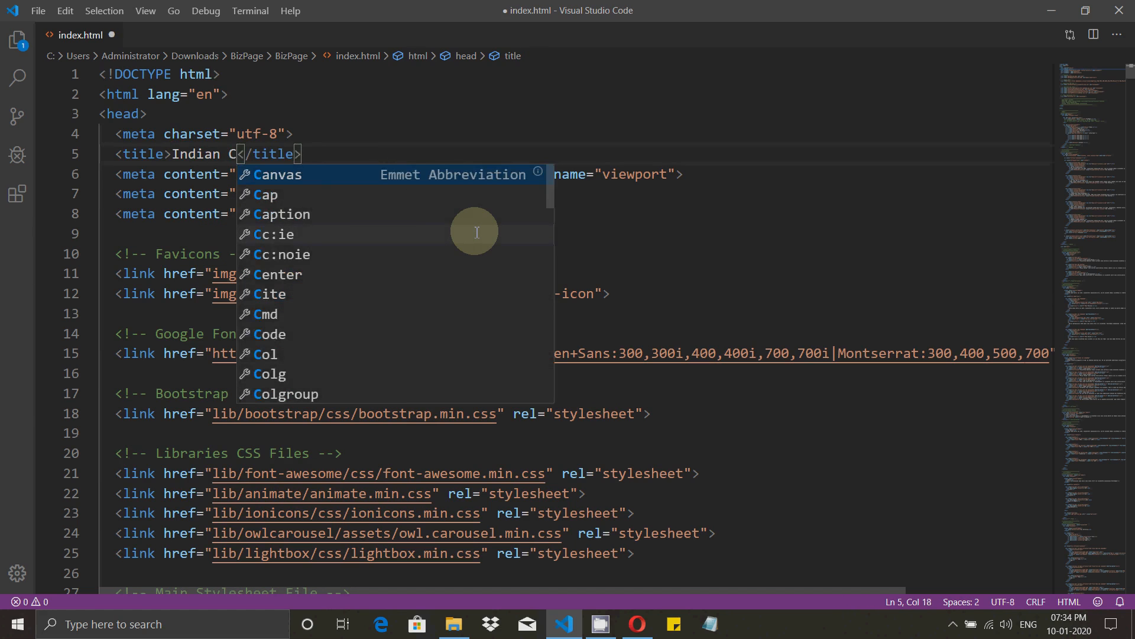
type("uru")
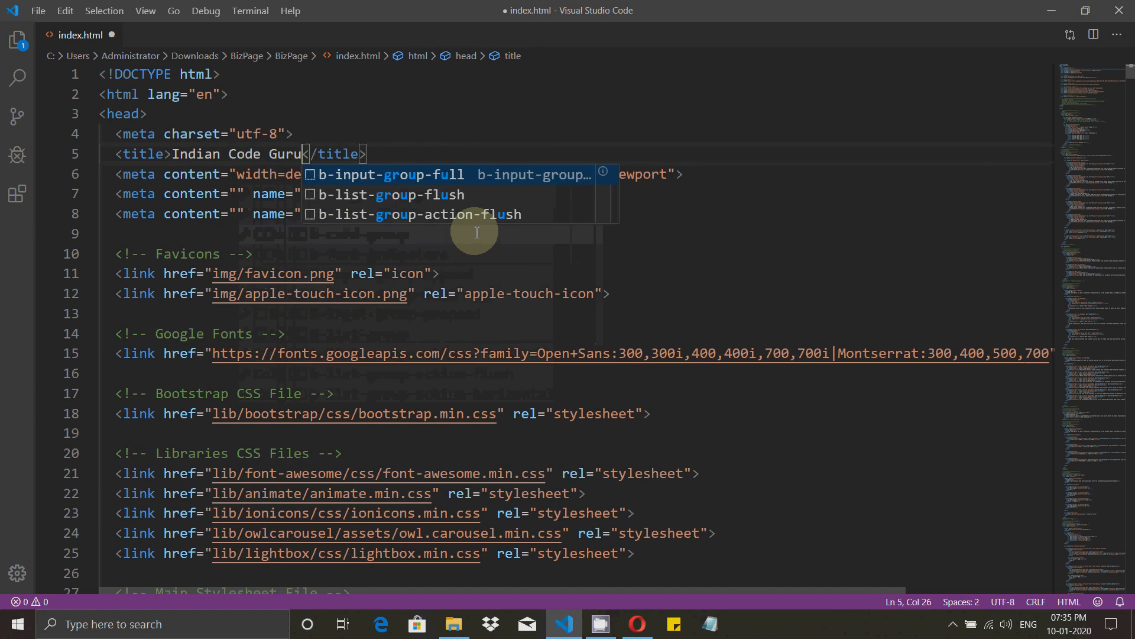
left_click(440, 253)
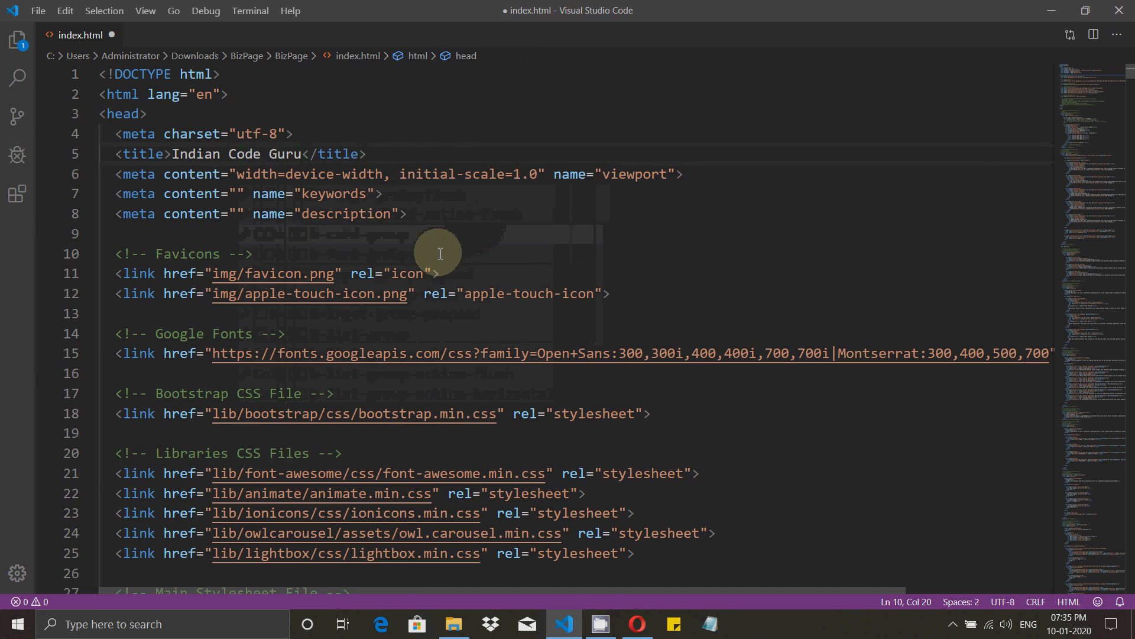
Change the header logo's h1 link text to "Indian Code Guru" and save index.html.
scroll(440, 253, "down", 10)
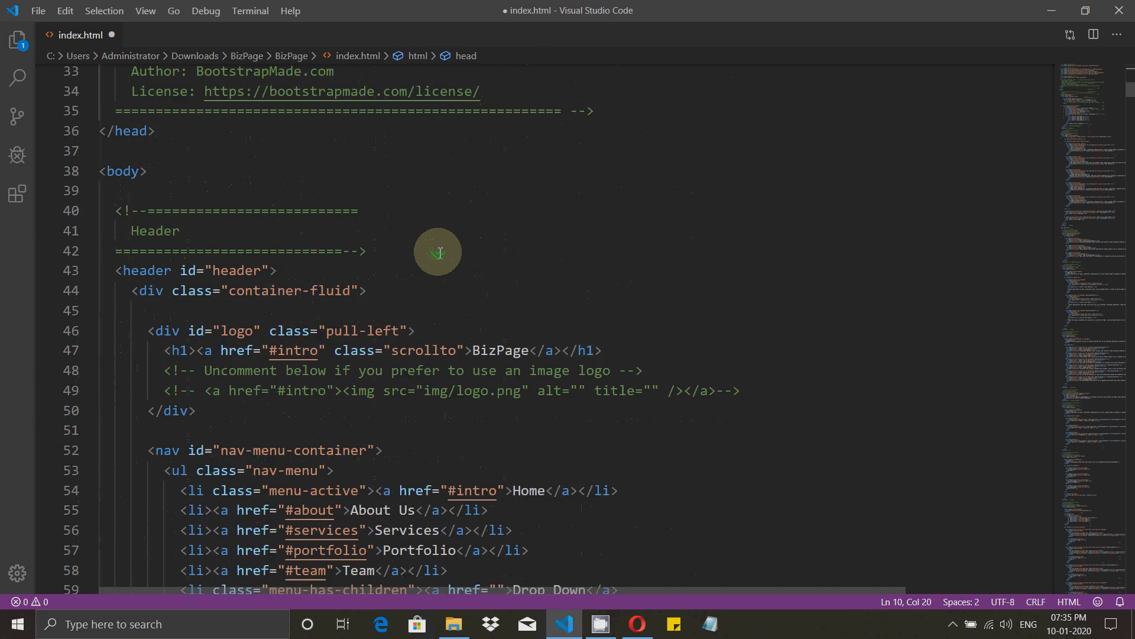
scroll(440, 254, "down", 2)
double_click(500, 259)
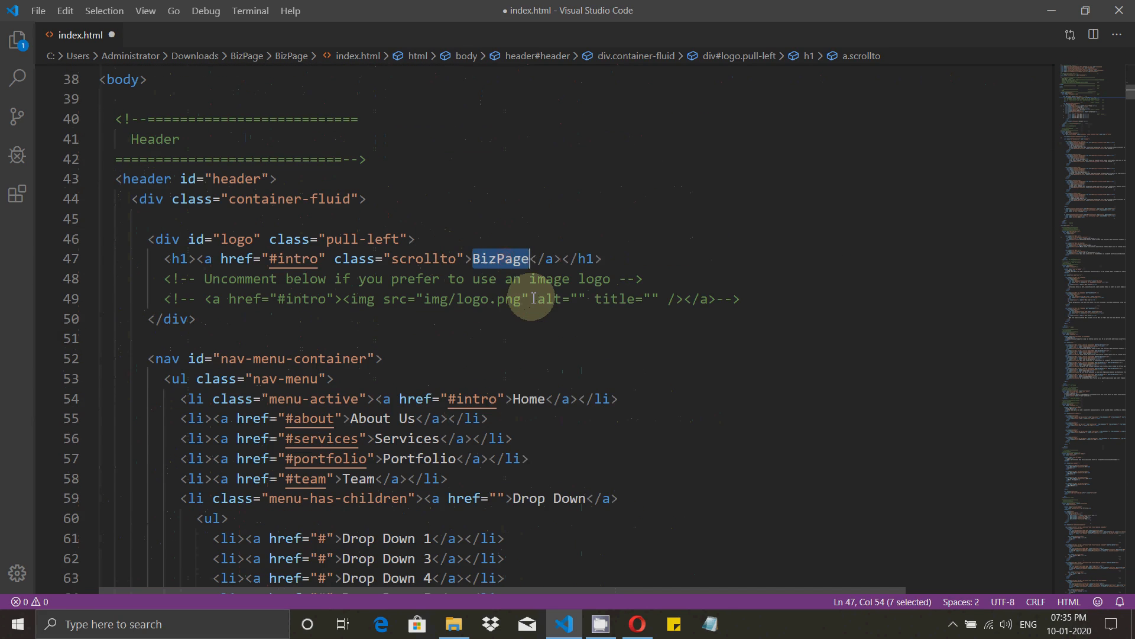
type("Indian ")
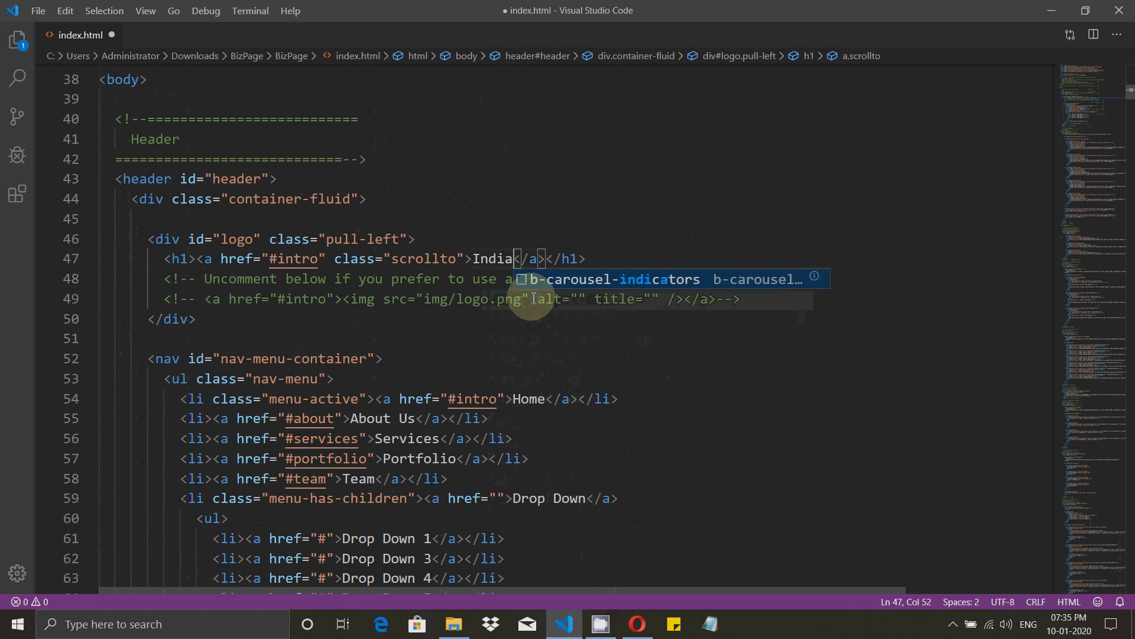
type("ca")
key("BackSpace")
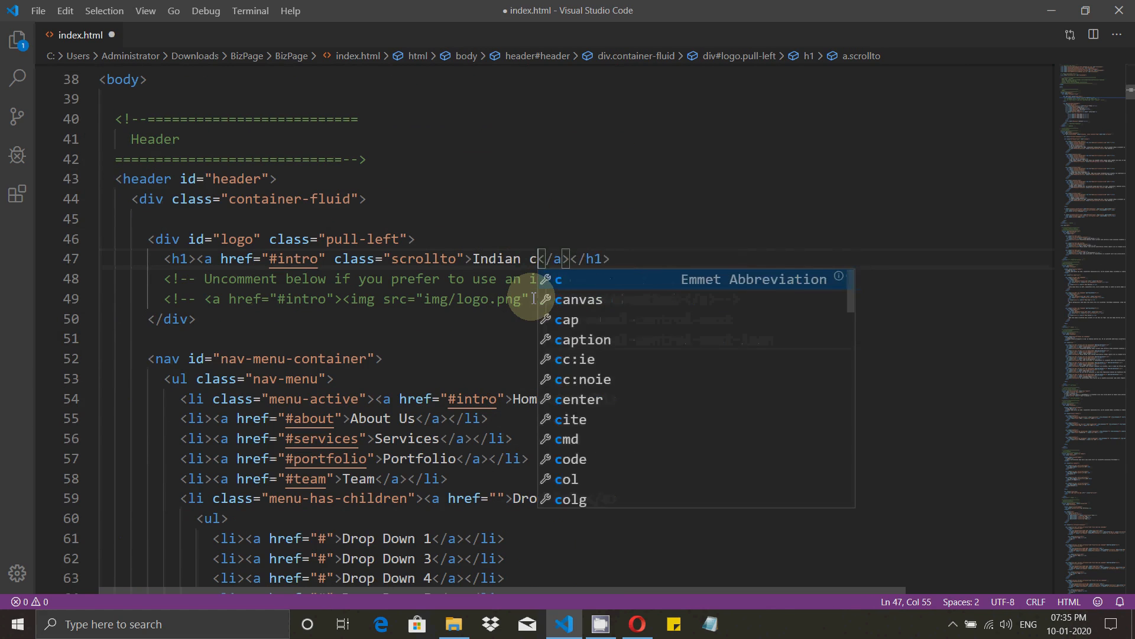
key("BackSpace")
type("Code G")
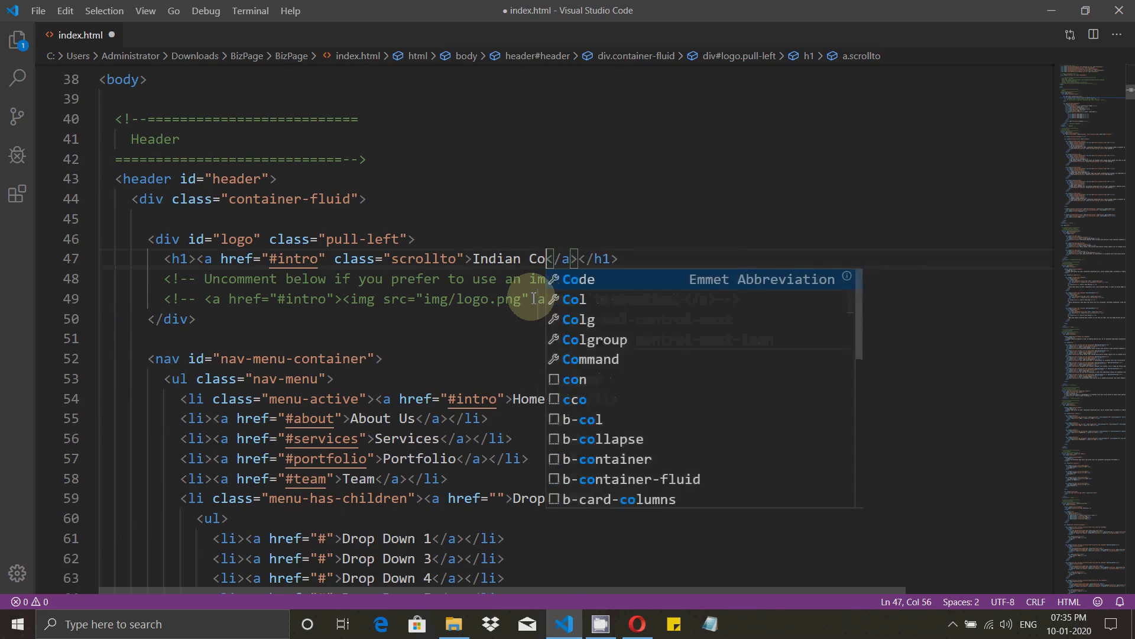
type("uru")
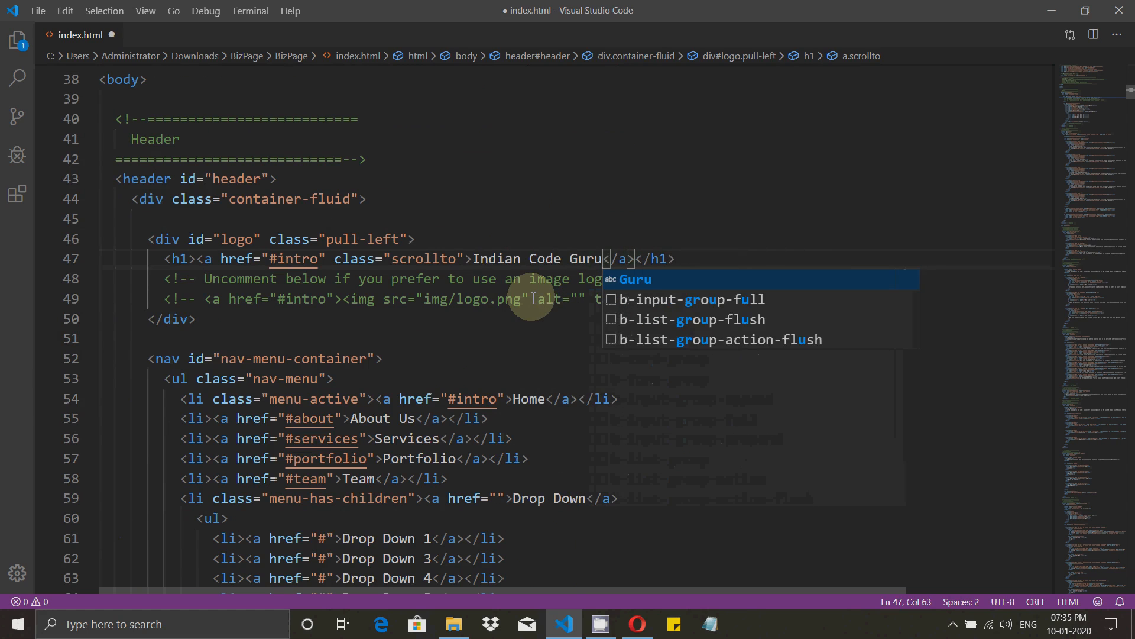
left_click(494, 367)
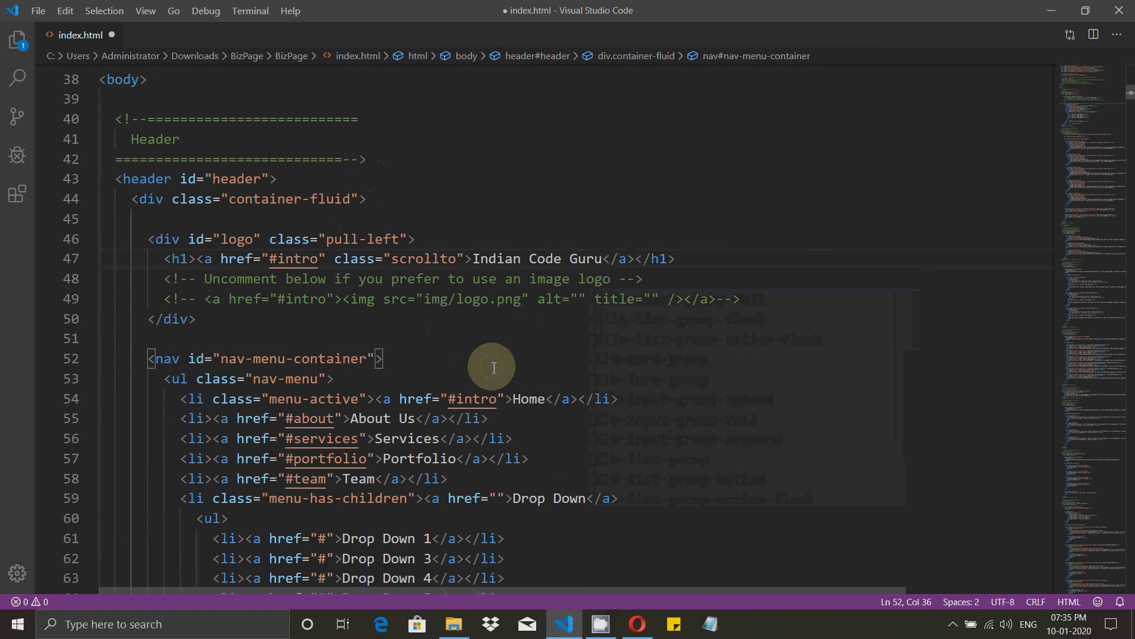
key("ctrl+s")
Switch to File Explorer, open the edited local index.html in the browser and check its title and header logo.
left_click(453, 624)
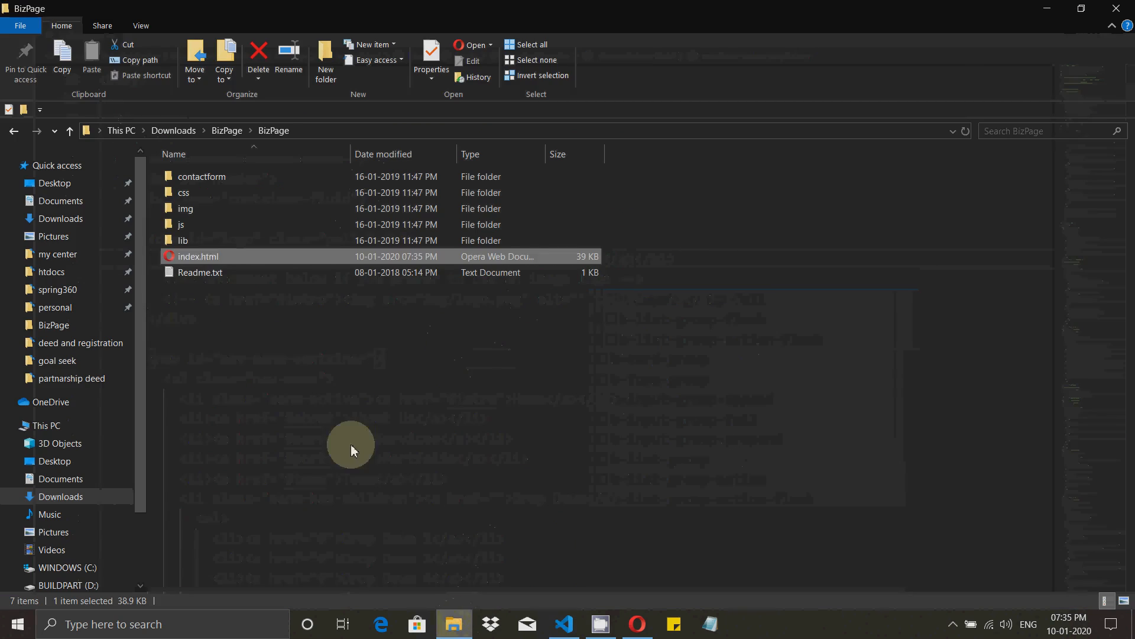
double_click(194, 258)
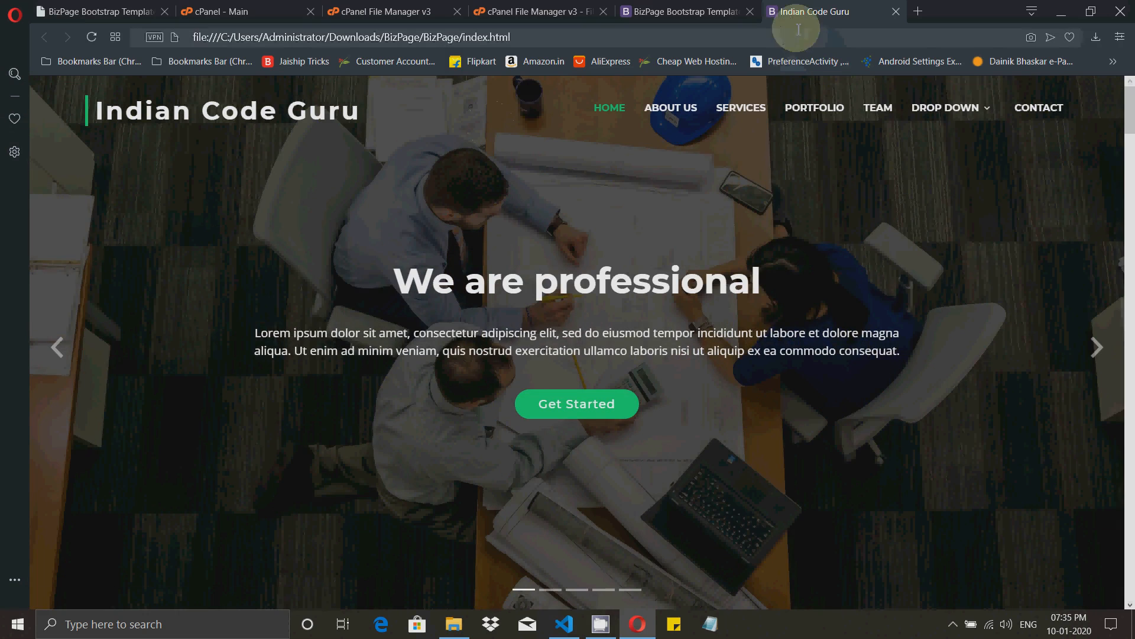
scroll(736, 207, "down", 1)
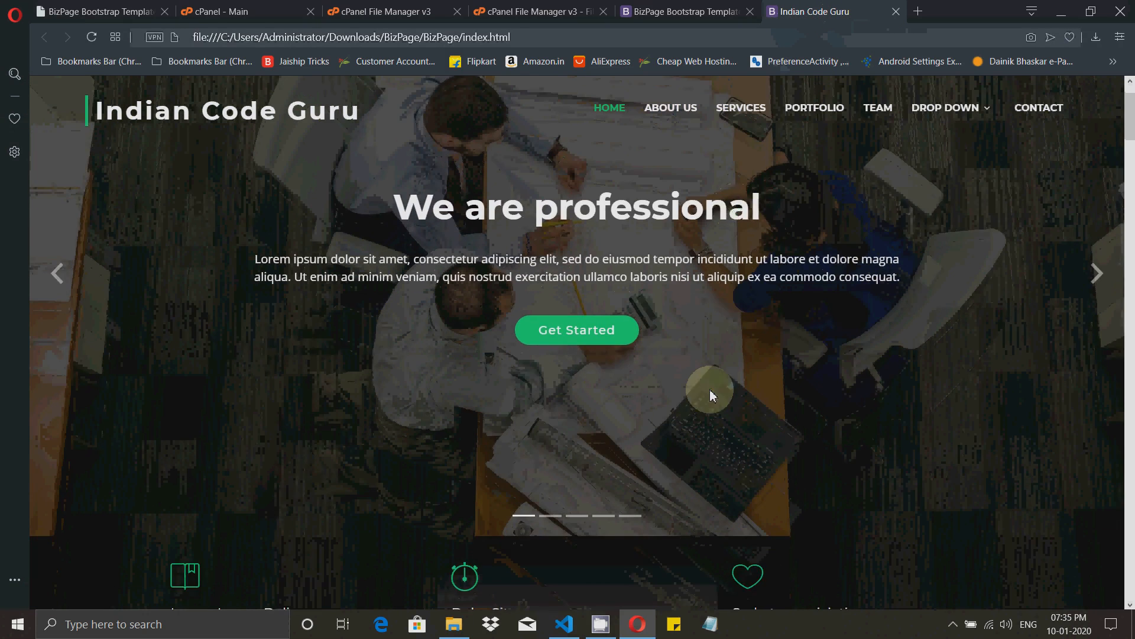
scroll(710, 395, "up", 1)
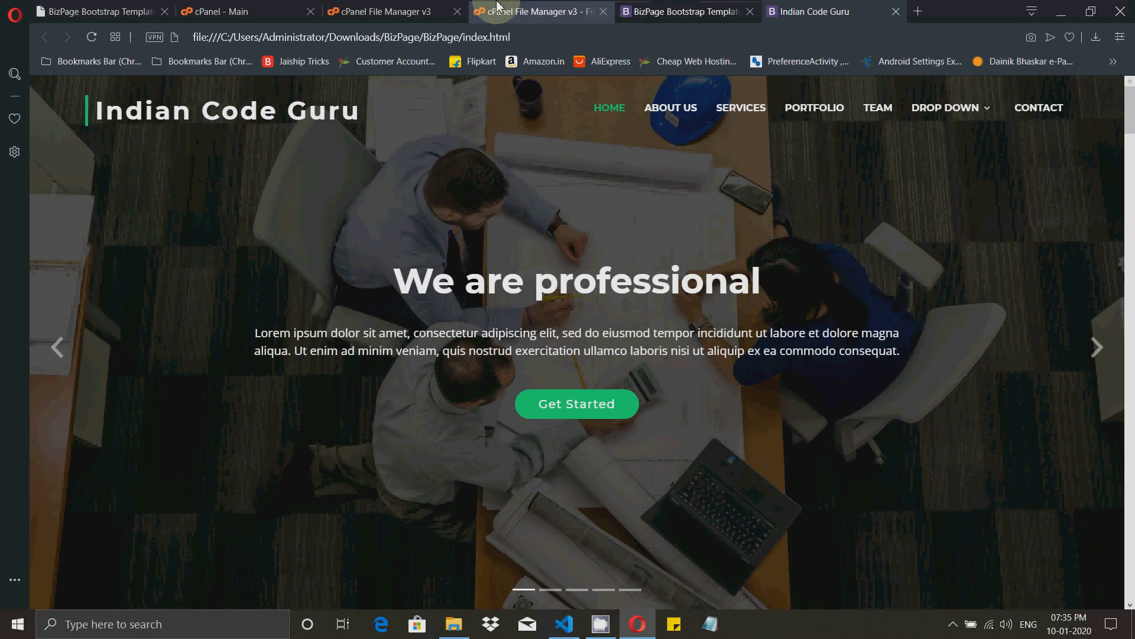
Switch to the cPanel File Manager showing public_html and open the file upload page for that folder.
left_click(523, 12)
left_click(408, 12)
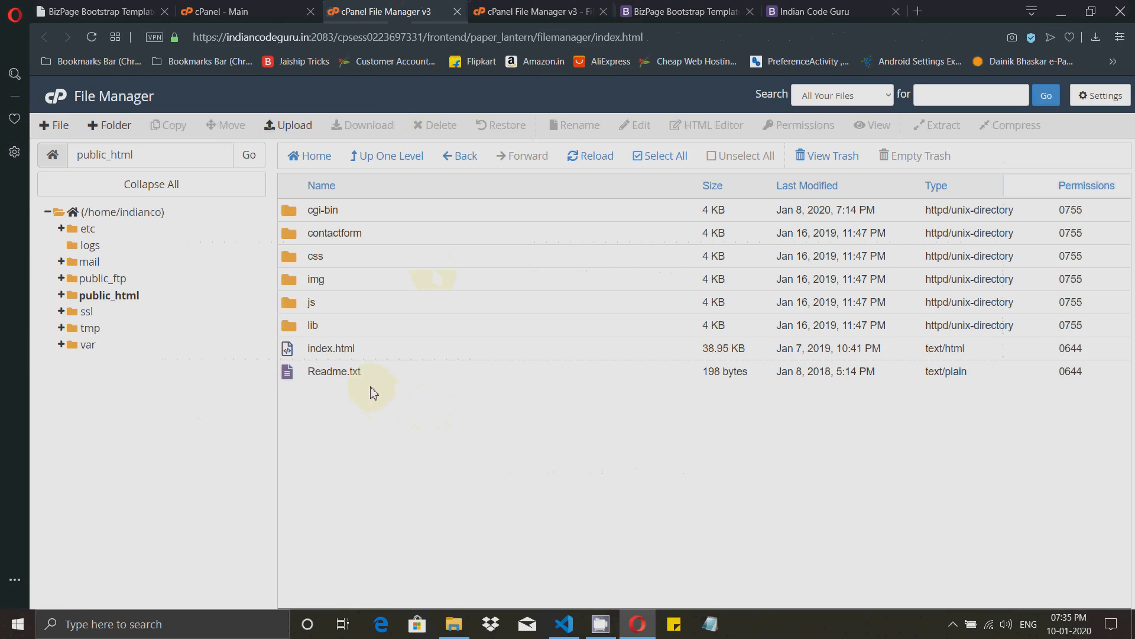
left_click(290, 352)
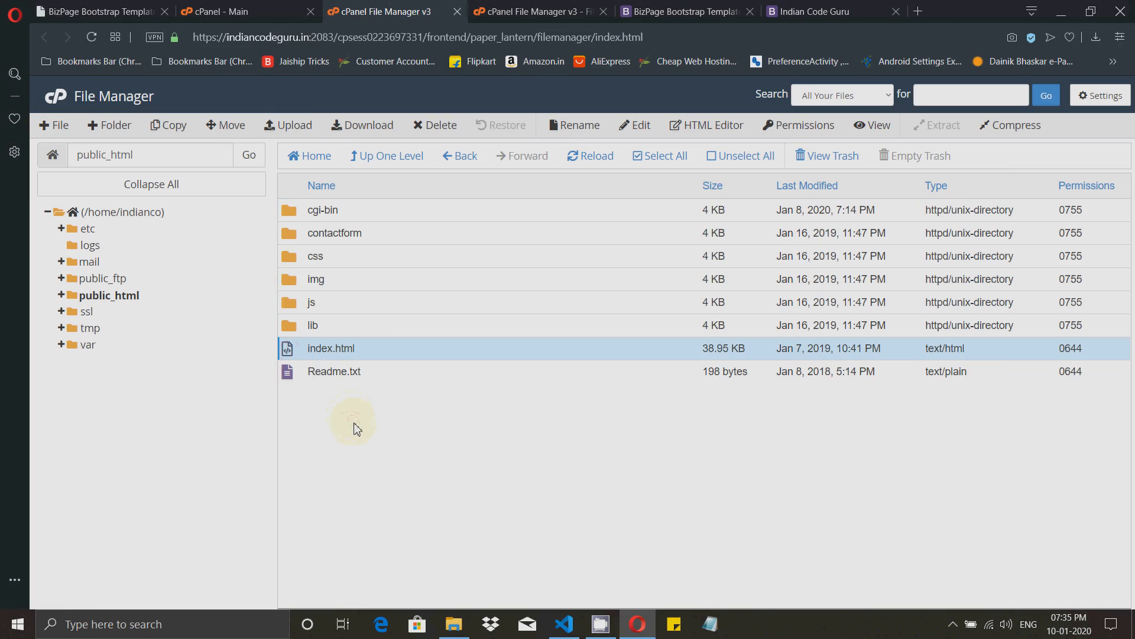
left_click(296, 129)
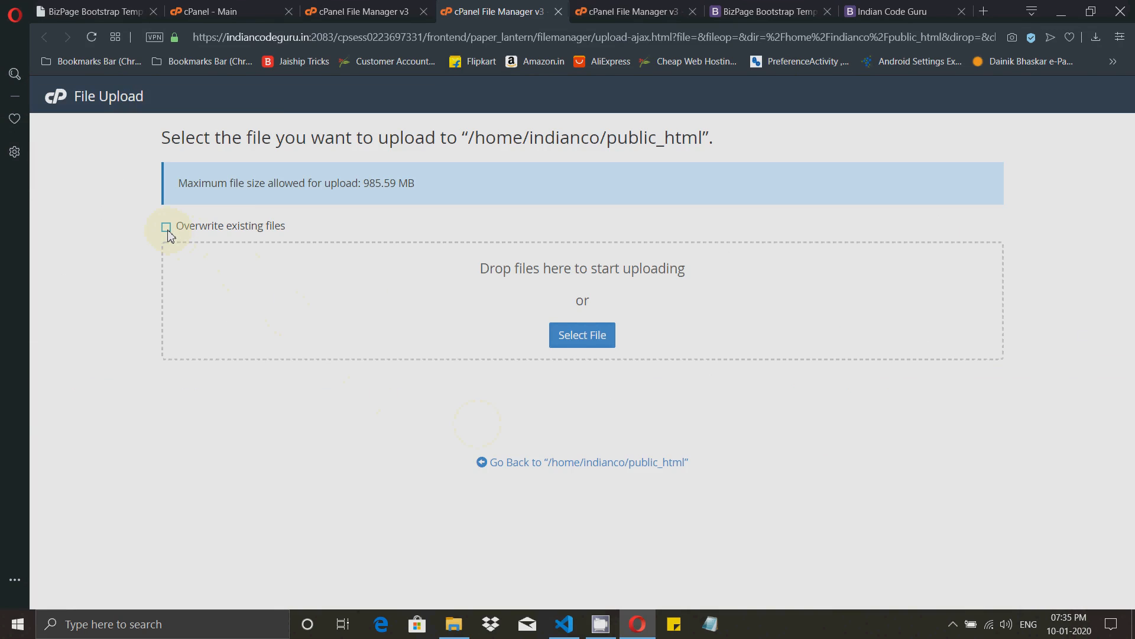
Upload index.html from the inner Downloads/BizPage/BizPage folder to public_html, overwriting the existing file.
left_click(581, 347)
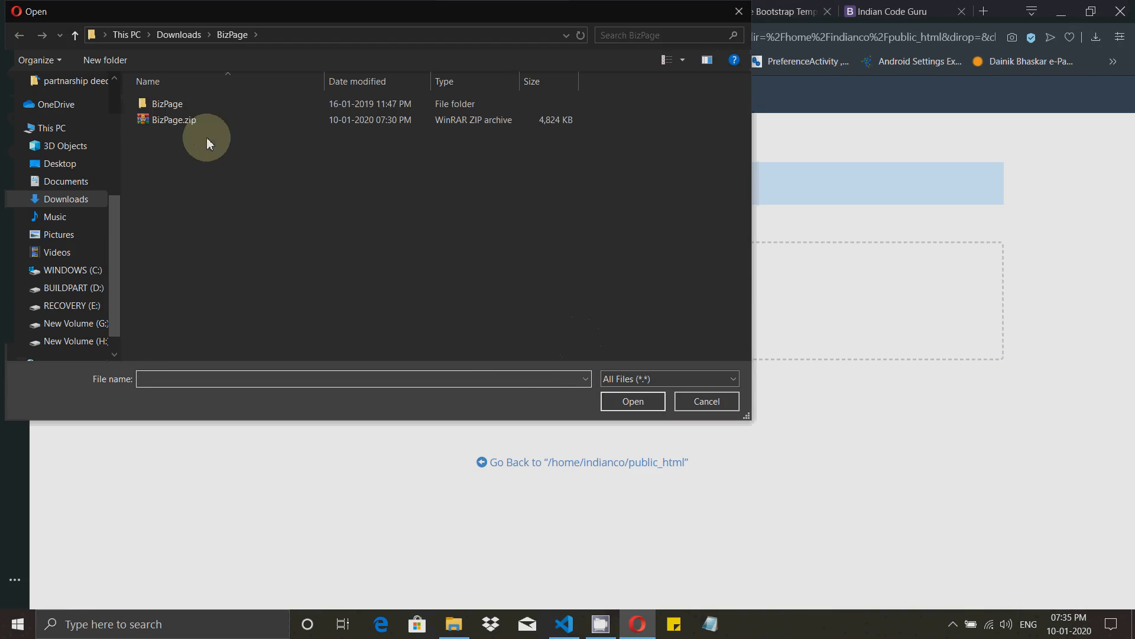
double_click(190, 106)
left_click(173, 182)
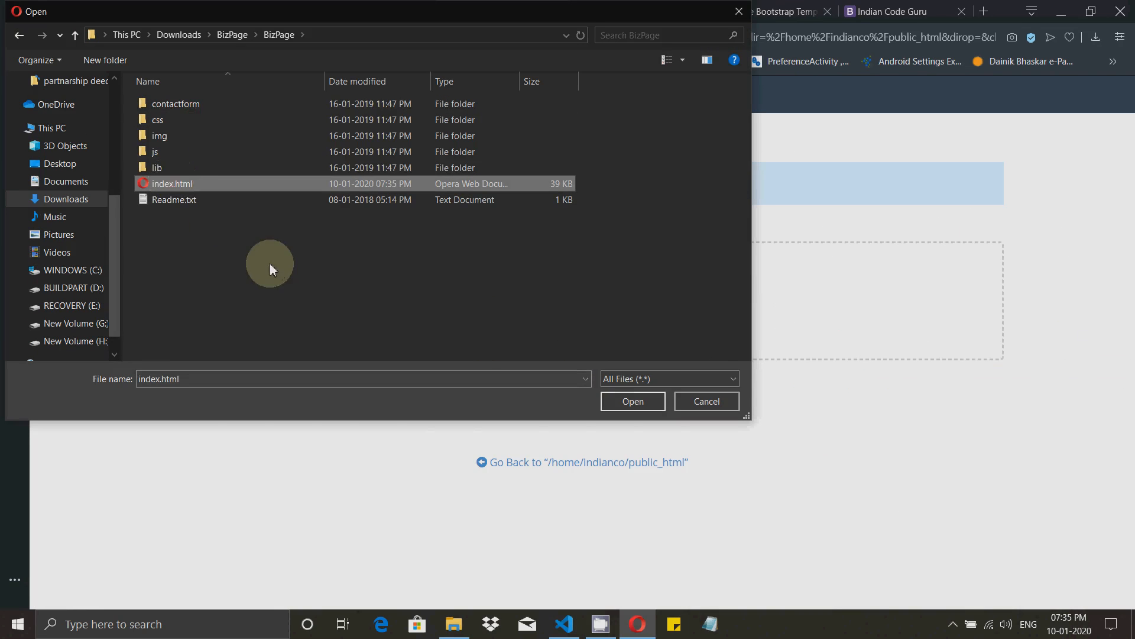
left_click(621, 400)
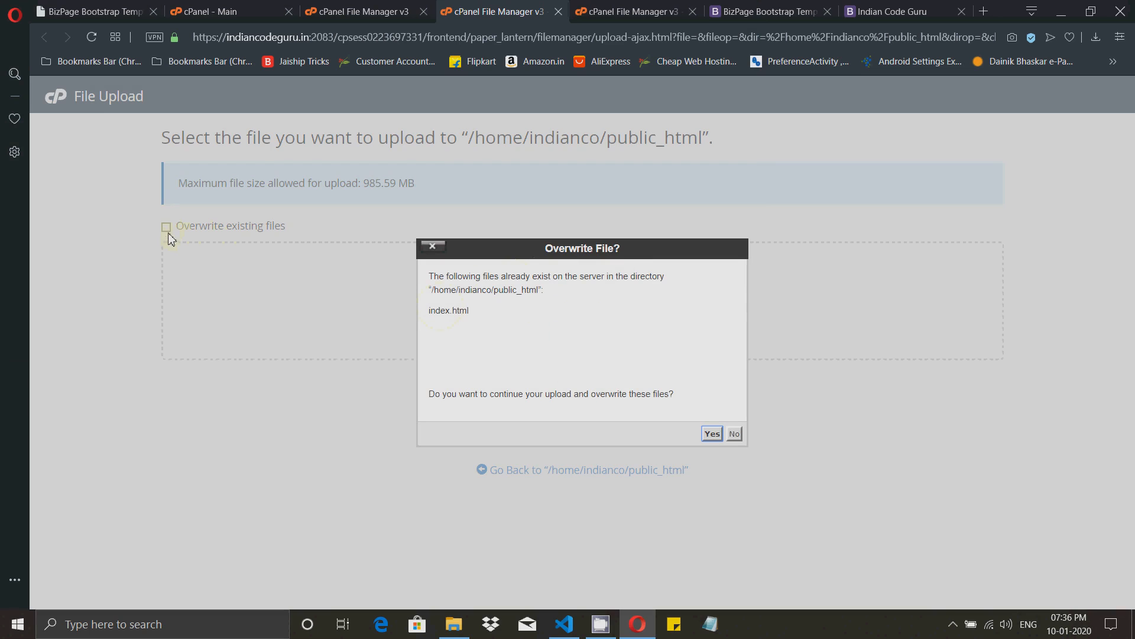
left_click(712, 434)
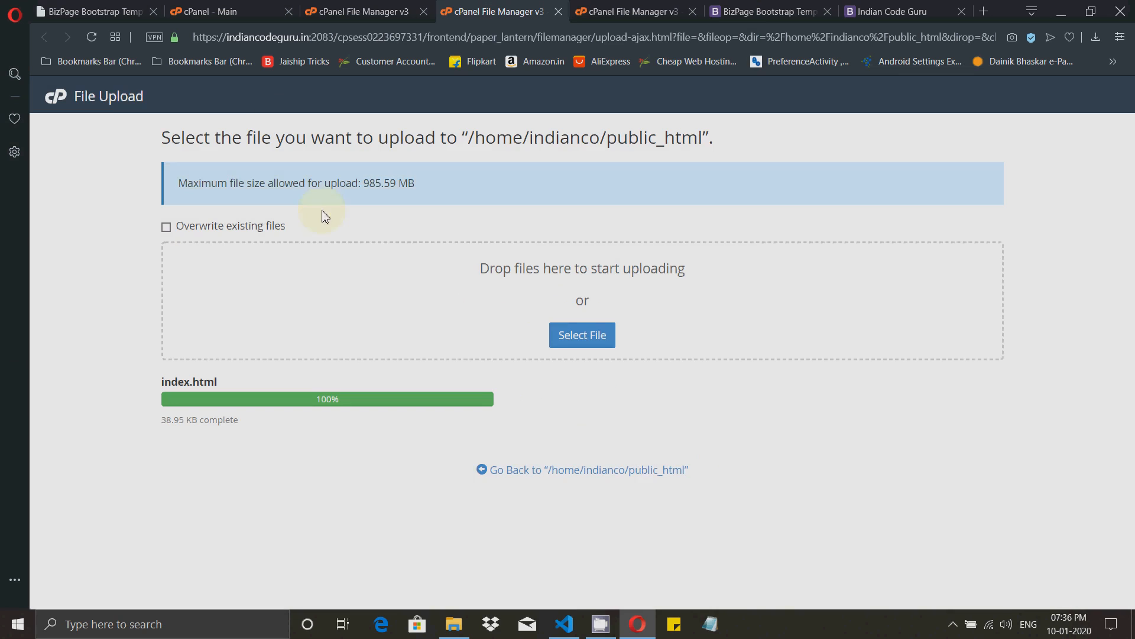
Reload the live indiancodeguru.in page and check its title and header logo.
left_click(83, 12)
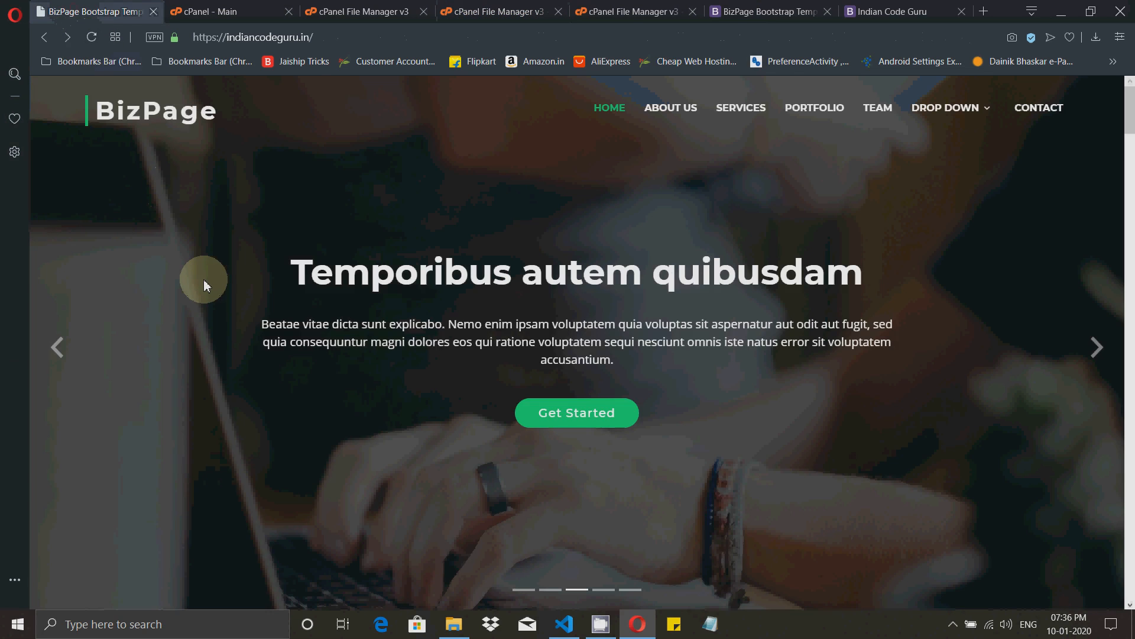
left_click(91, 38)
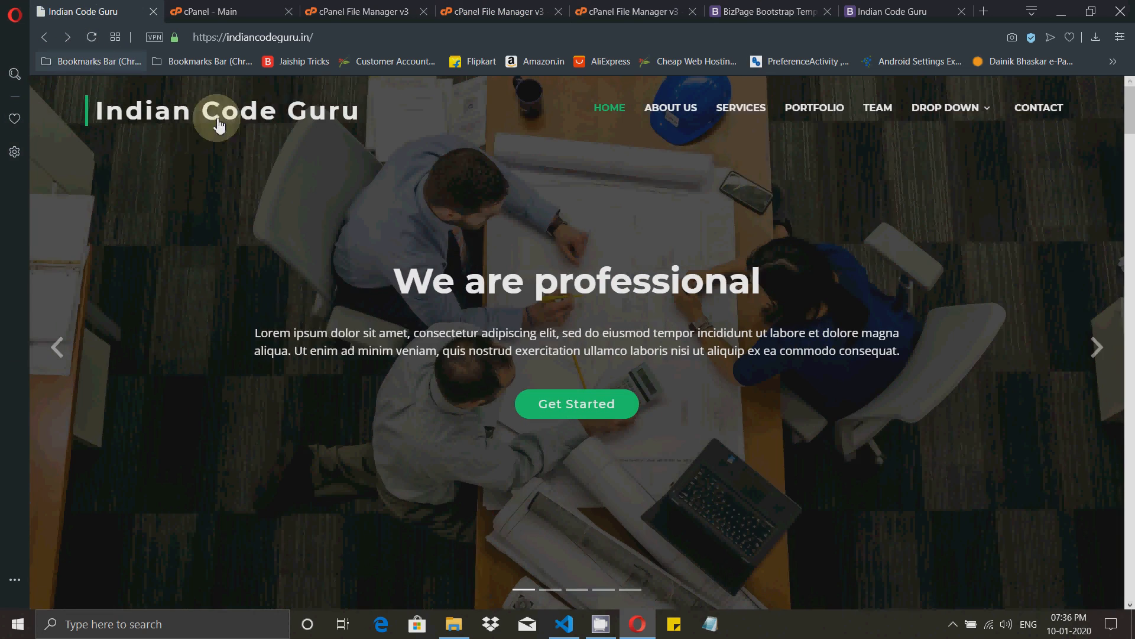
scroll(294, 330, "down", 5)
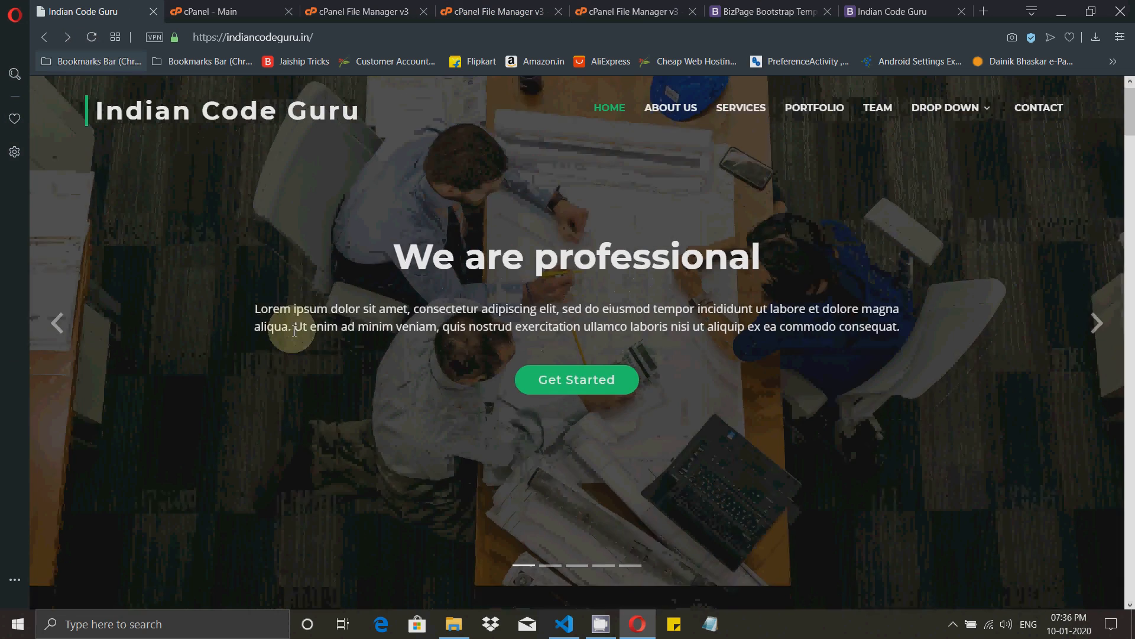
scroll(288, 333, "up", 5)
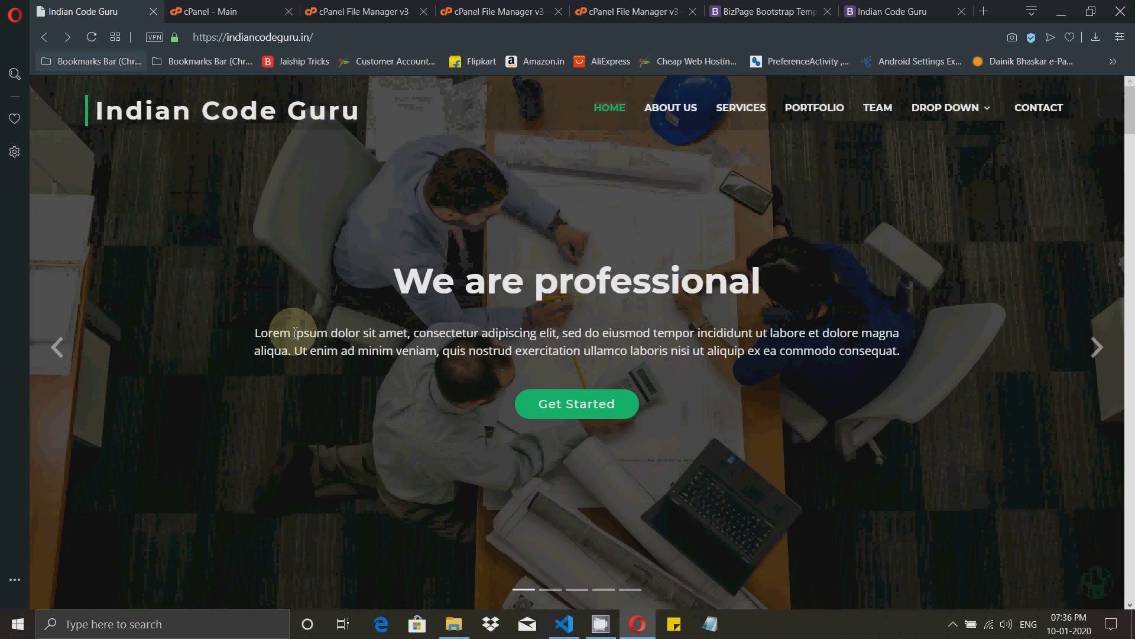
Return to the cPanel File Manager listing of public_html.
left_click(491, 12)
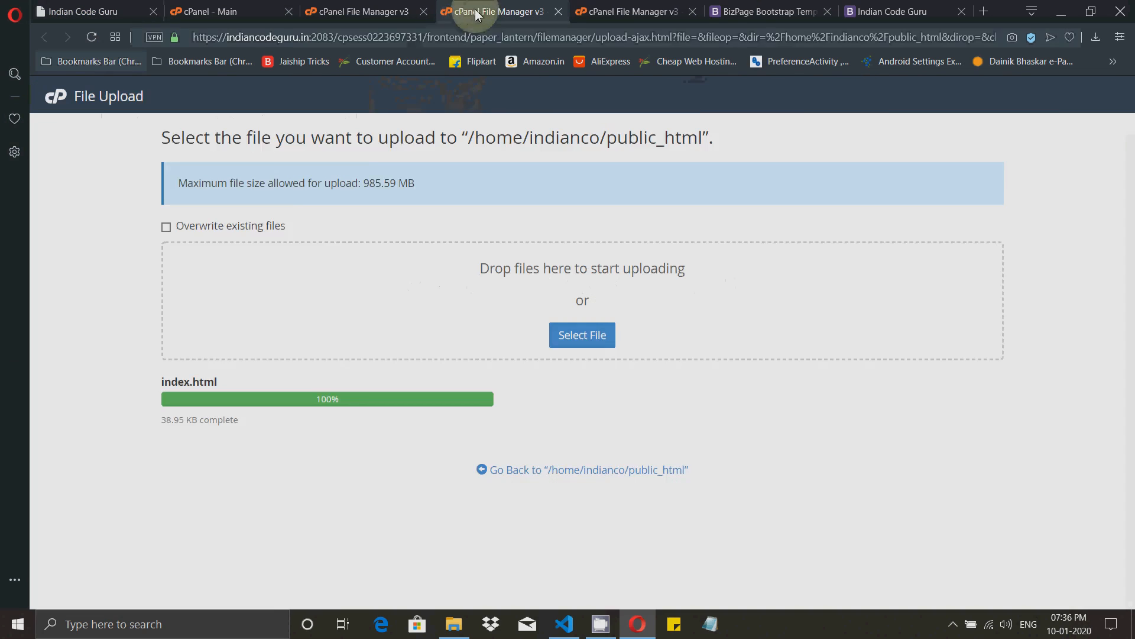
left_click(364, 12)
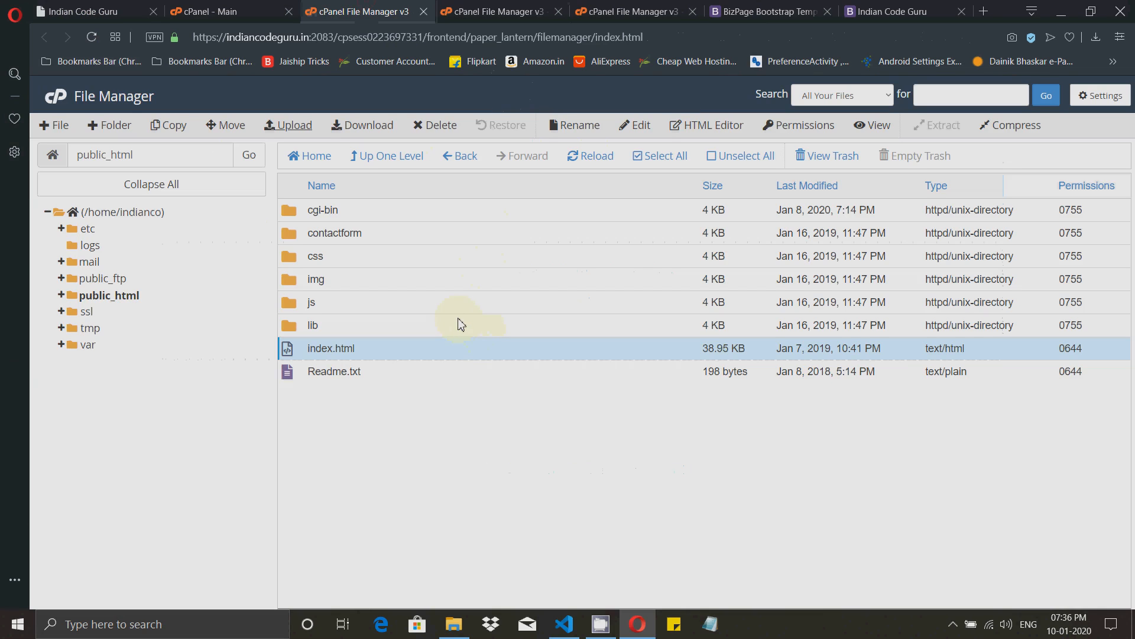